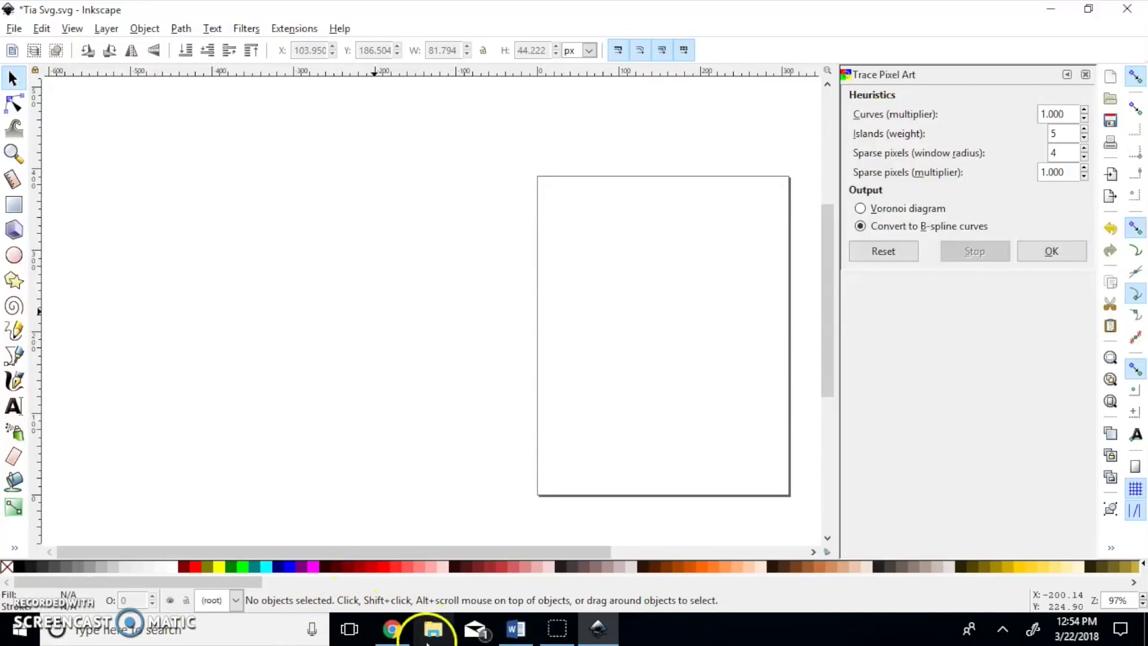
Step: In Cricut Design Space, drag the portrait to the right of the square (X about 15.1)
click(391, 629)
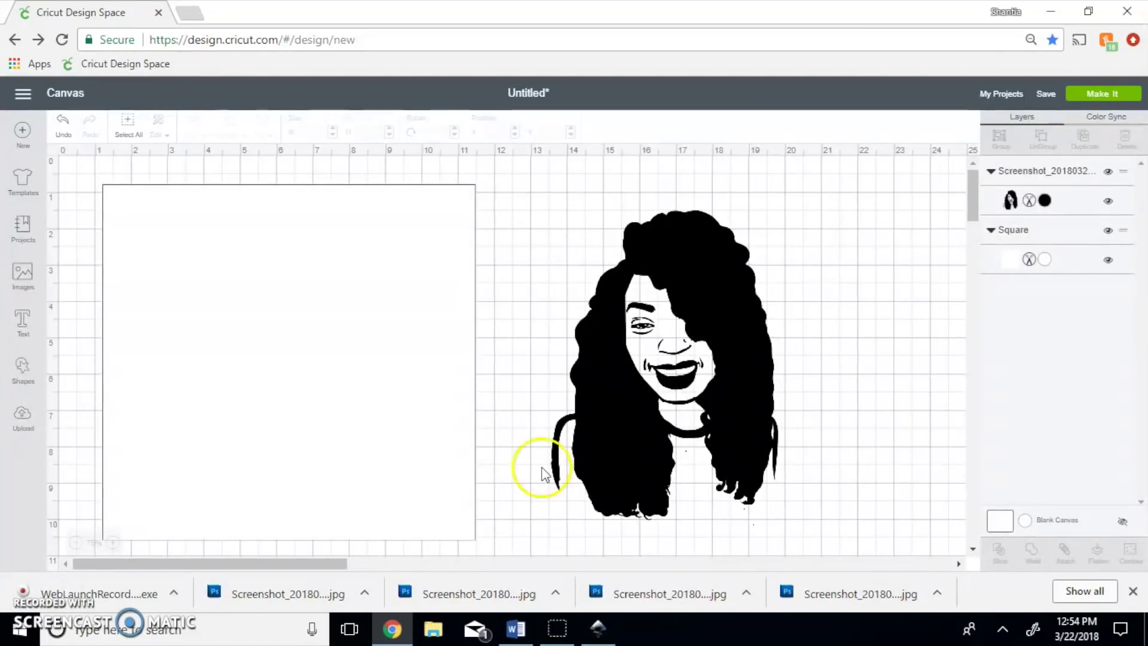
drag(655, 363, 575, 365)
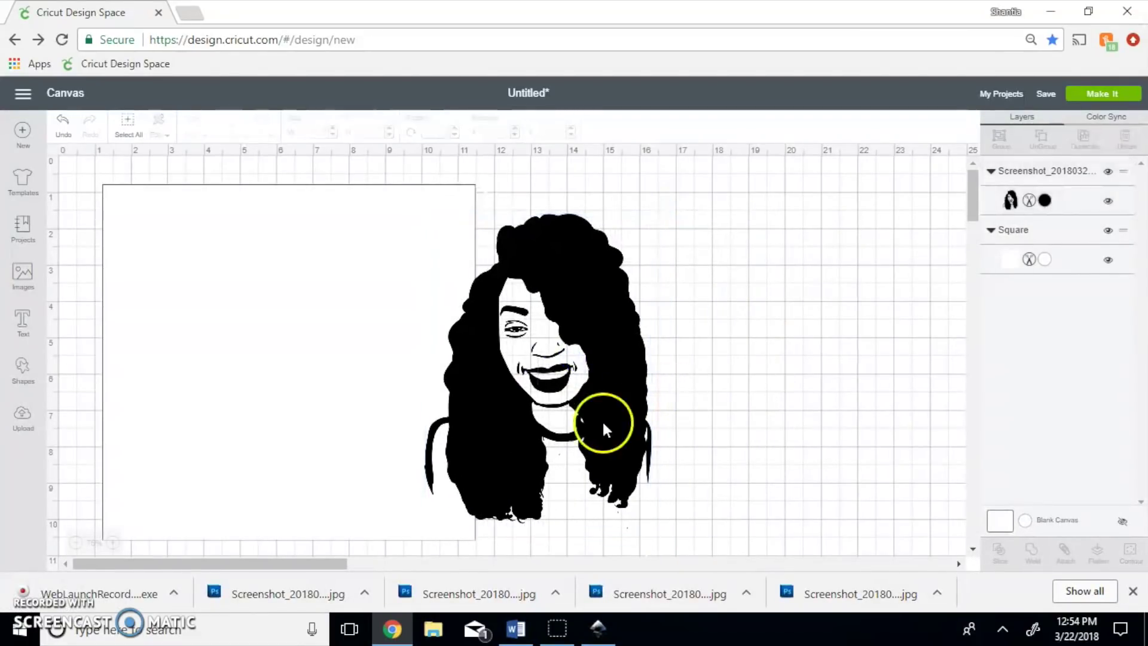
drag(602, 423, 789, 386)
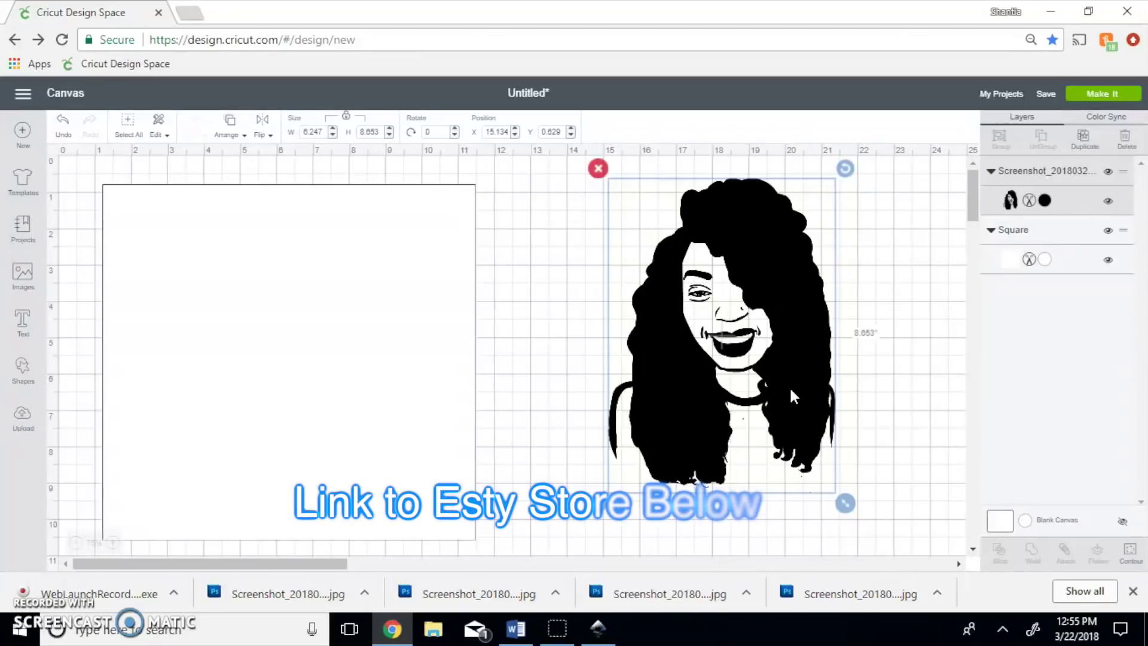
click(790, 389)
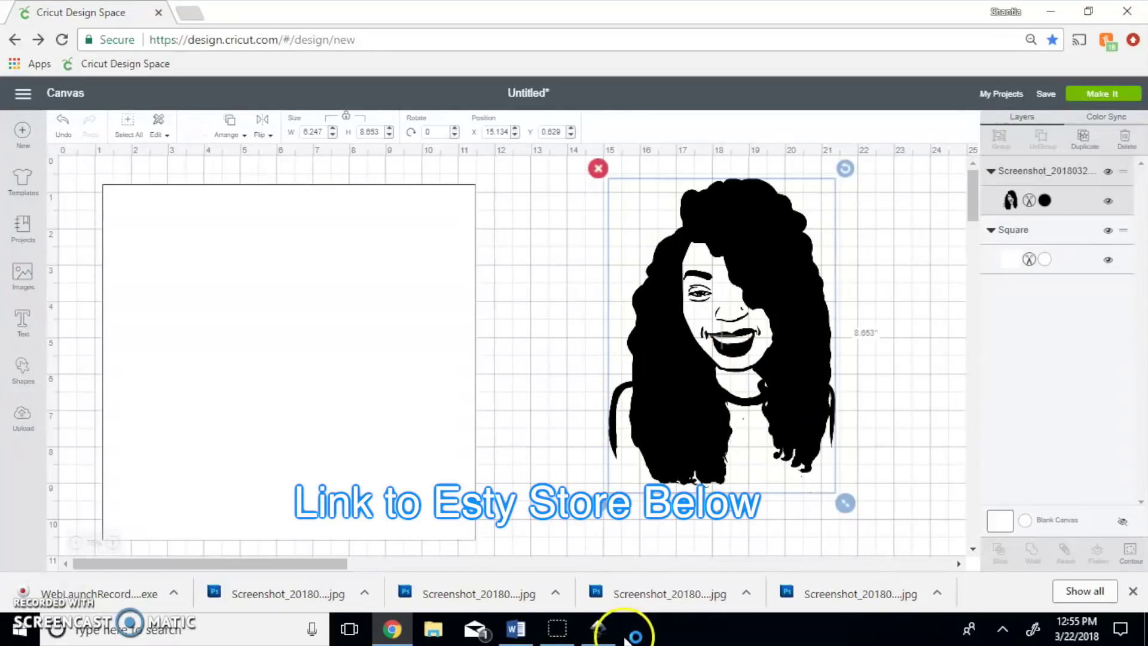
click(598, 628)
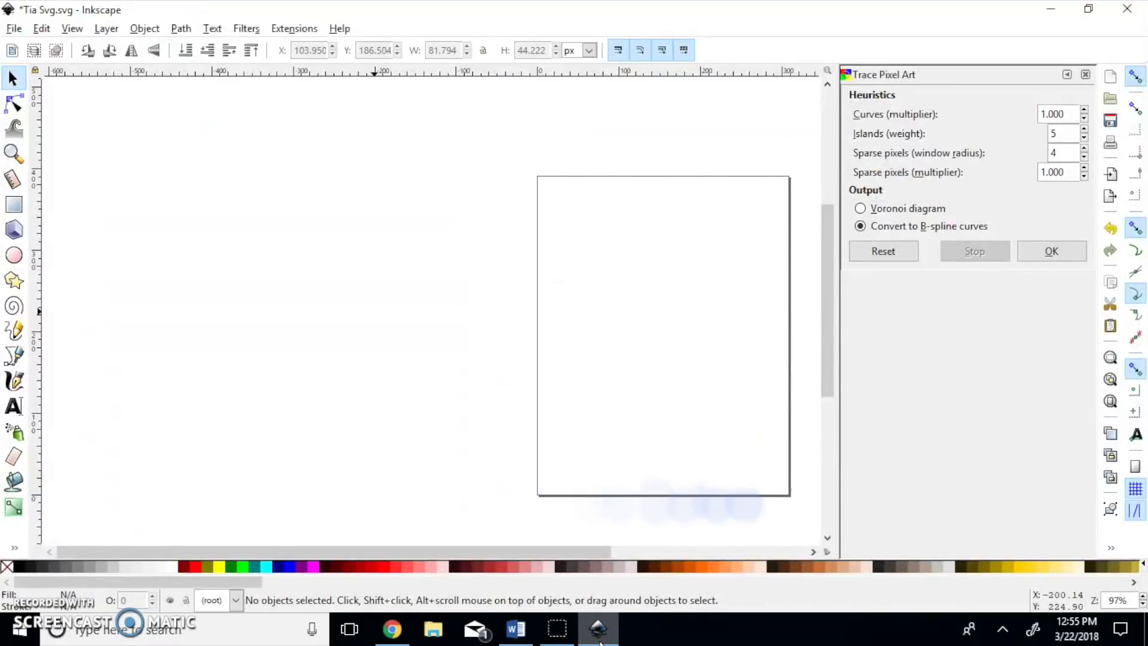
Step: Open Tia png as an embedded-image document and close Tia Svg.svg without saving
click(14, 28)
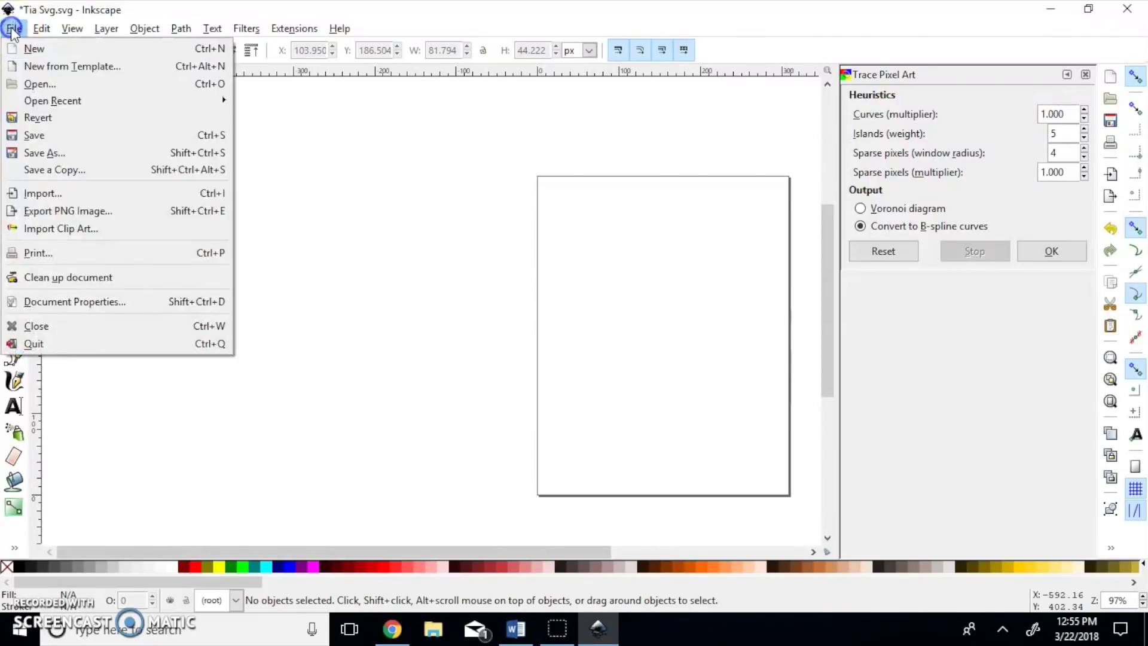
click(34, 84)
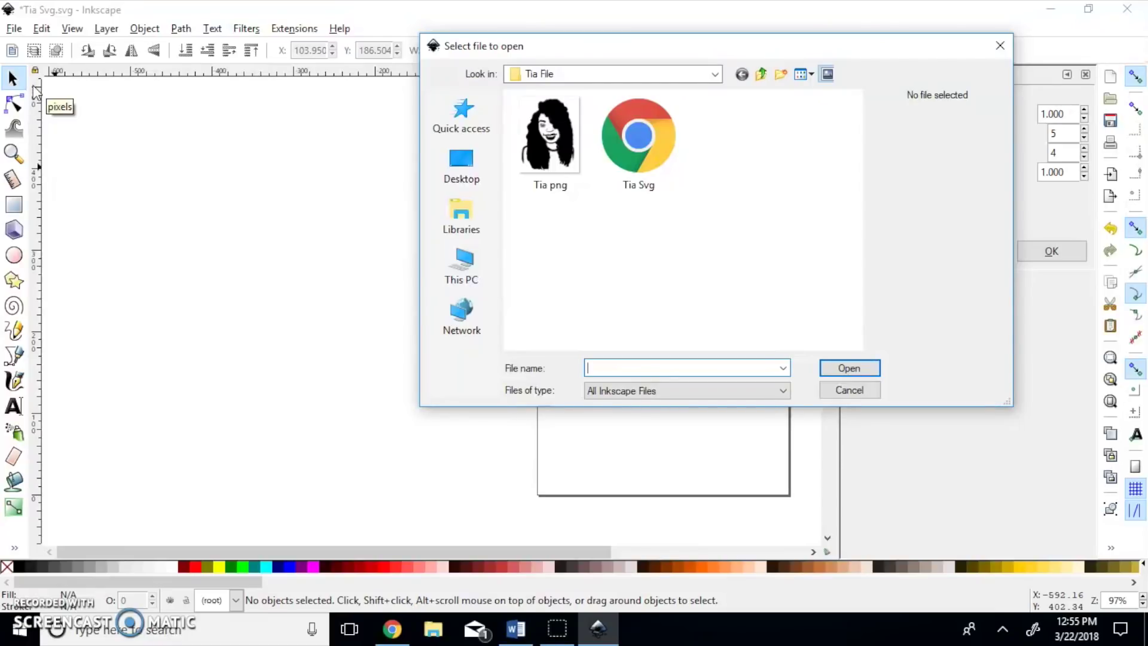
click(550, 163)
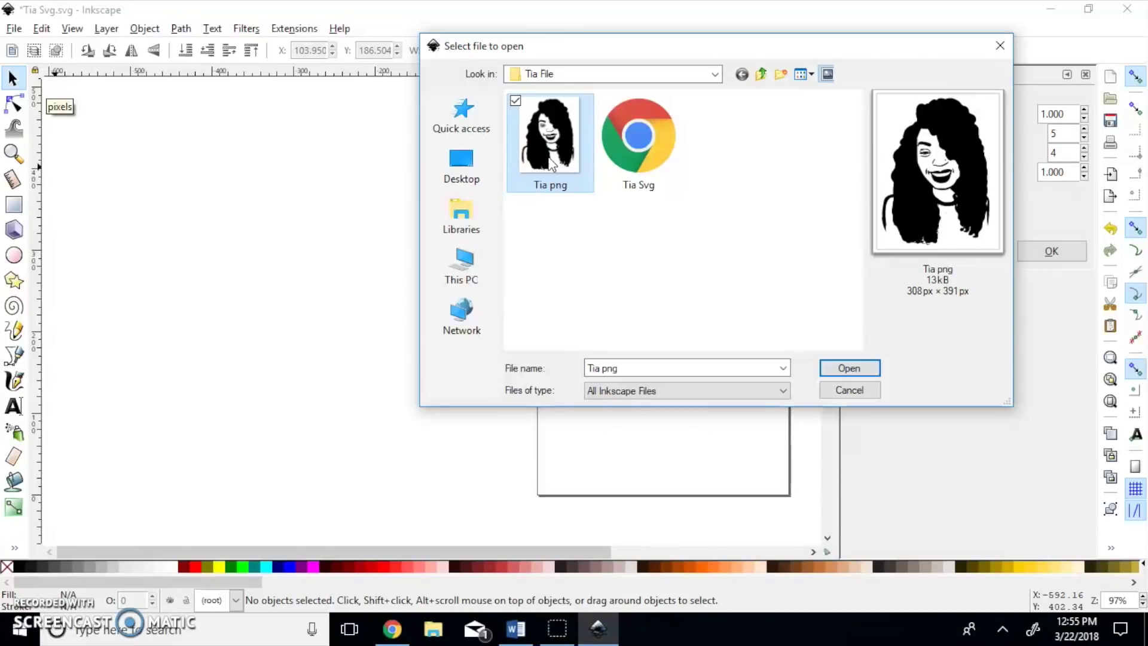
click(849, 368)
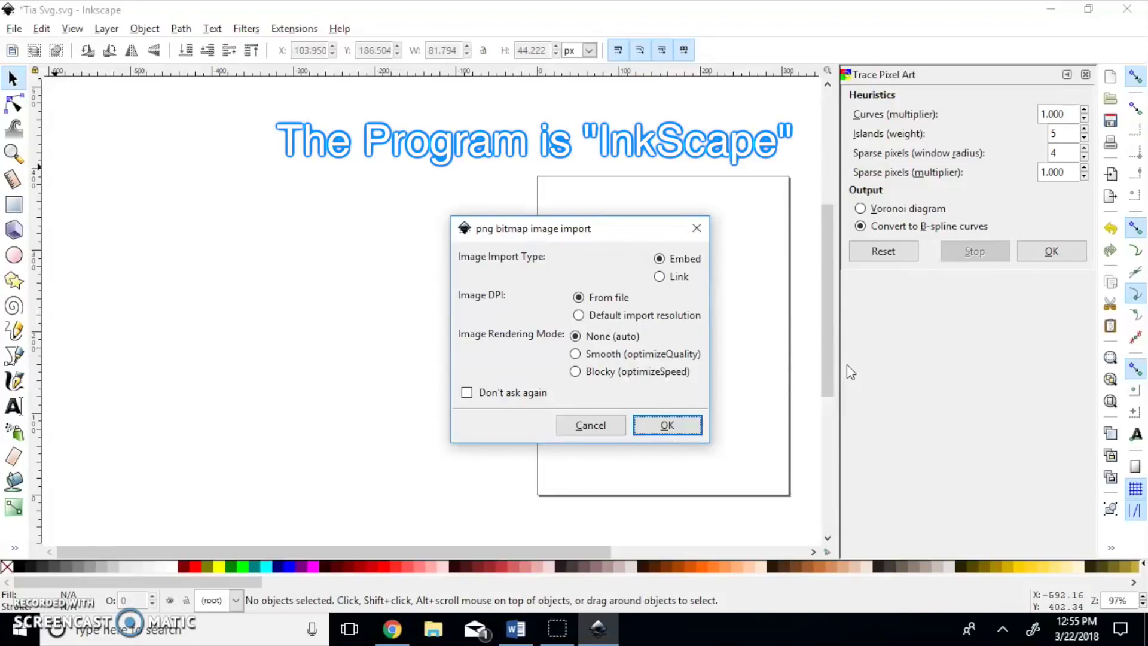
click(665, 429)
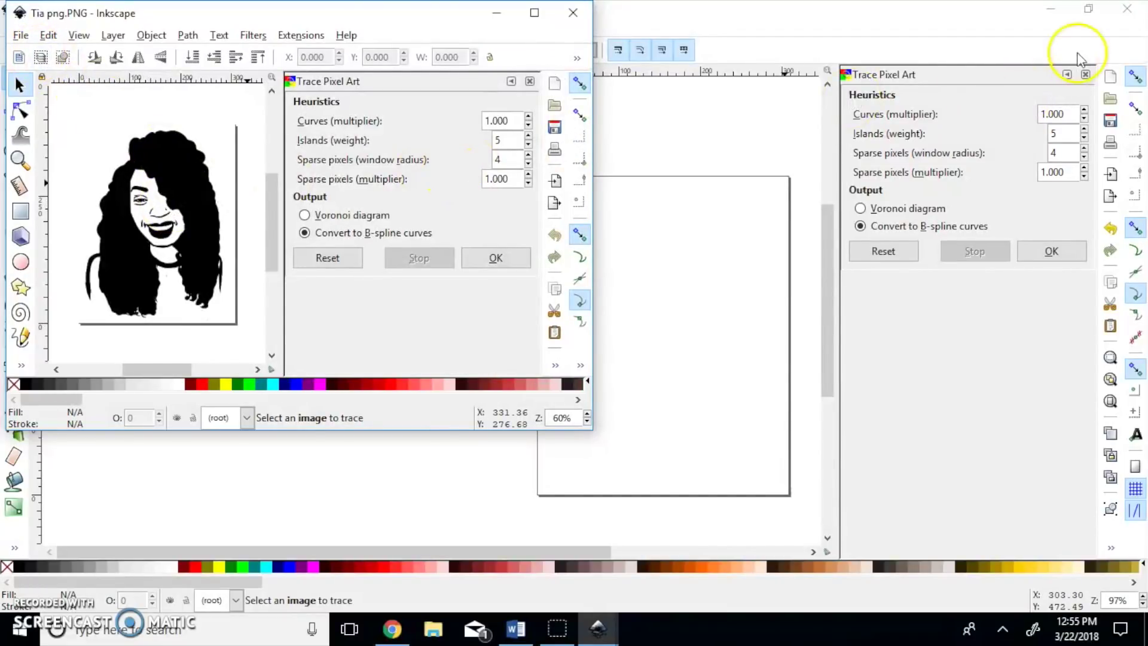
click(1129, 11)
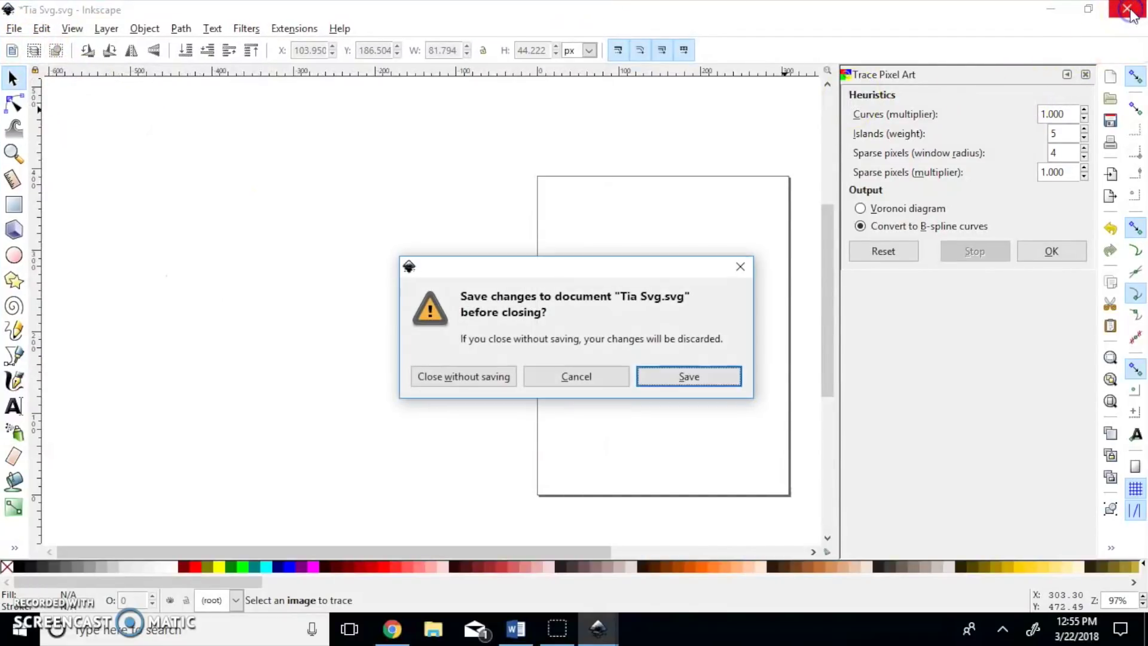
click(495, 380)
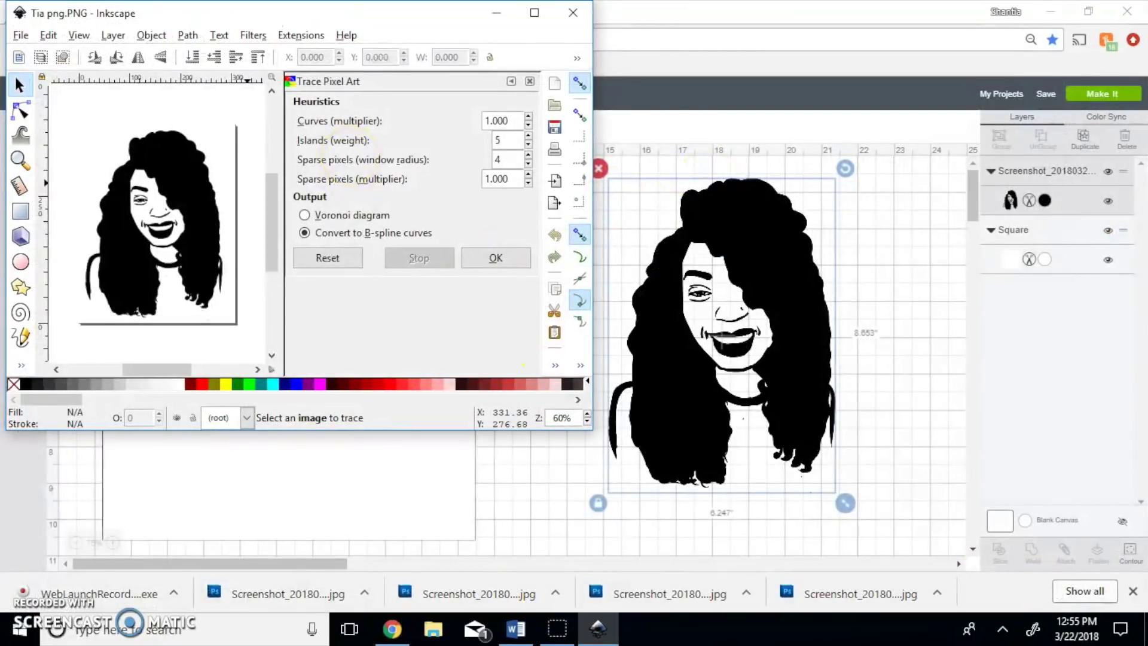
Step: Maximize the Tia png window and zoom to about 121% with the portrait centred
click(534, 13)
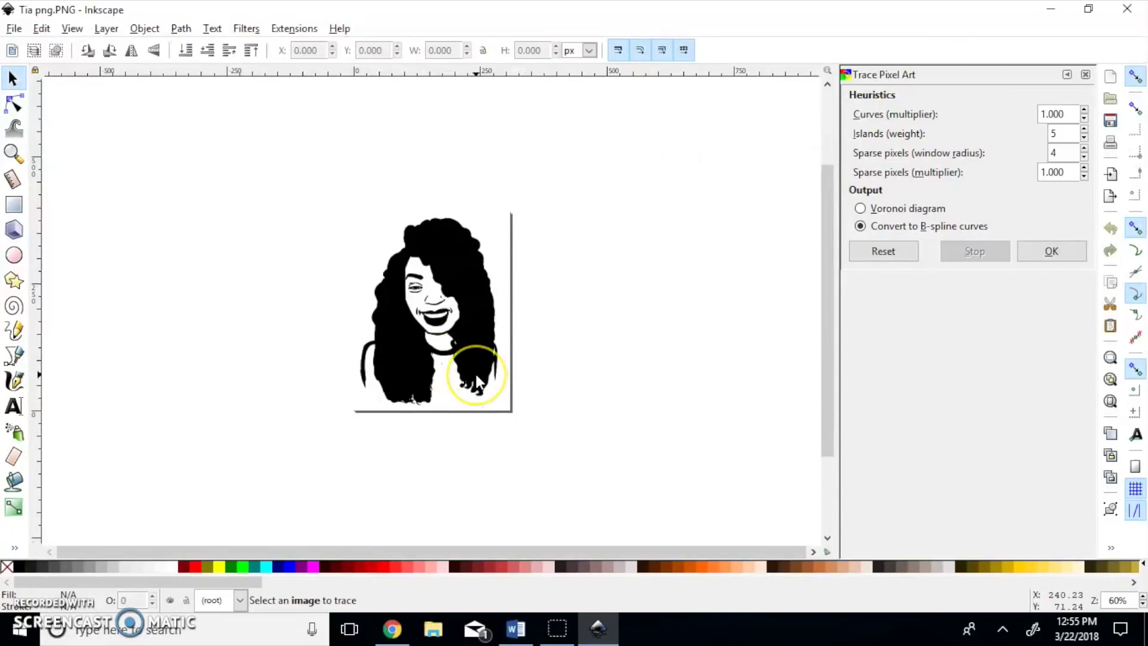
ctrl+scroll(443, 335, up, 1)
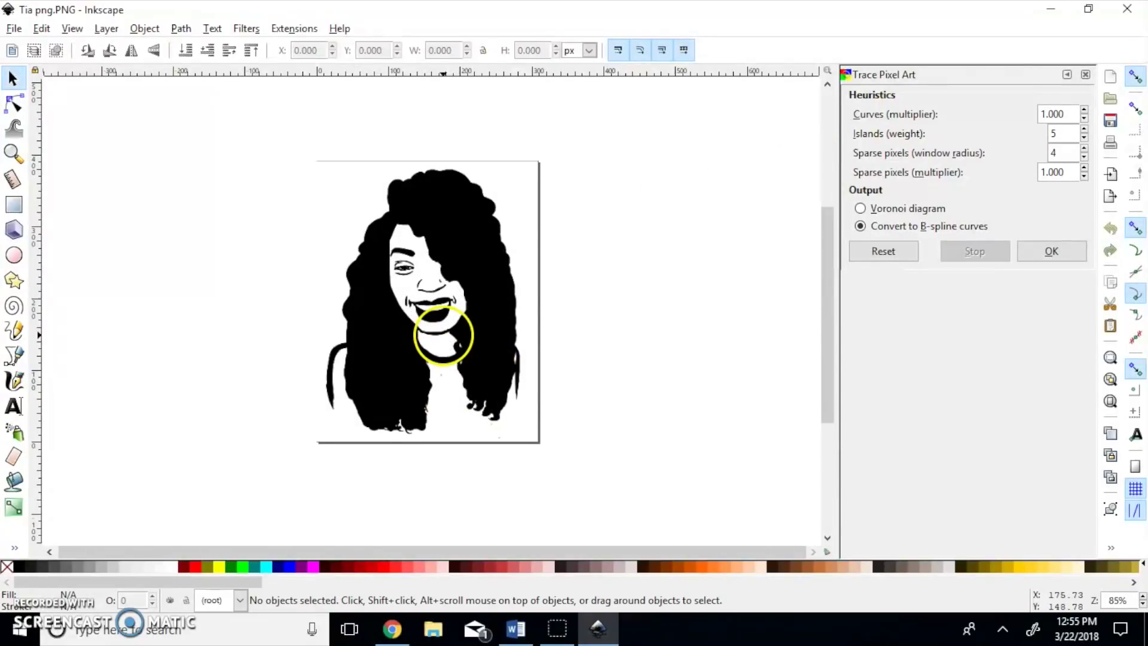
ctrl+scroll(419, 452, up, 1)
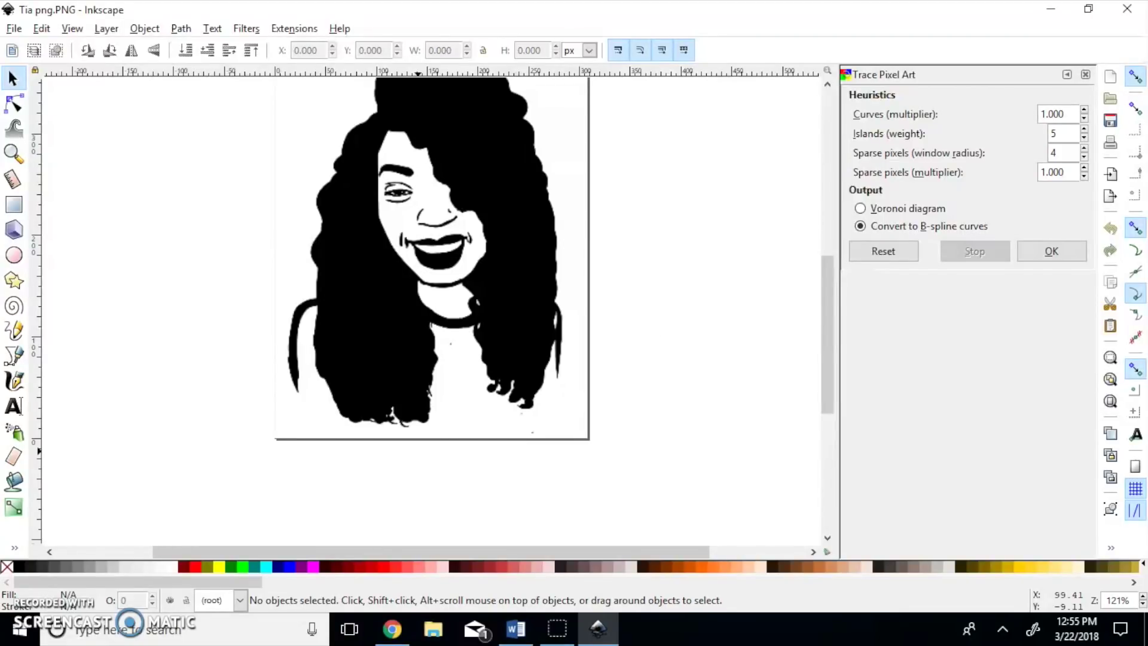
drag(838, 269, 828, 270)
scroll(812, 251, up, 3)
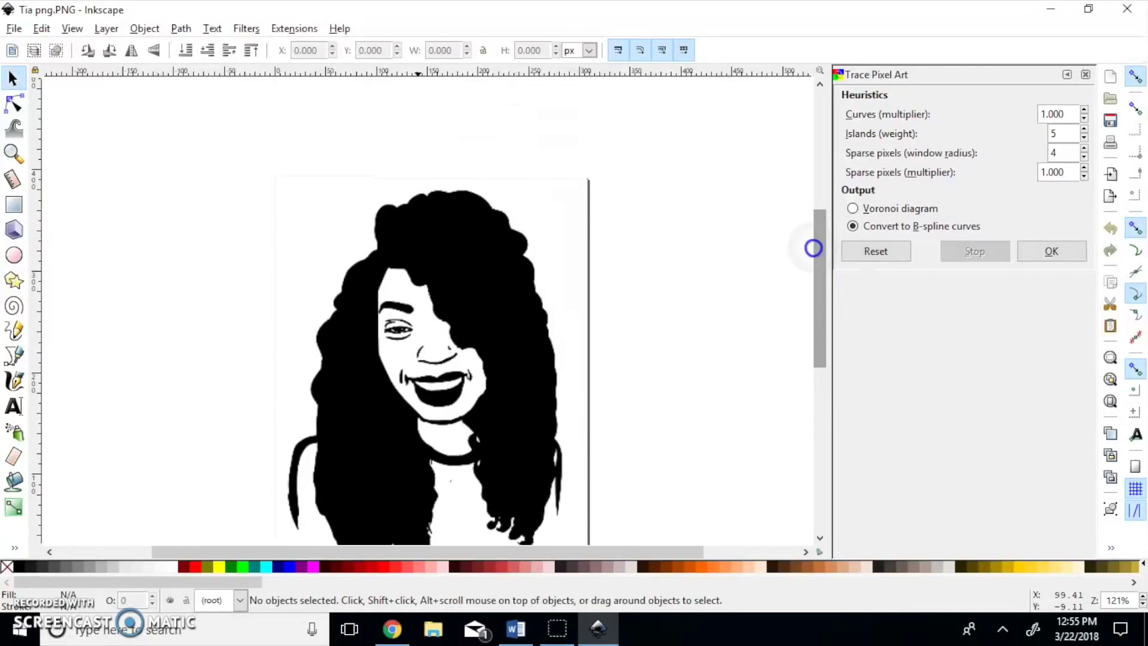
scroll(813, 248, down, 2)
scroll(411, 560, left, 4)
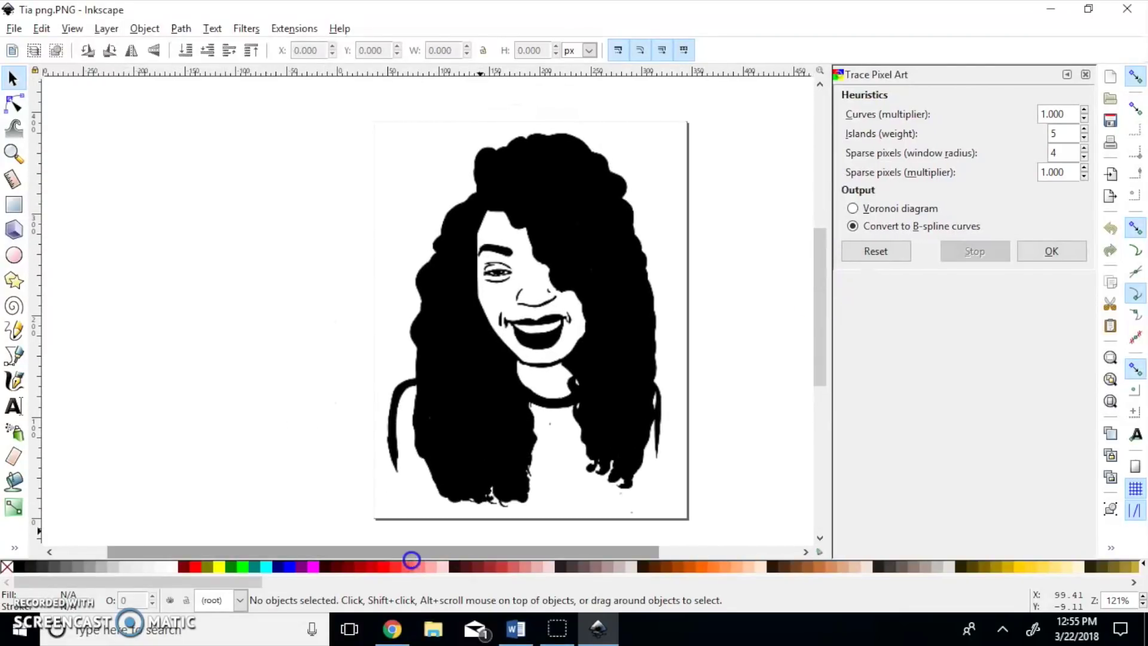
scroll(411, 560, left, 2)
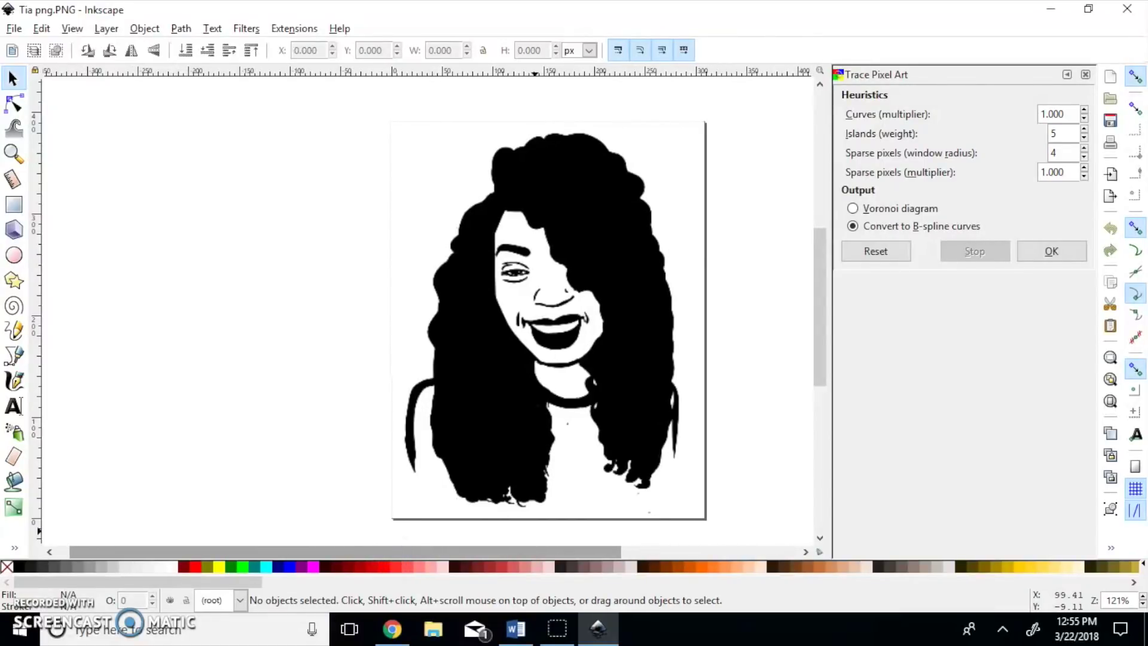
Step: Open Trace Bitmap for the selected portrait image with Live Preview turned on
click(179, 29)
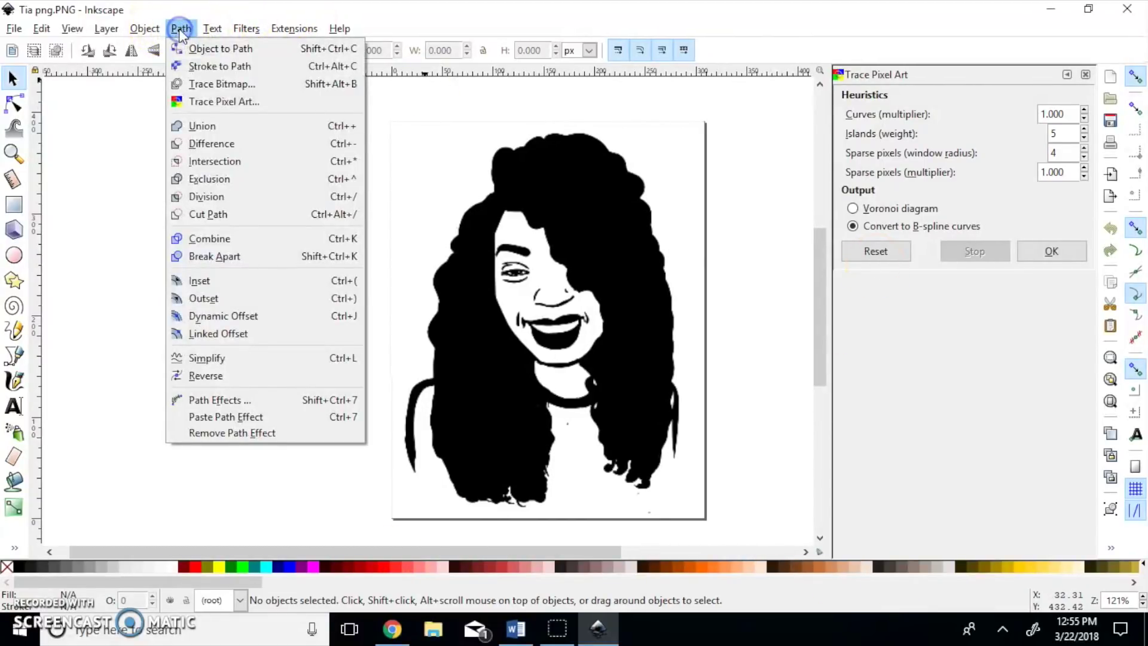
click(208, 90)
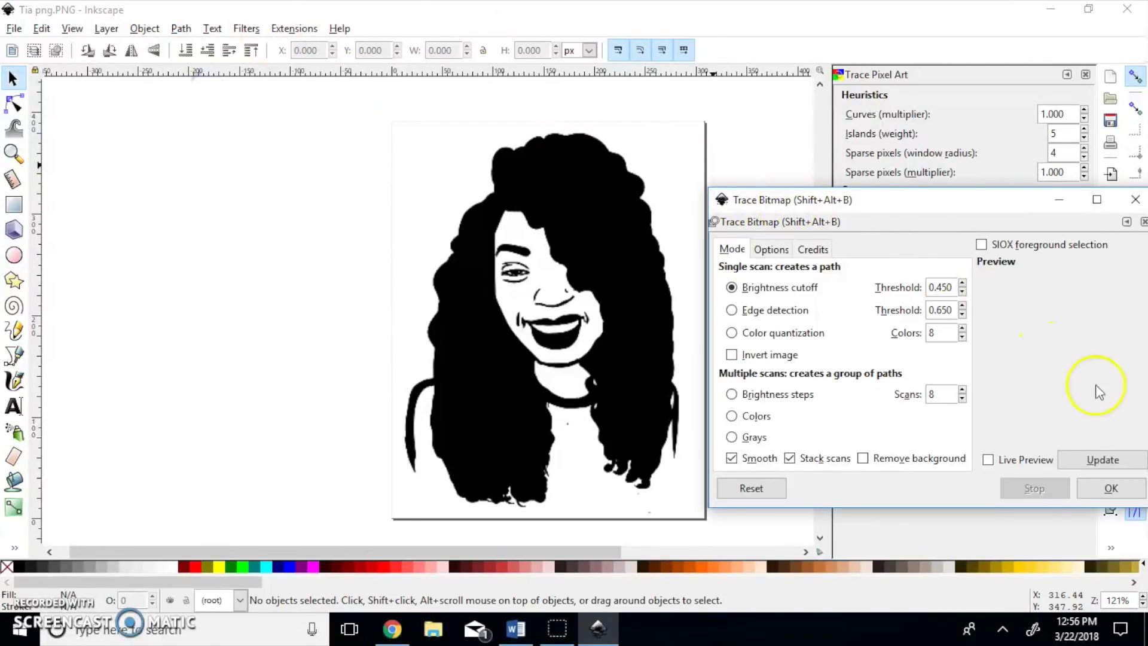
click(606, 426)
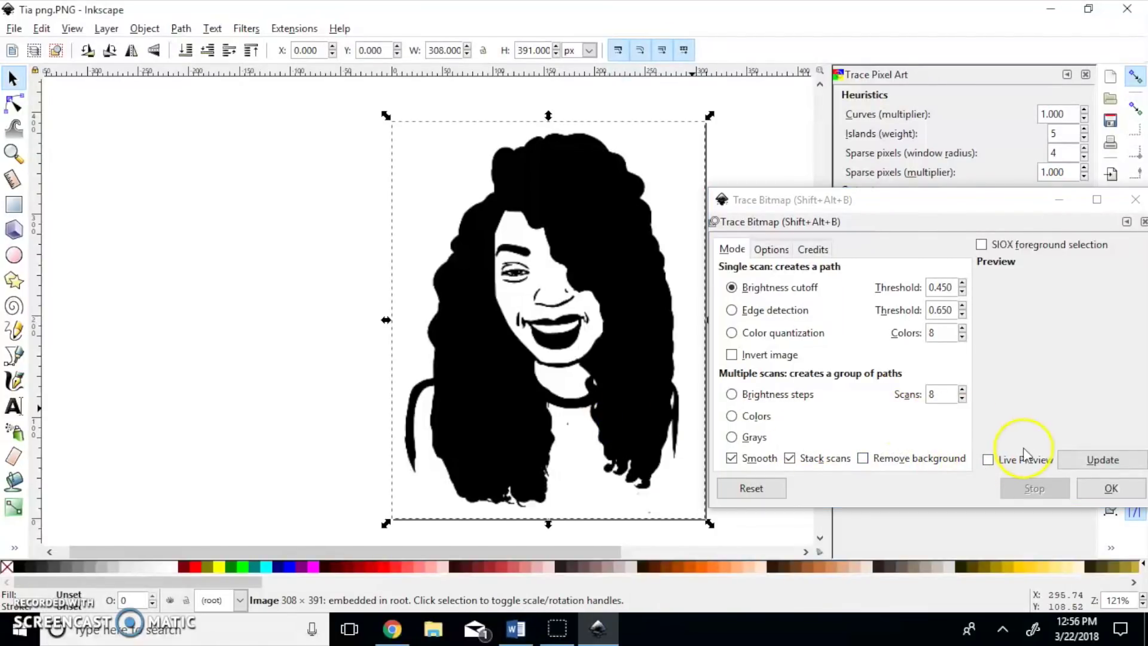
click(987, 459)
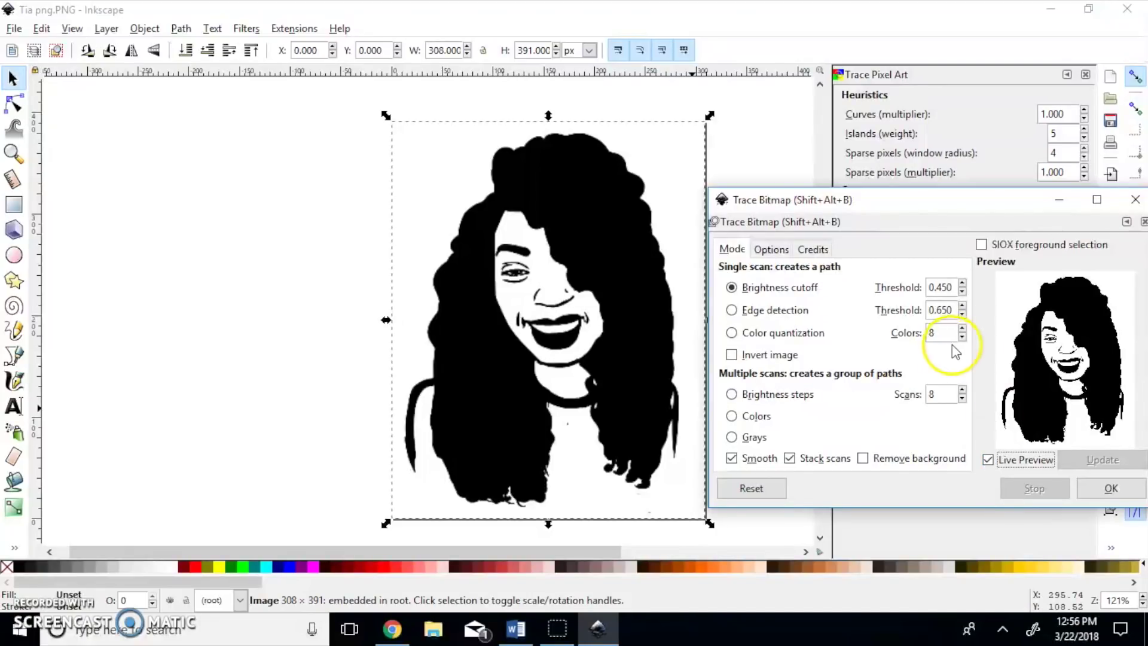
Step: Reduce the trace's scans and colours down to 2 each
click(963, 398)
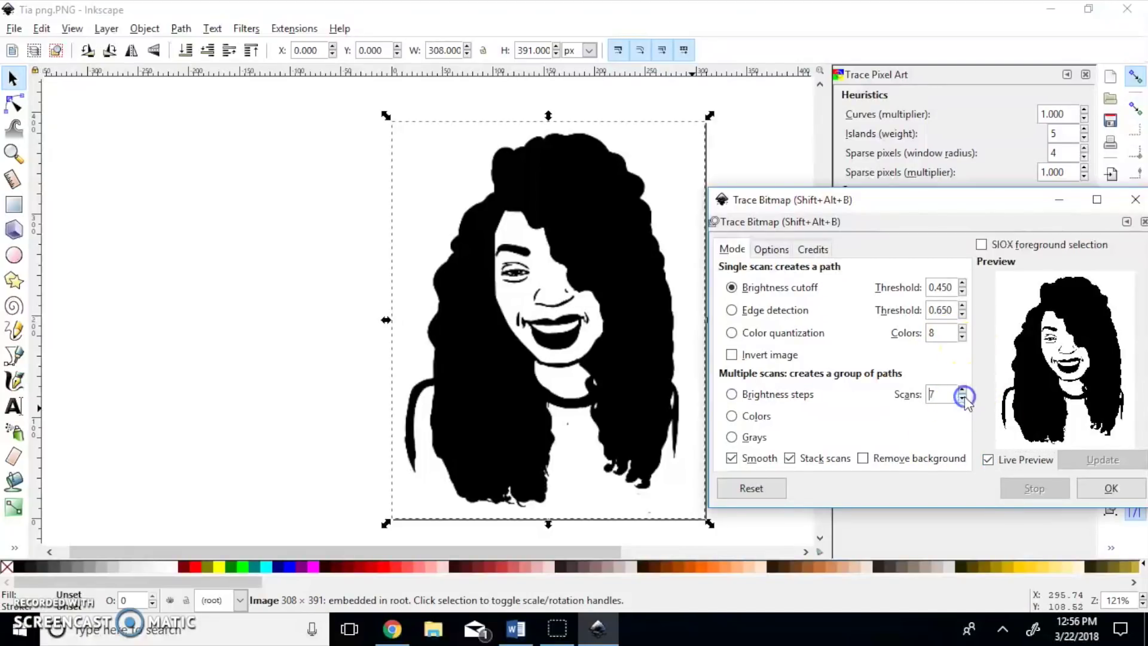
click(963, 398)
click(963, 398)
click(963, 398)
click(963, 338)
click(962, 339)
click(962, 339)
Step: Settle on Brightness steps tracing, turn off stacked scans, and run the trace
click(732, 396)
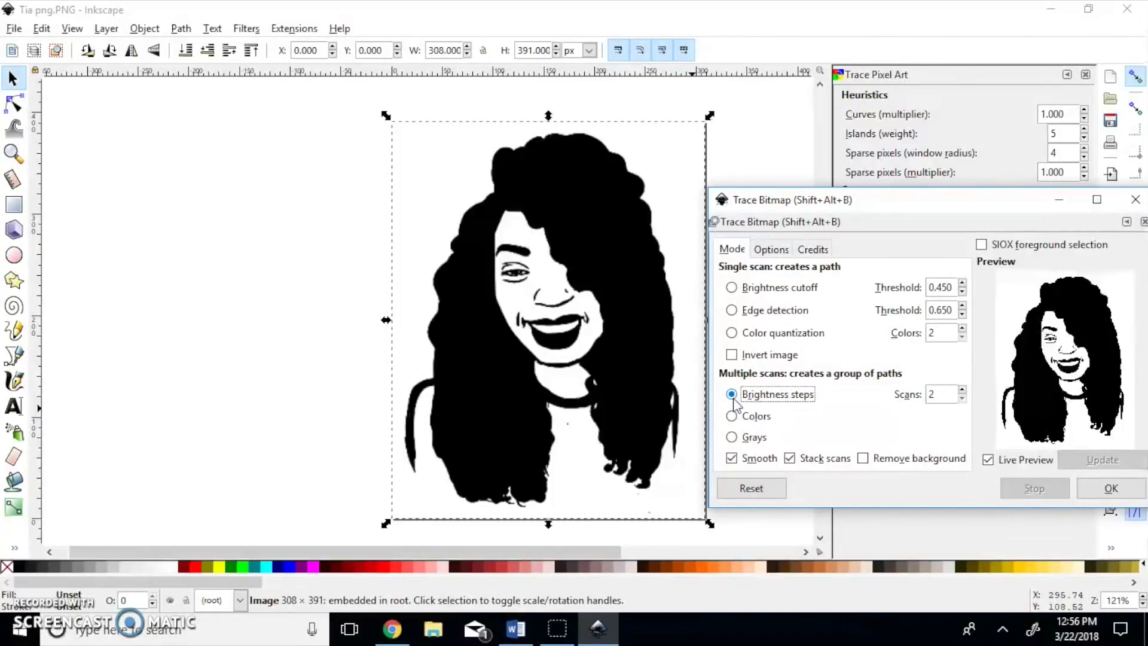
click(733, 417)
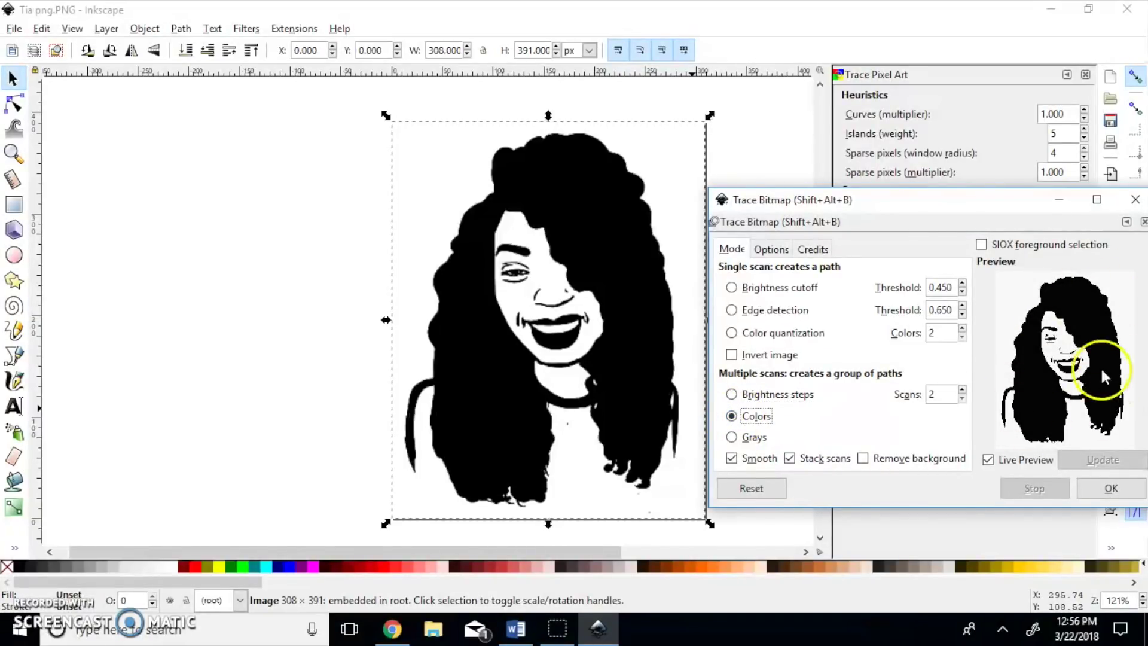
click(732, 438)
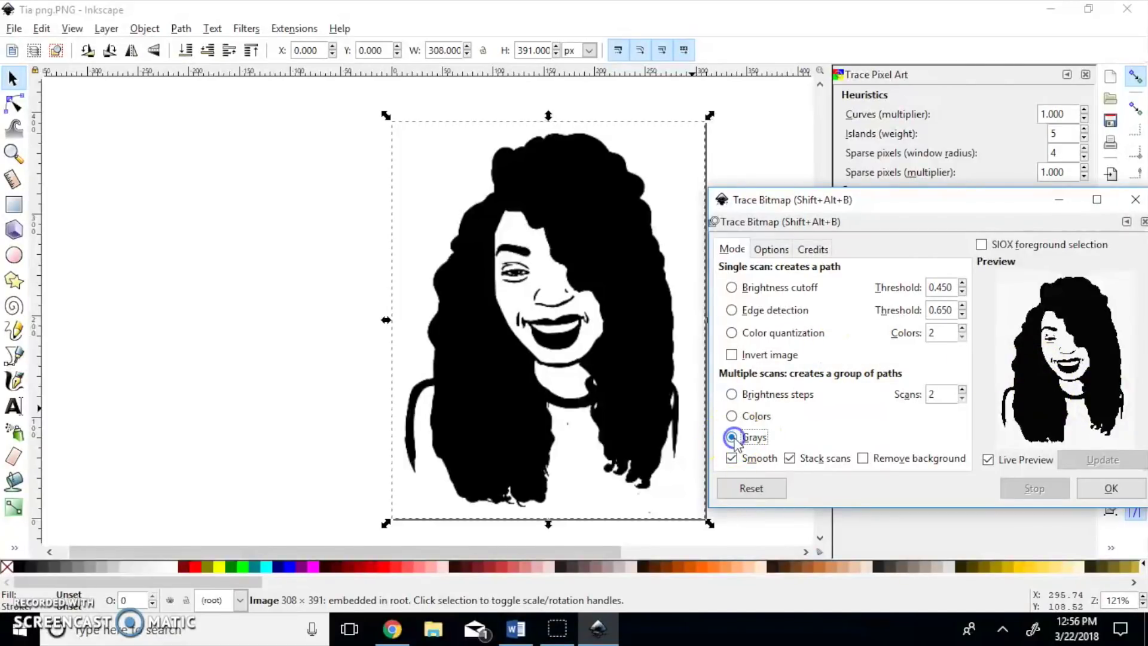
click(735, 399)
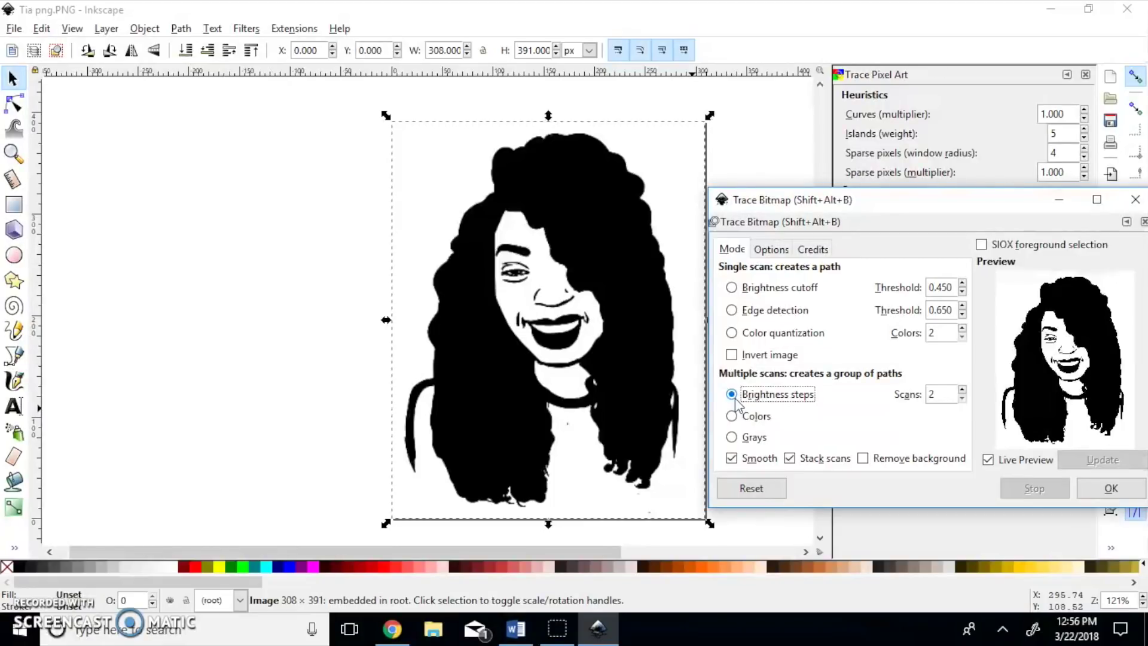
click(788, 461)
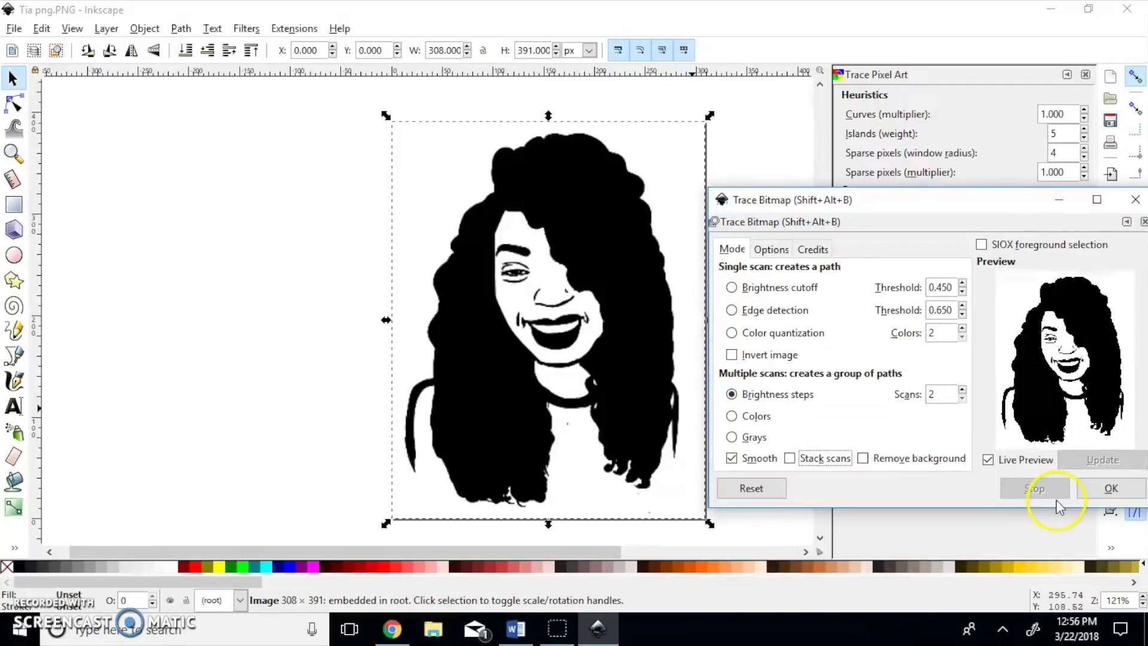
click(1105, 498)
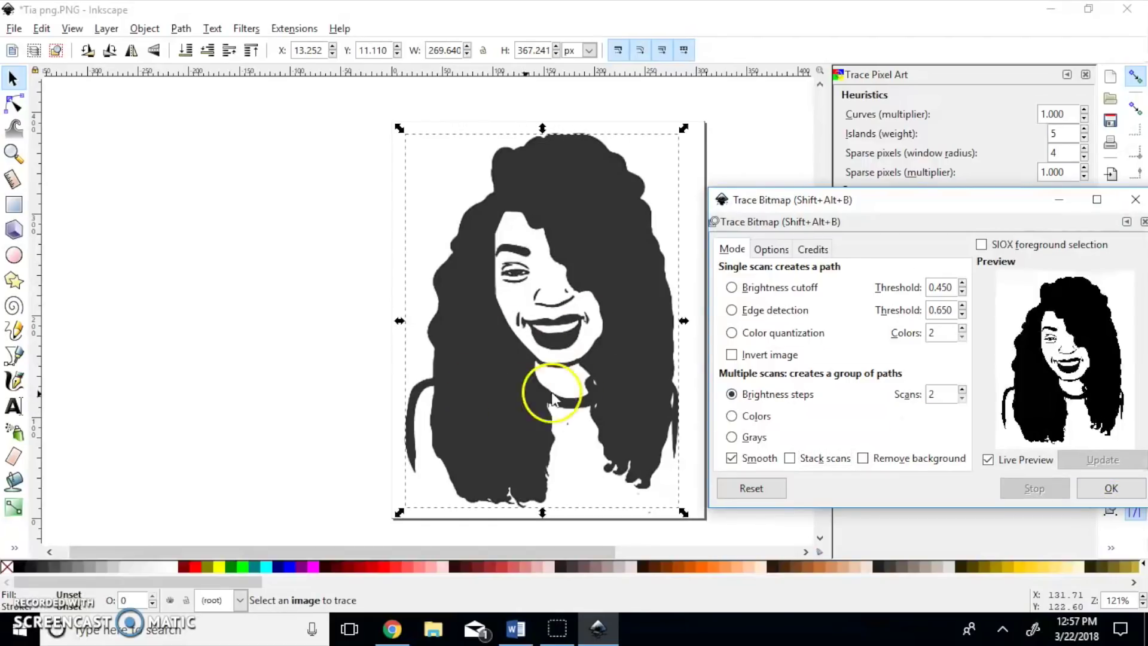
Step: Move the trace aside, delete the original bitmap, and place the traced portrait back on the page
mouse_move(615, 318)
mouse_down()
mouse_move(504, 343)
mouse_move(306, 339)
mouse_up()
click(557, 316)
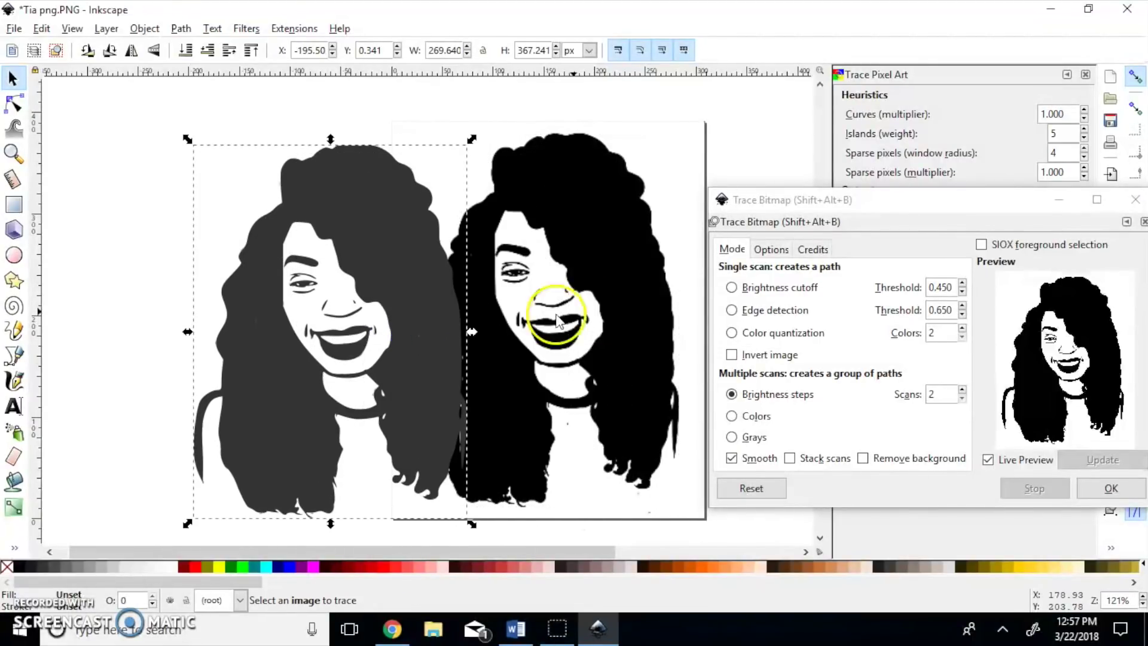
key(Delete)
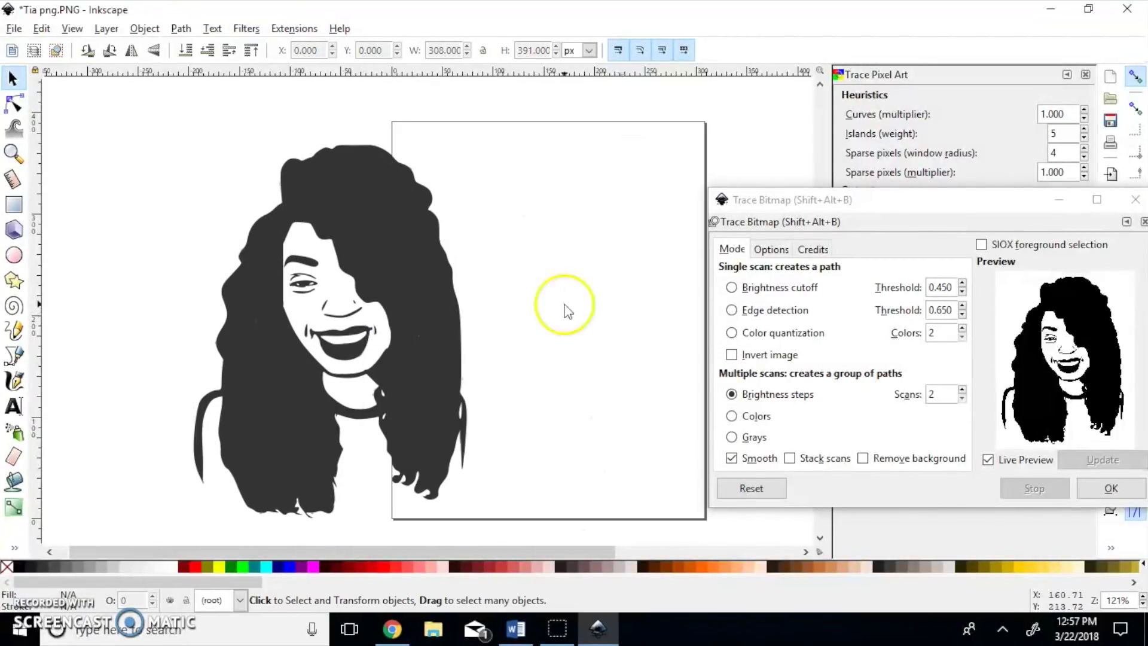
drag(416, 362, 632, 355)
click(505, 317)
click(323, 320)
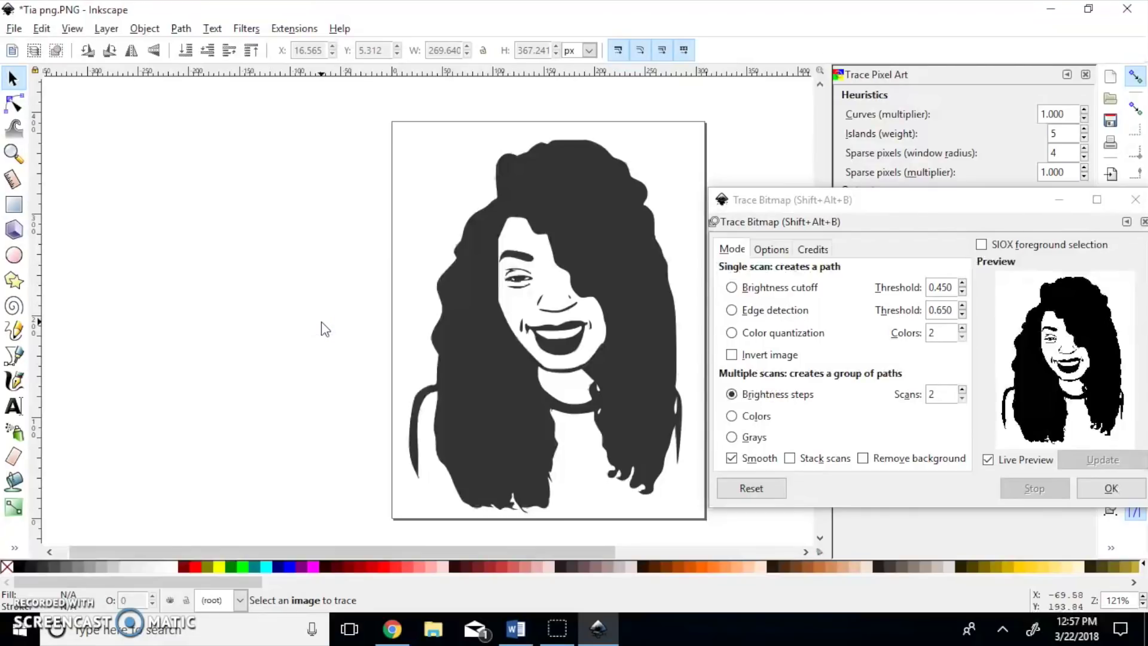
click(325, 329)
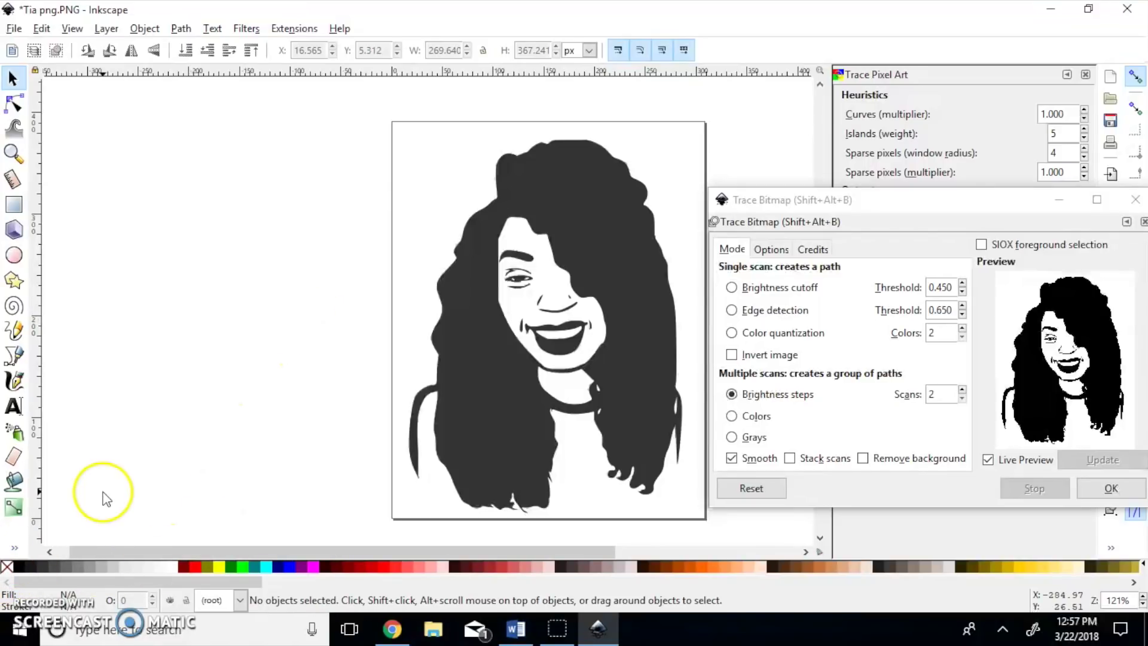
Step: Flood-fill the grey hair region with black using the Paint Bucket tool
click(16, 482)
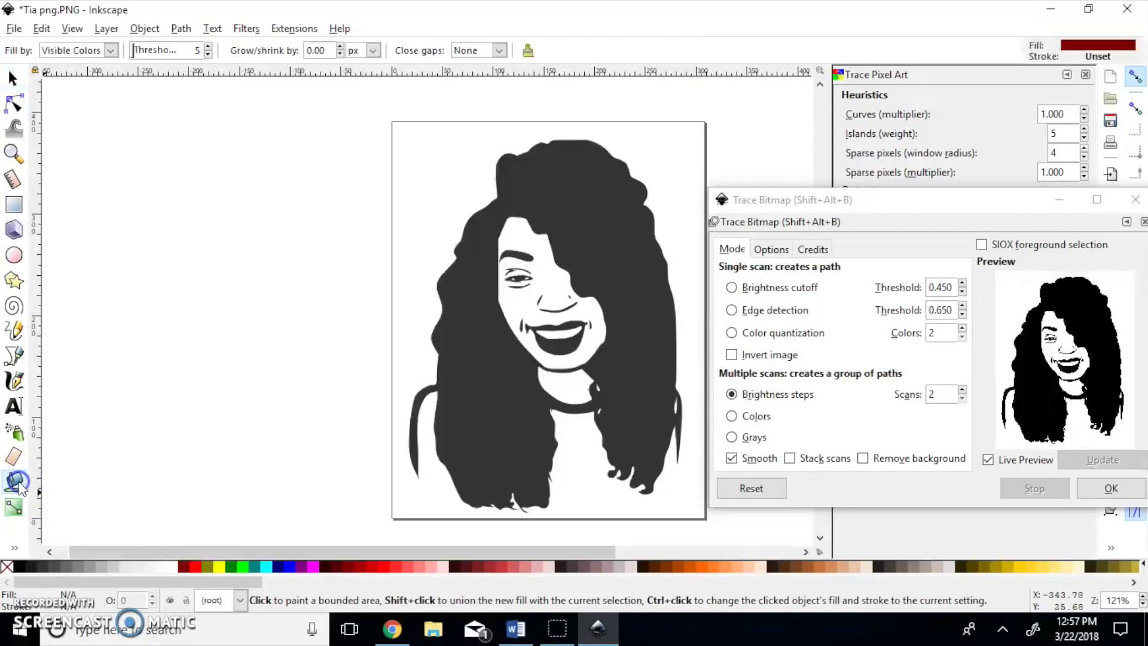
click(17, 554)
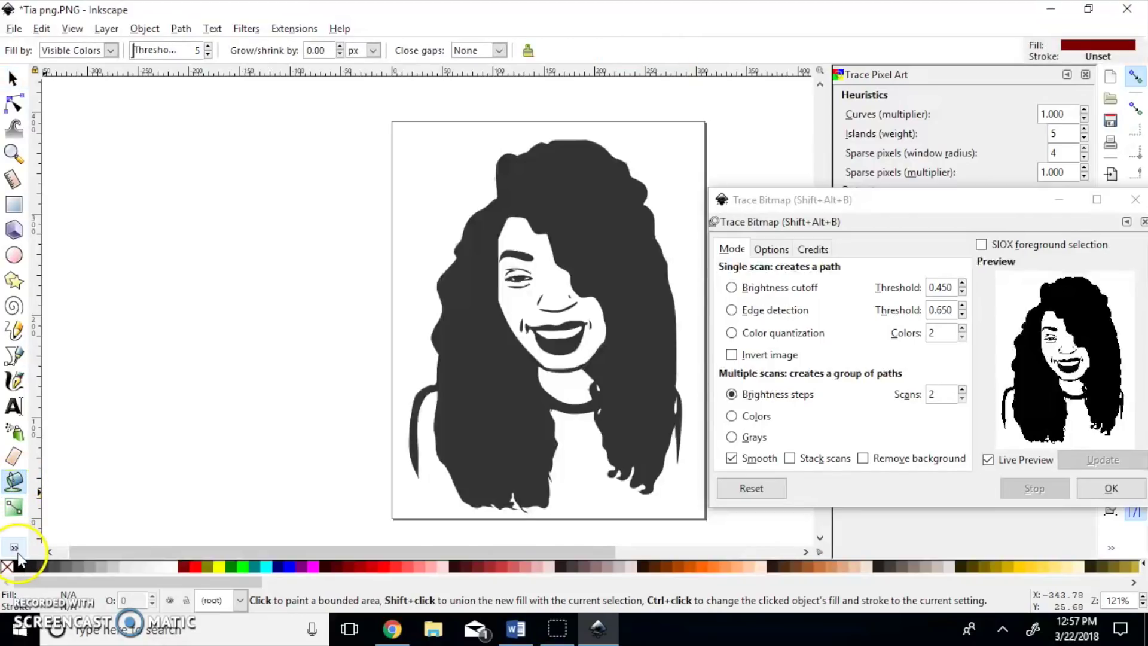
click(479, 314)
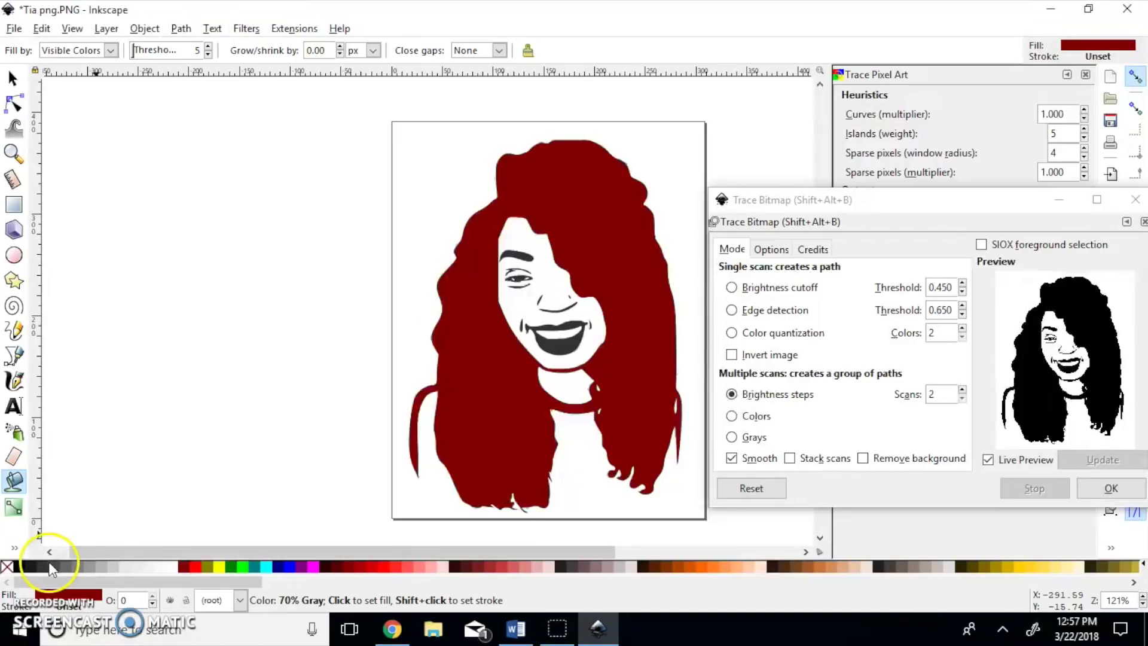
click(20, 567)
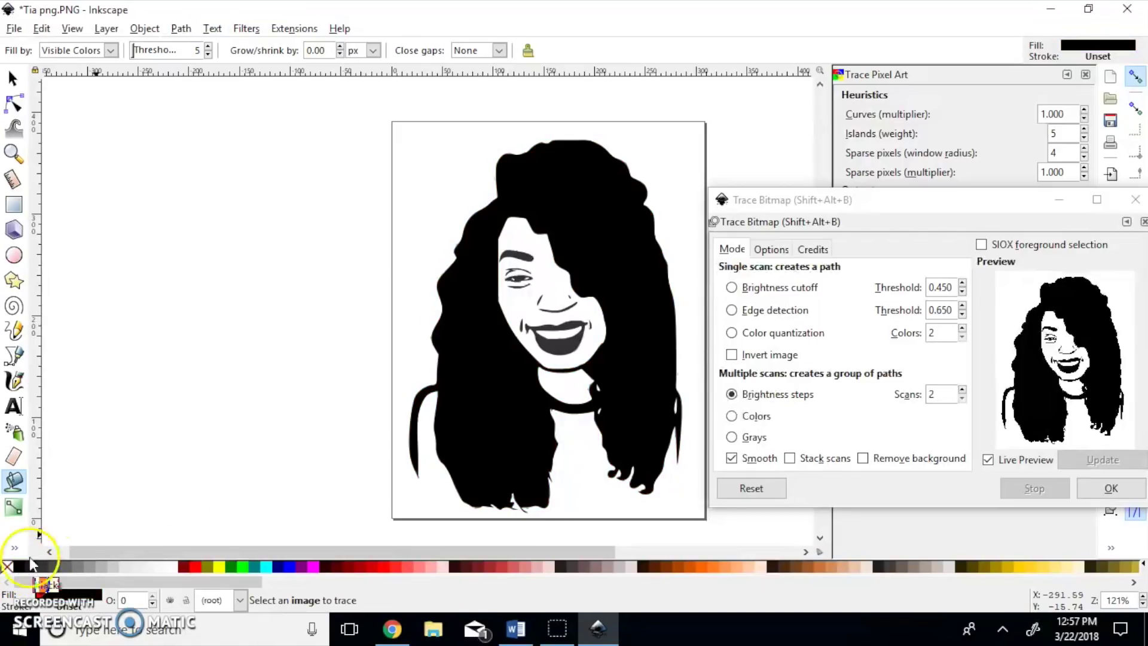
Step: Compare the traced portrait with the one on the Cricut Design Space canvas
click(261, 493)
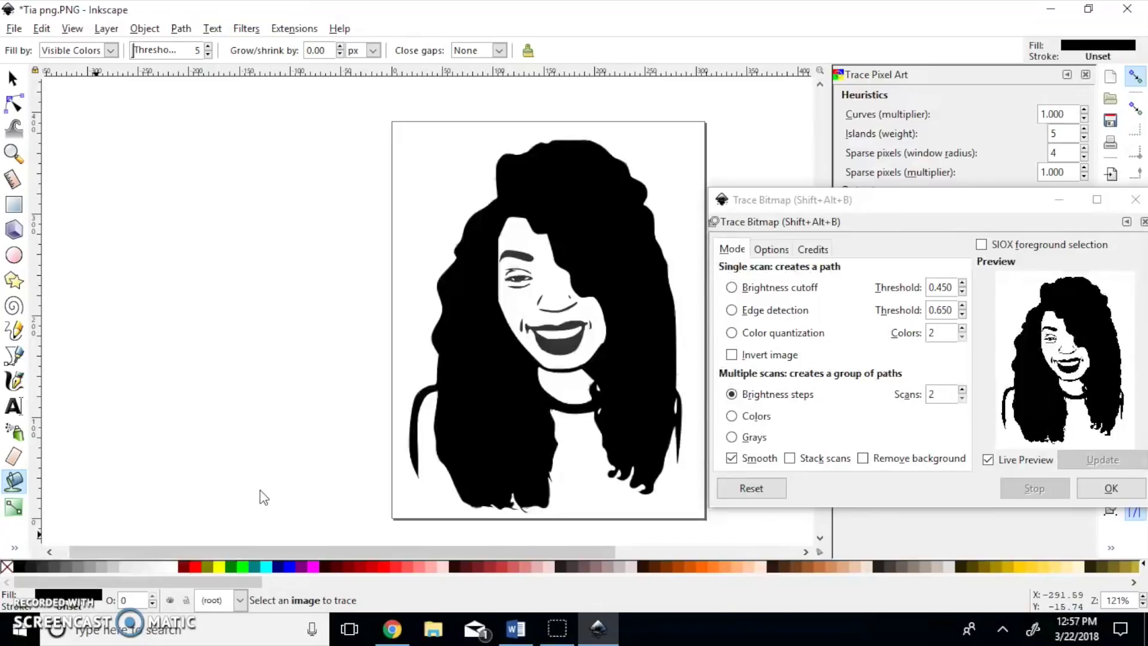
mouse_move(281, 457)
mouse_down()
mouse_move(295, 423)
mouse_move(494, 300)
mouse_move(508, 263)
mouse_move(537, 262)
mouse_up()
click(509, 253)
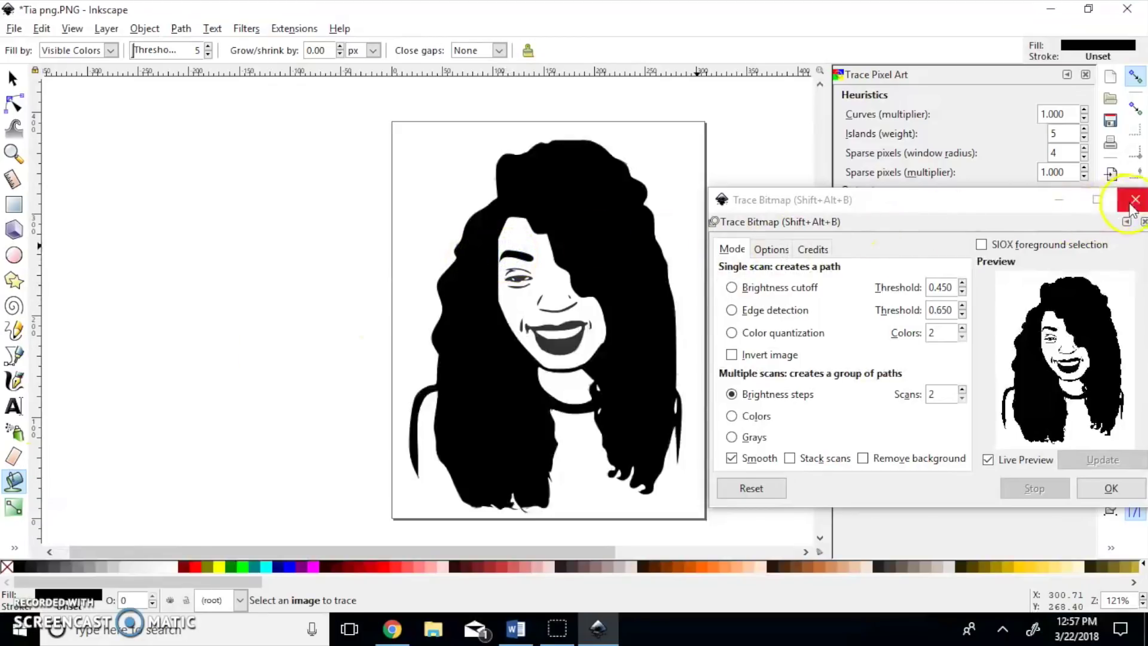
click(1063, 203)
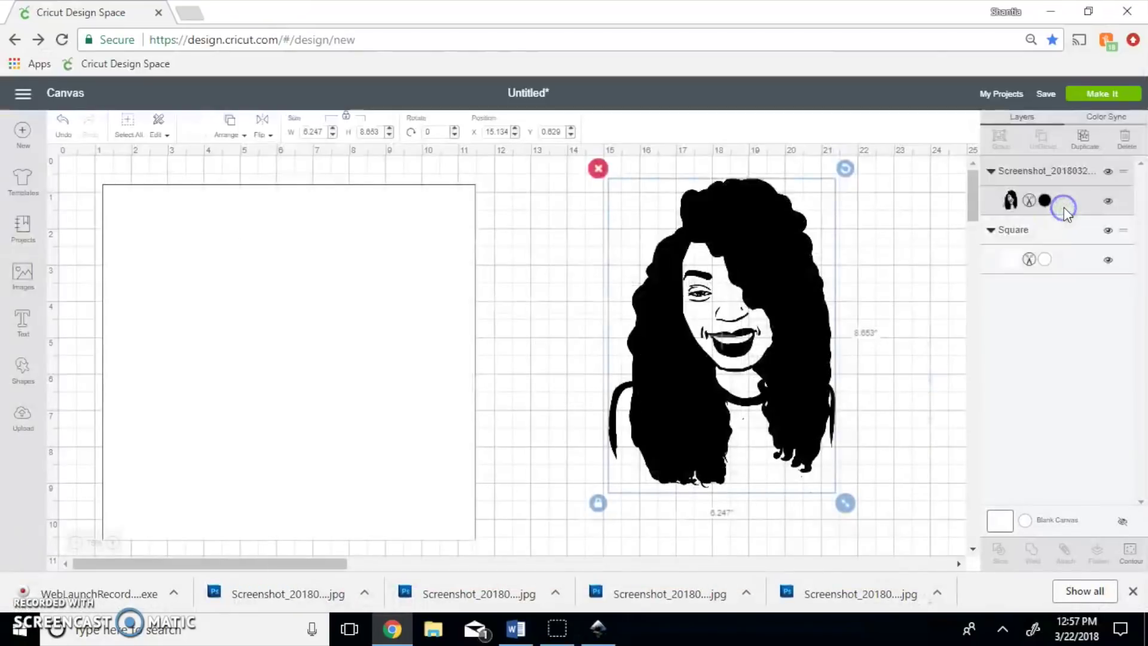
click(598, 625)
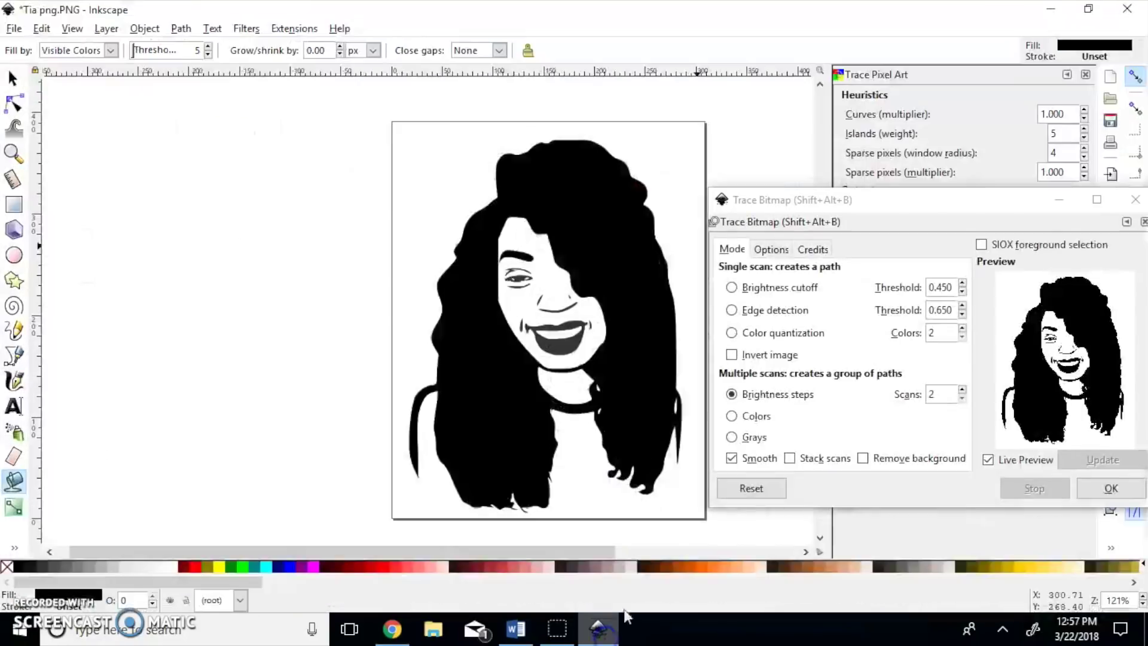
Step: Move the Trace Bitmap dialog aside, zoom in, and fill the small gaps beside the nose
click(946, 229)
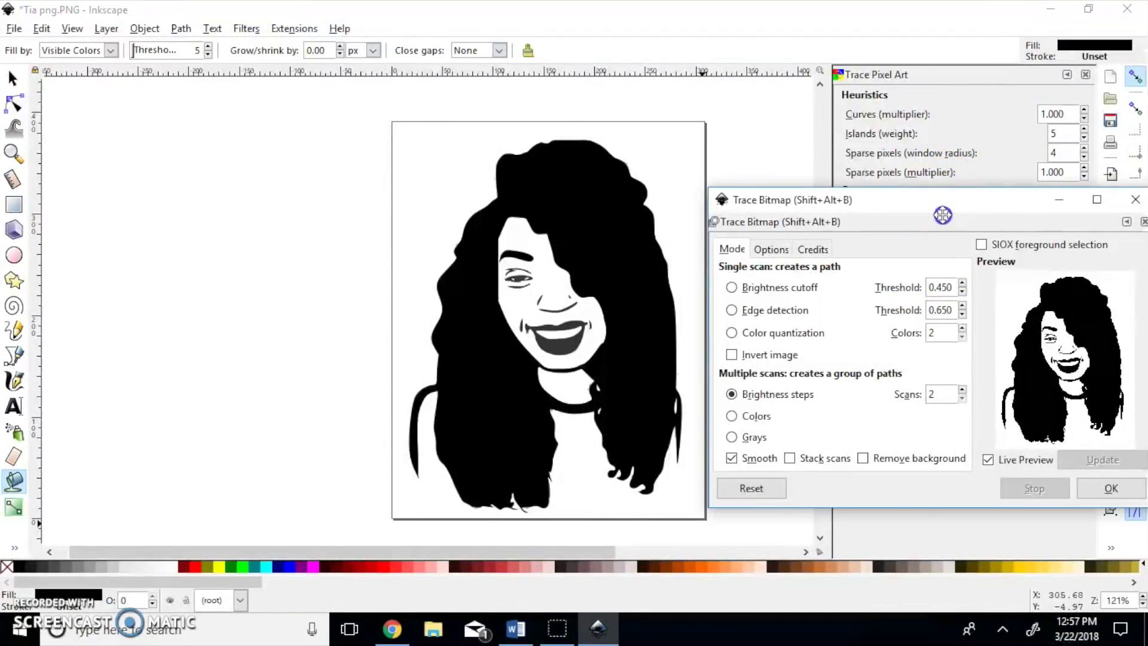
mouse_move(985, 231)
mouse_down()
mouse_move(1002, 205)
mouse_move(1083, 277)
mouse_move(1134, 281)
mouse_up()
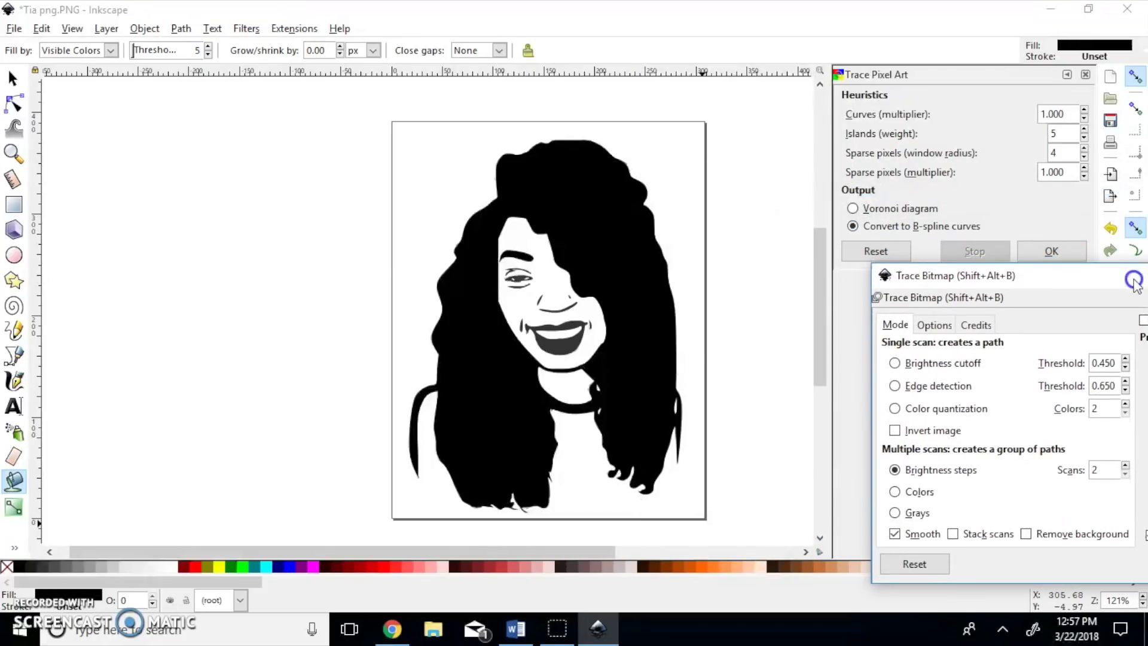
click(960, 243)
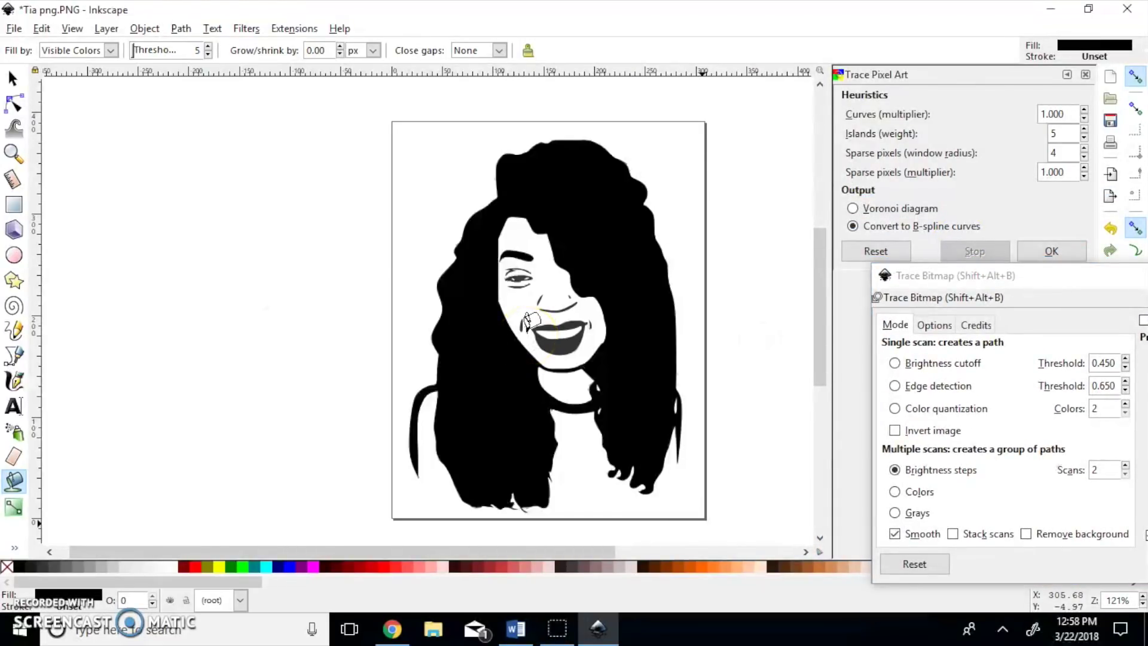
scroll(528, 321, up, 1)
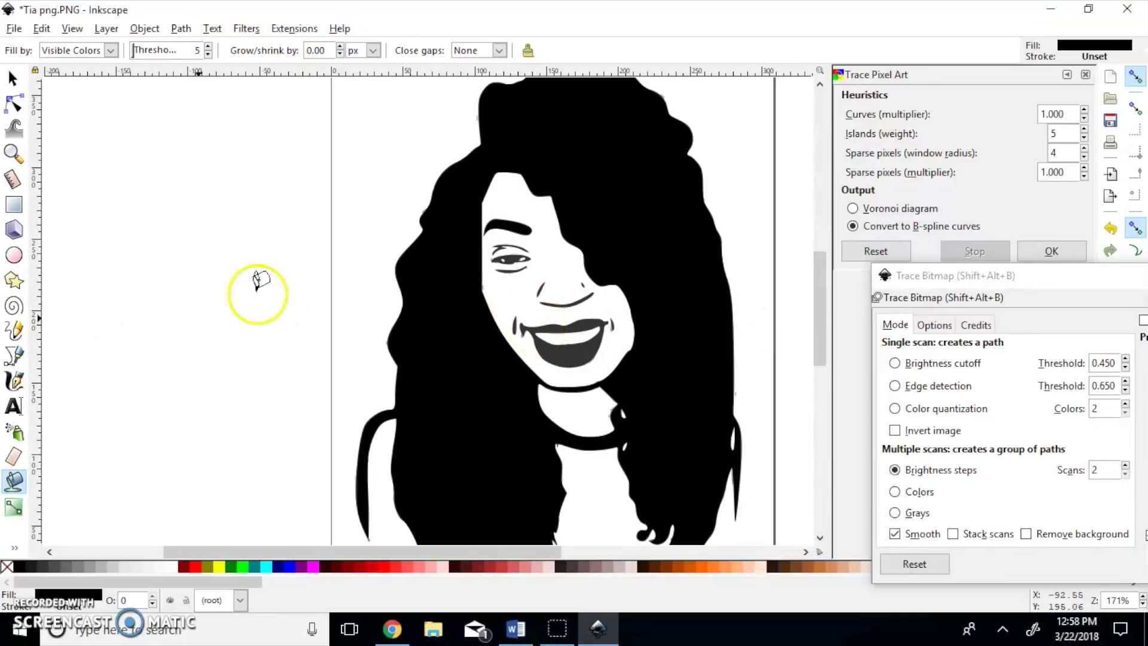
click(561, 299)
click(540, 287)
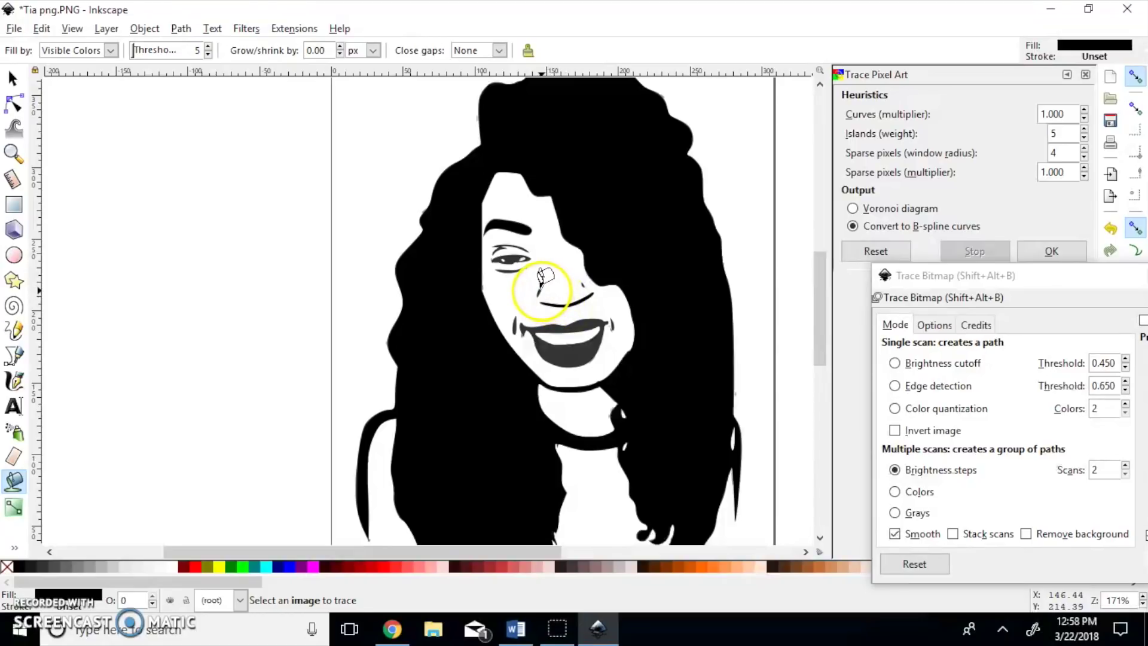
click(541, 289)
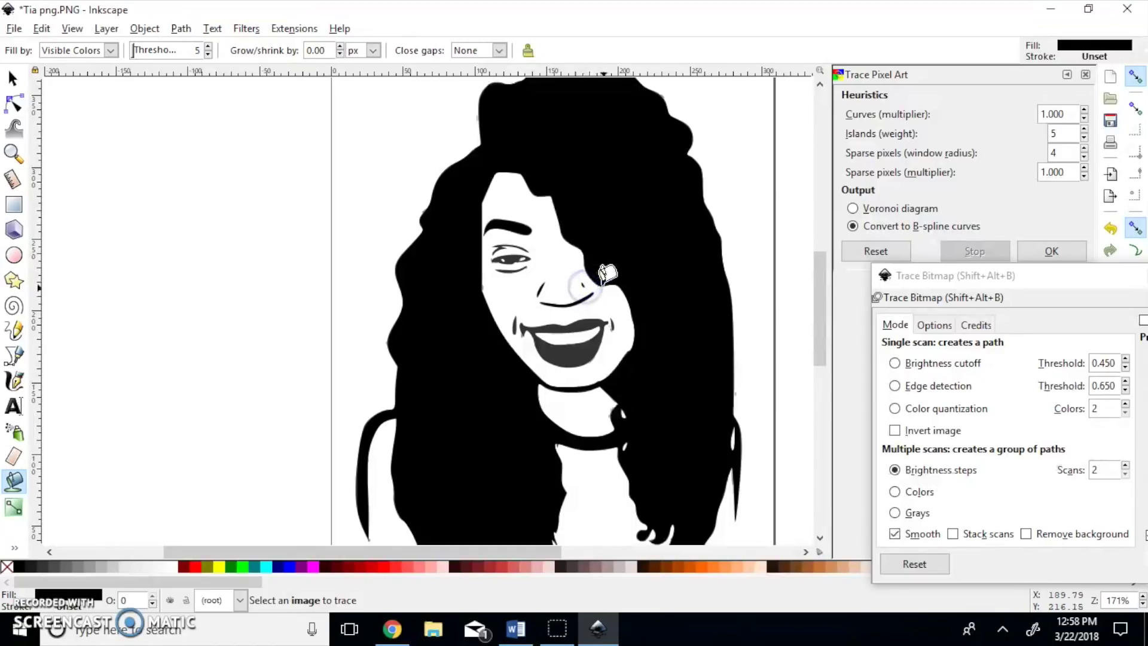
Step: Fill the mouth-corner gaps, undo one fill, then fill the left eye and mouth interior black
click(551, 344)
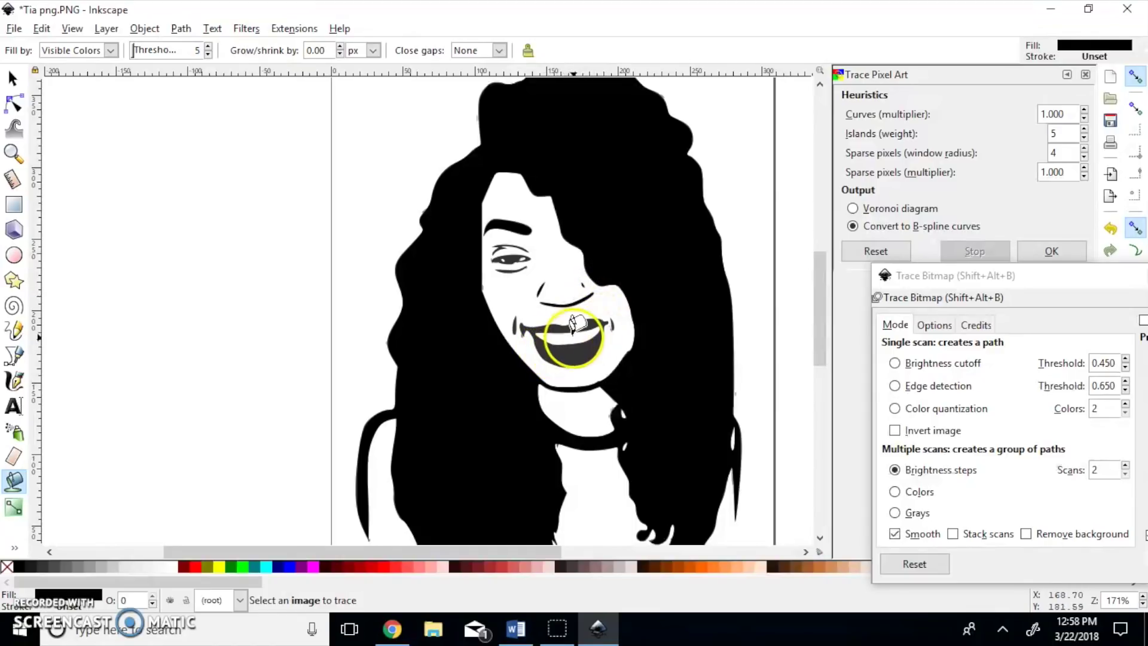
click(514, 325)
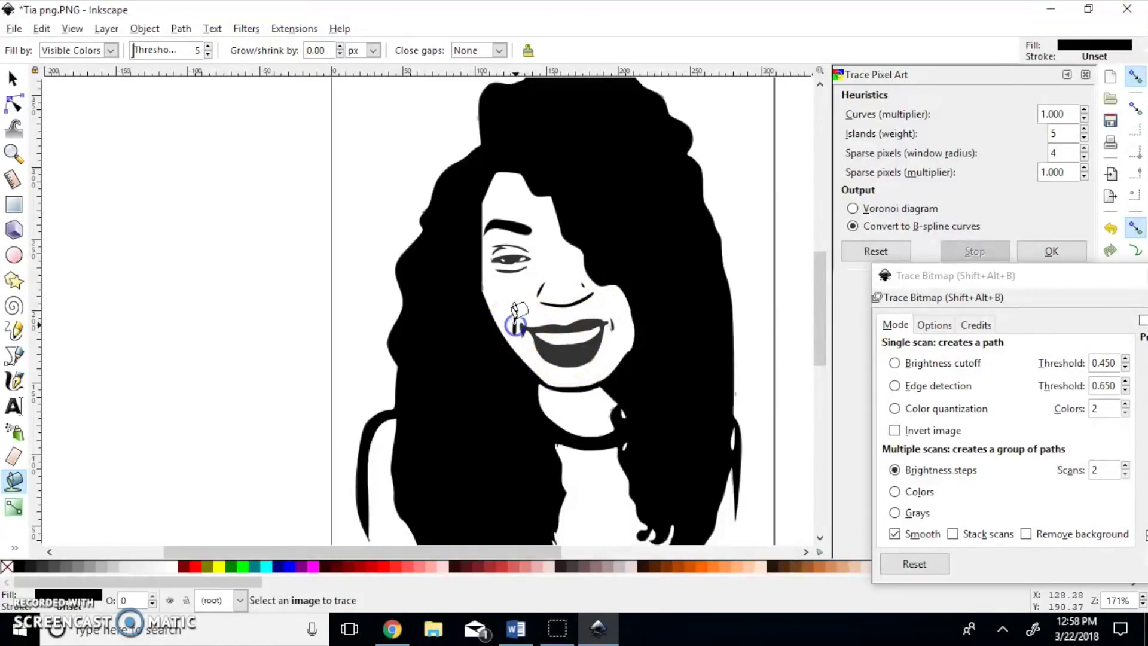
click(611, 327)
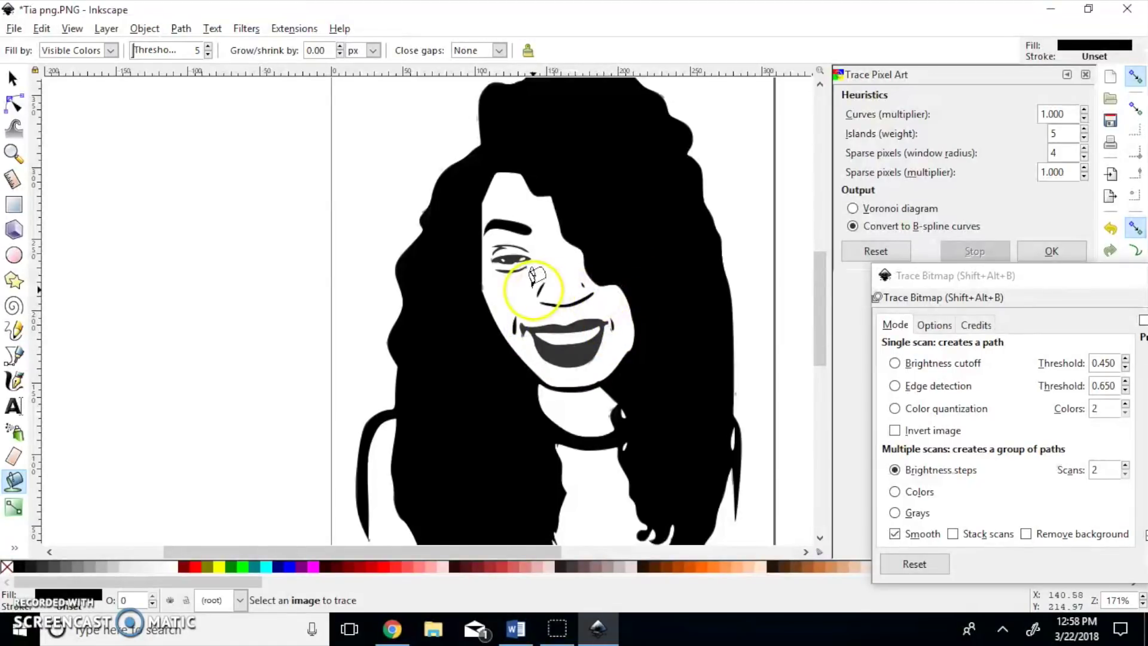
click(508, 262)
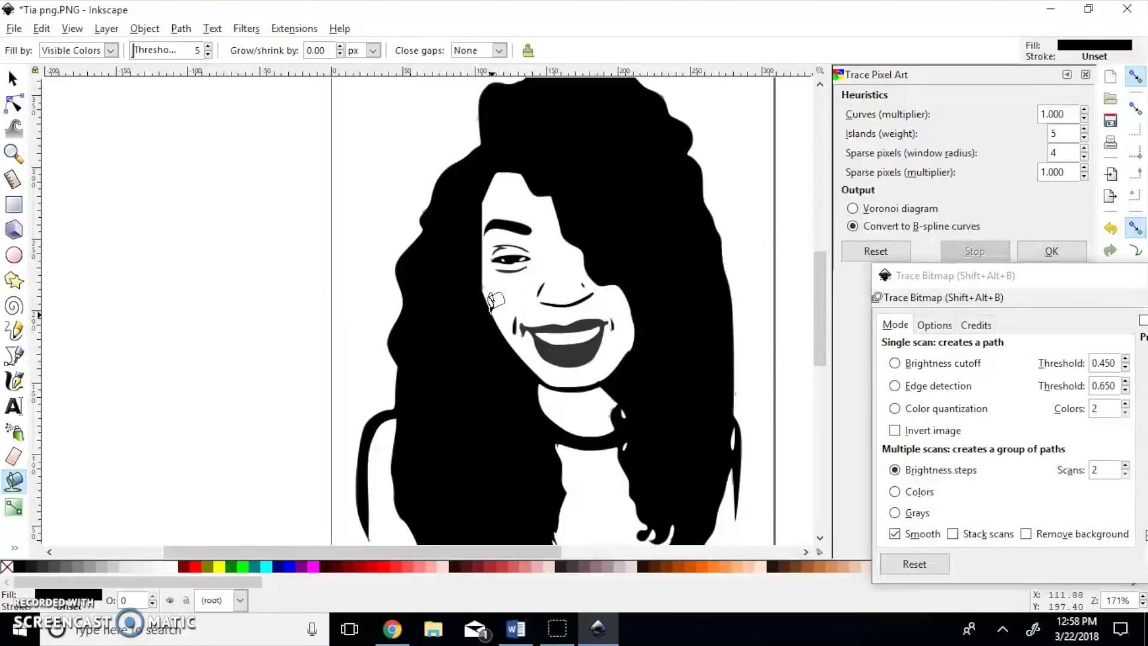
click(40, 29)
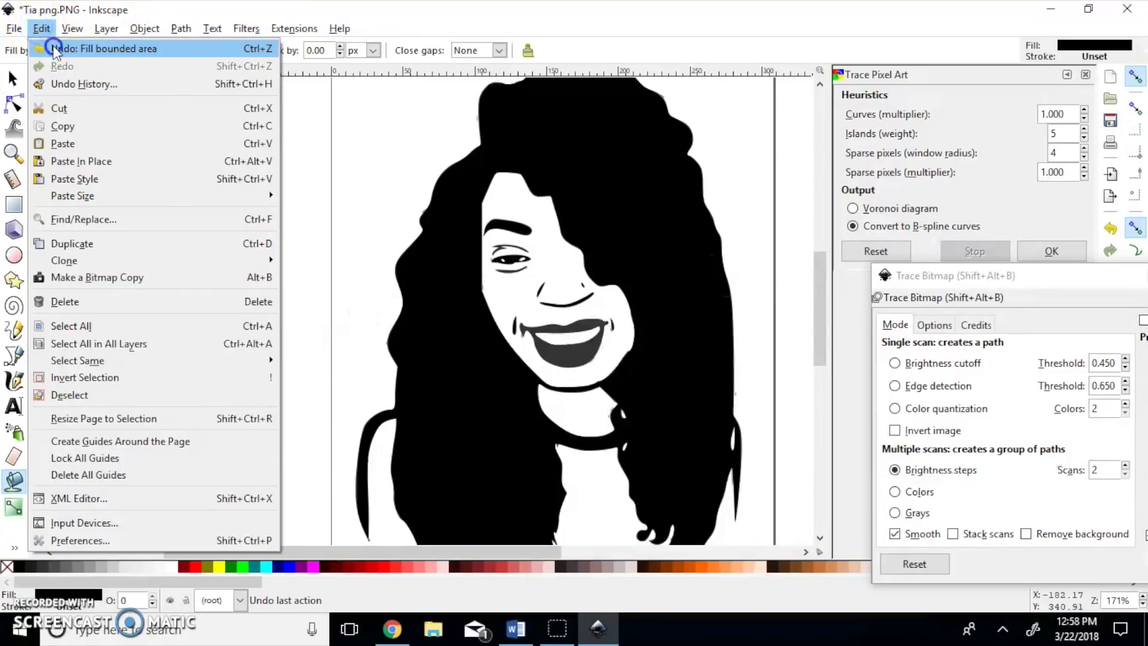
click(54, 50)
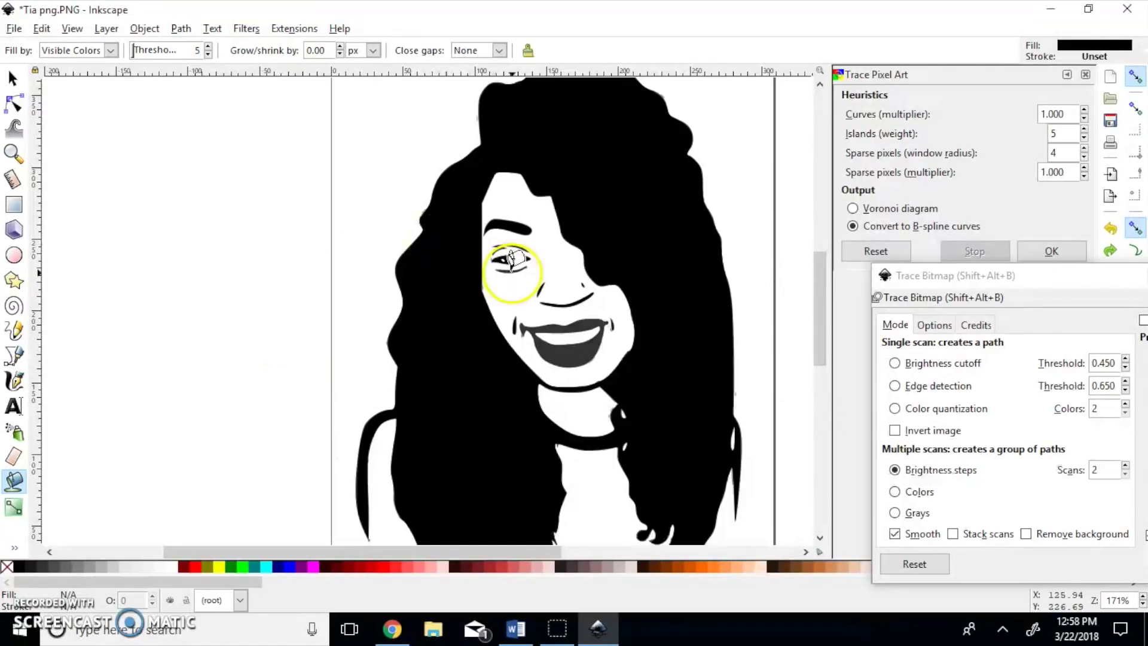
click(507, 260)
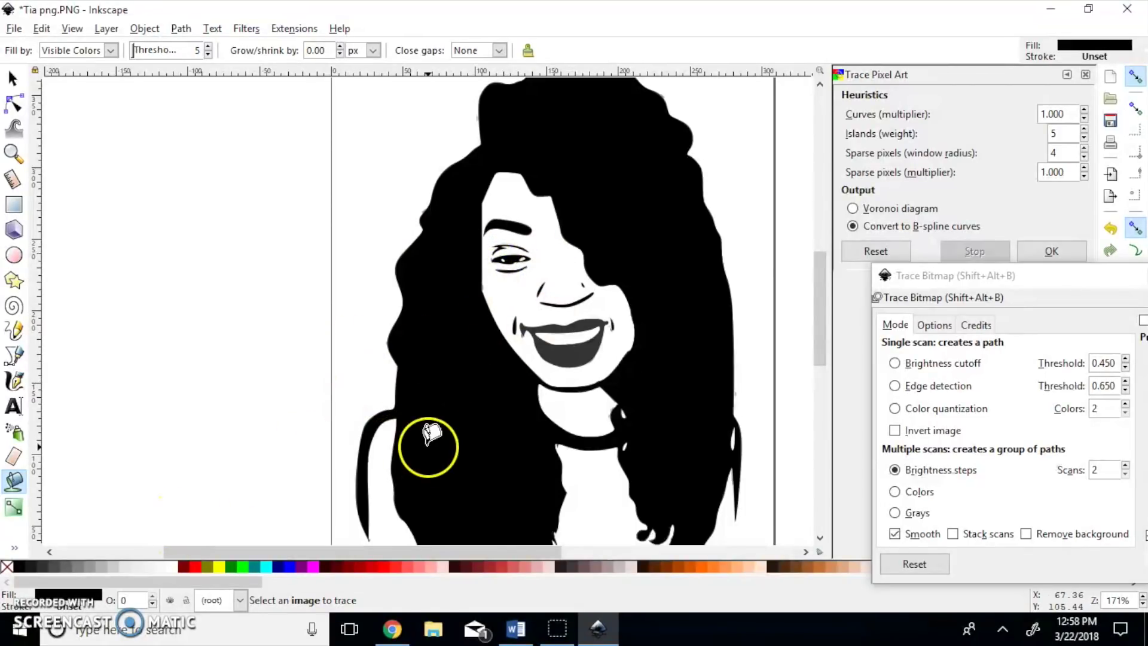
click(590, 342)
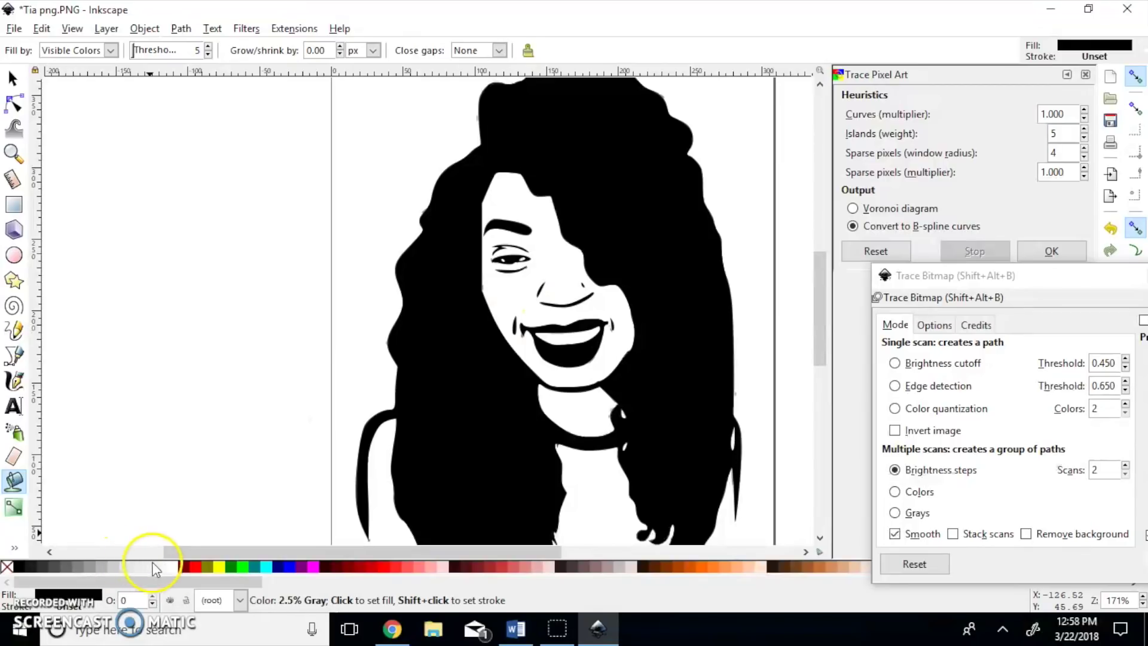
Step: Fill the lips maroon and scroll so the whole portrait is in view
click(185, 572)
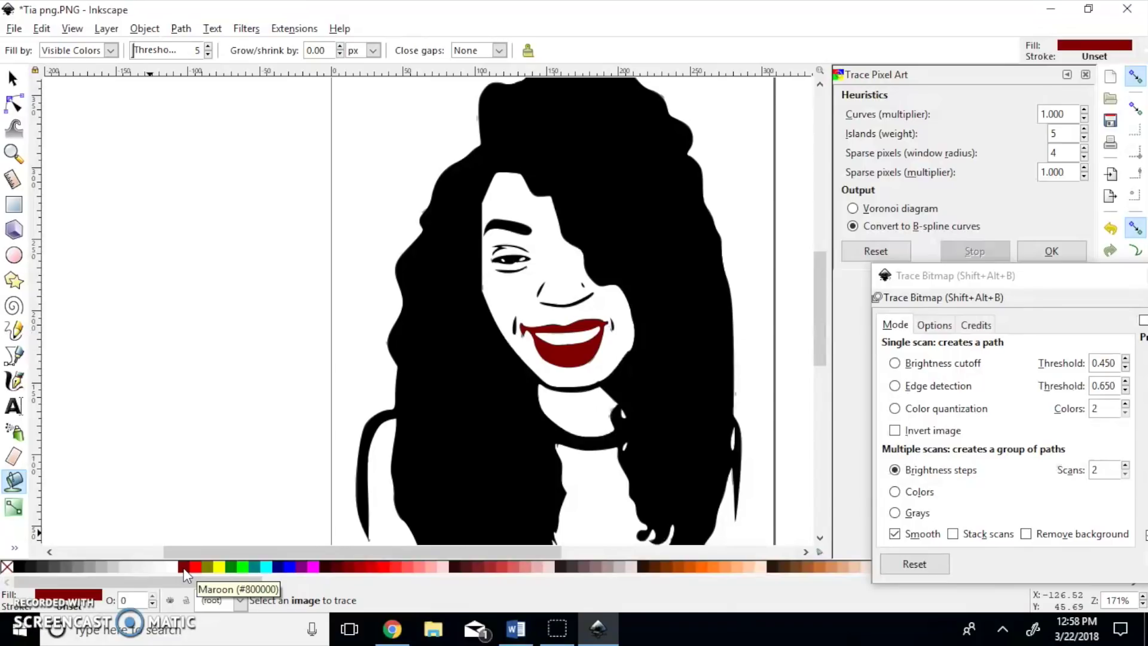
click(821, 219)
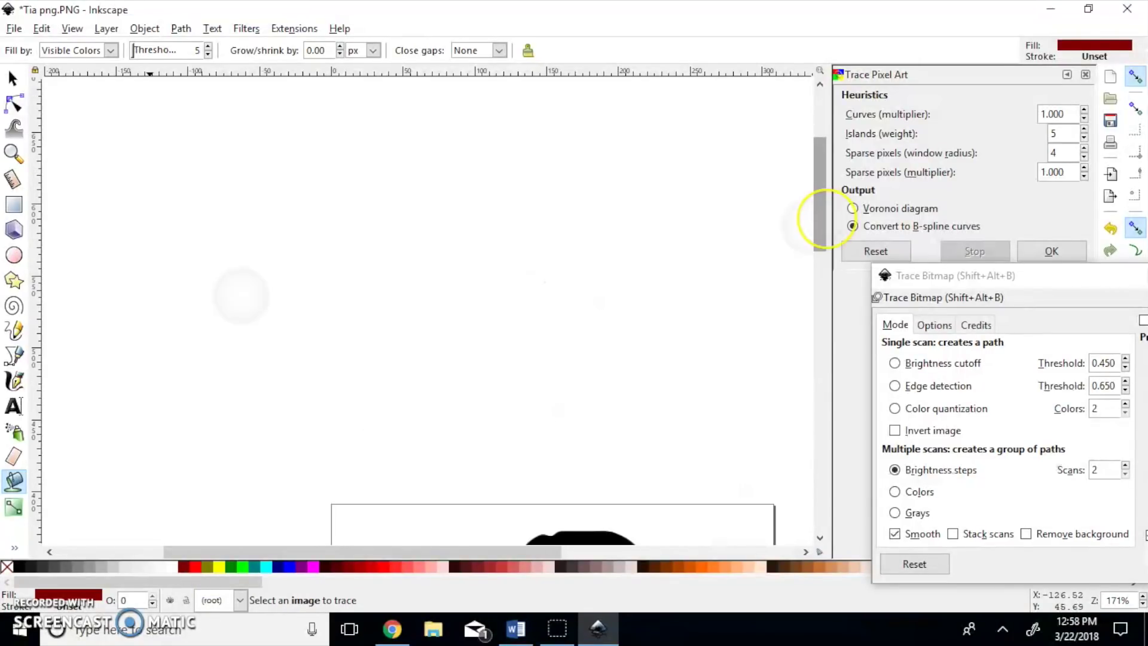
mouse_move(823, 219)
mouse_down()
mouse_move(820, 346)
mouse_move(822, 327)
mouse_up()
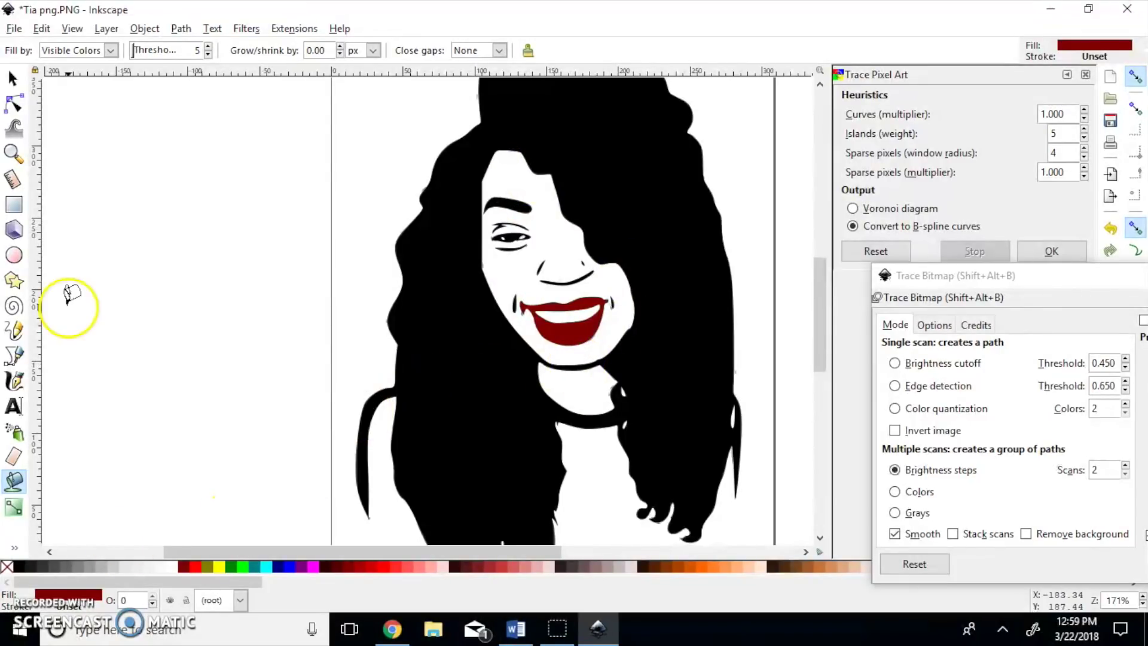
Step: Select the leftover grey traced copy, pull it off to the left, and delete it
click(16, 82)
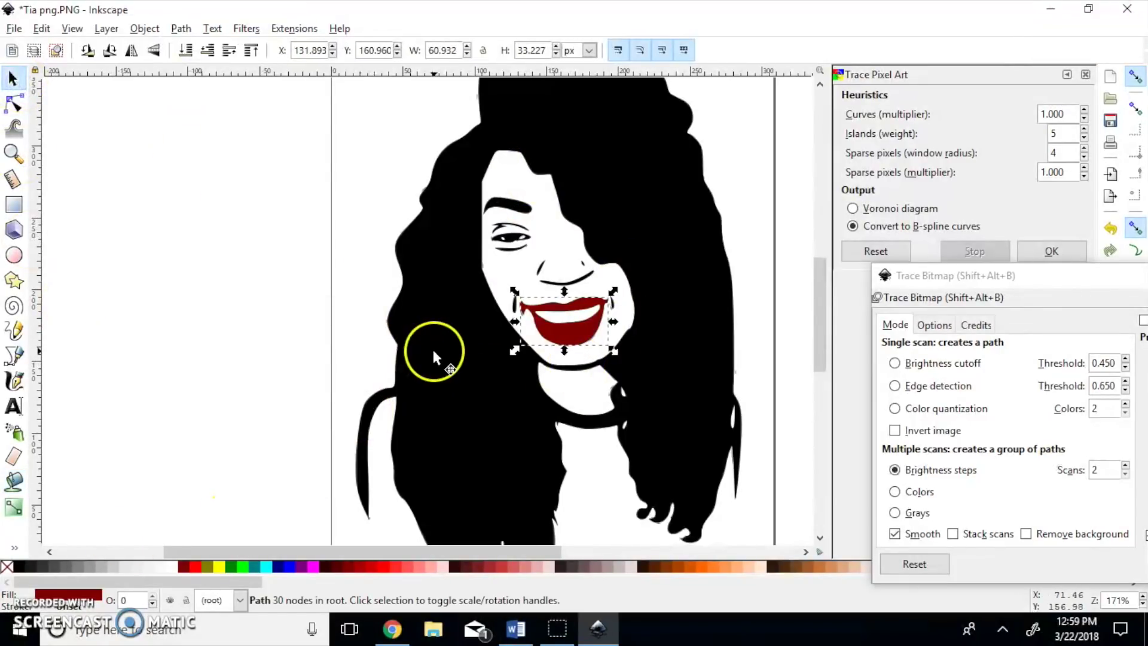
click(289, 428)
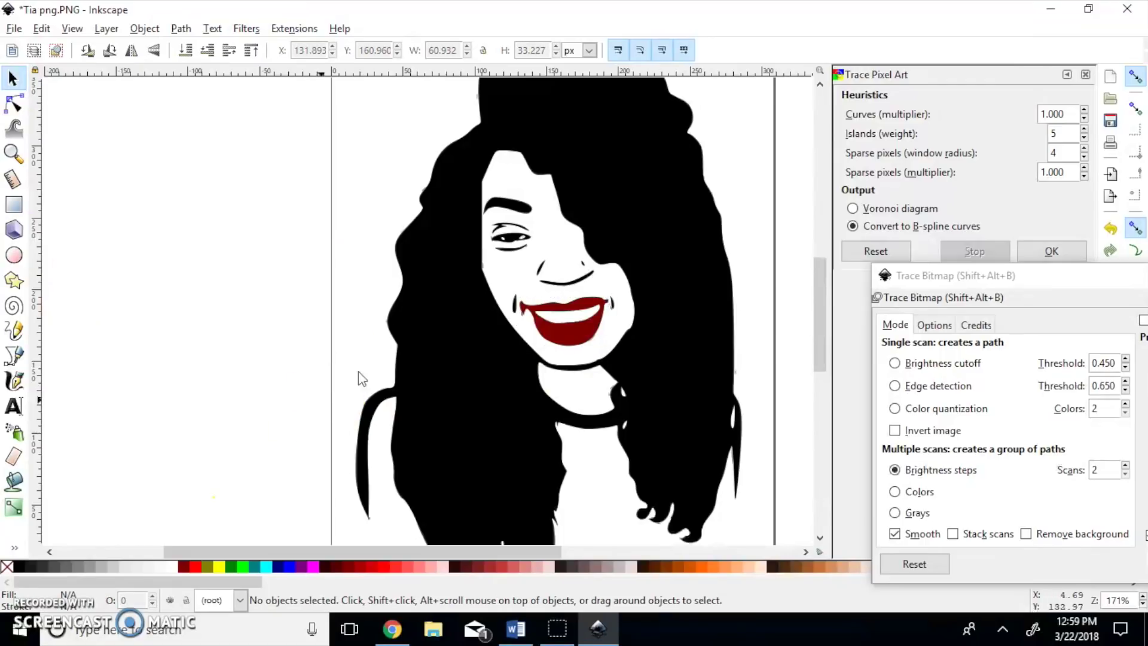
click(523, 322)
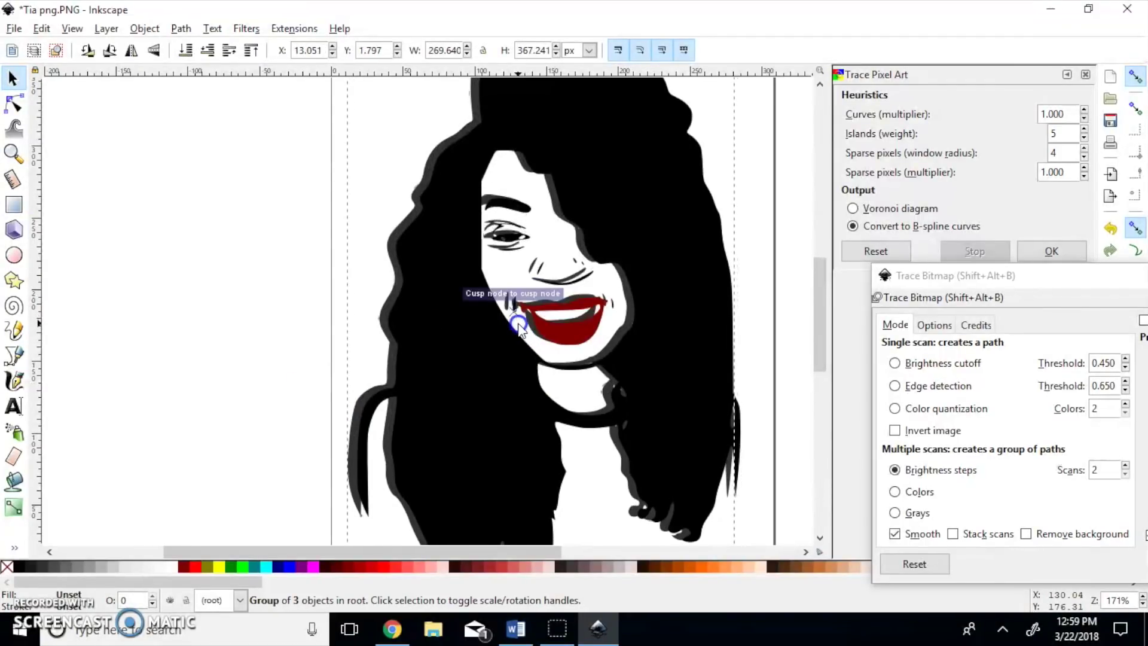
mouse_move(523, 322)
mouse_down()
mouse_move(508, 332)
mouse_move(306, 335)
mouse_move(307, 347)
mouse_up()
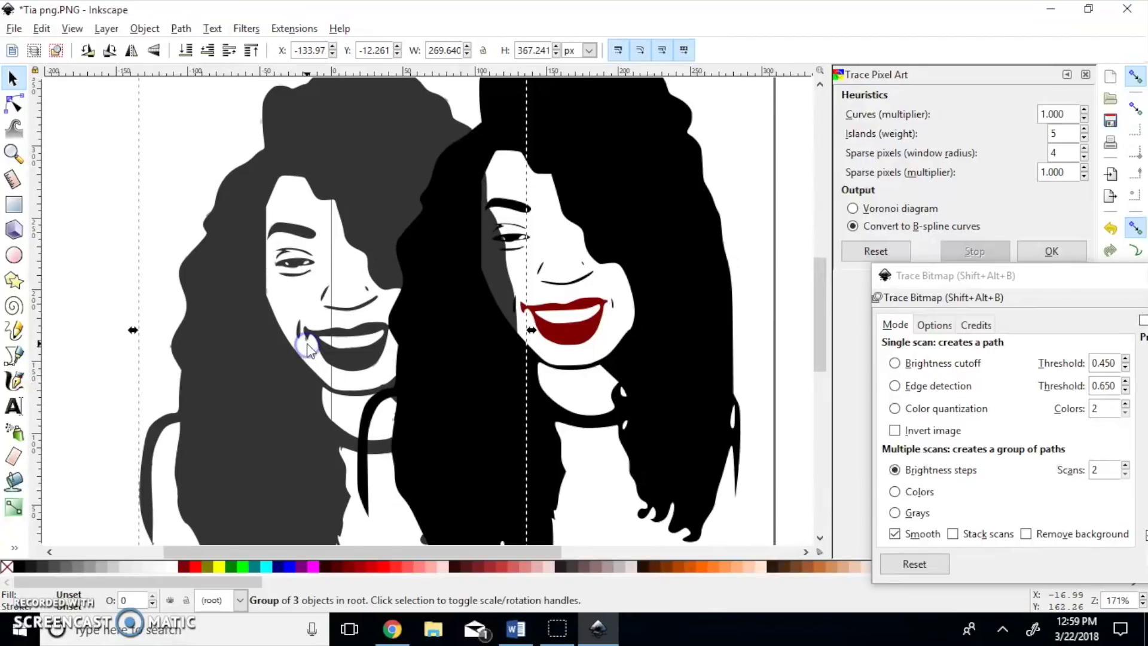
click(303, 321)
mouse_move(371, 257)
mouse_down()
mouse_move(300, 257)
mouse_move(289, 269)
mouse_move(277, 259)
mouse_up()
key(Left)
key(Left)
key(Left)
key(Left)
key(Left)
key(Left)
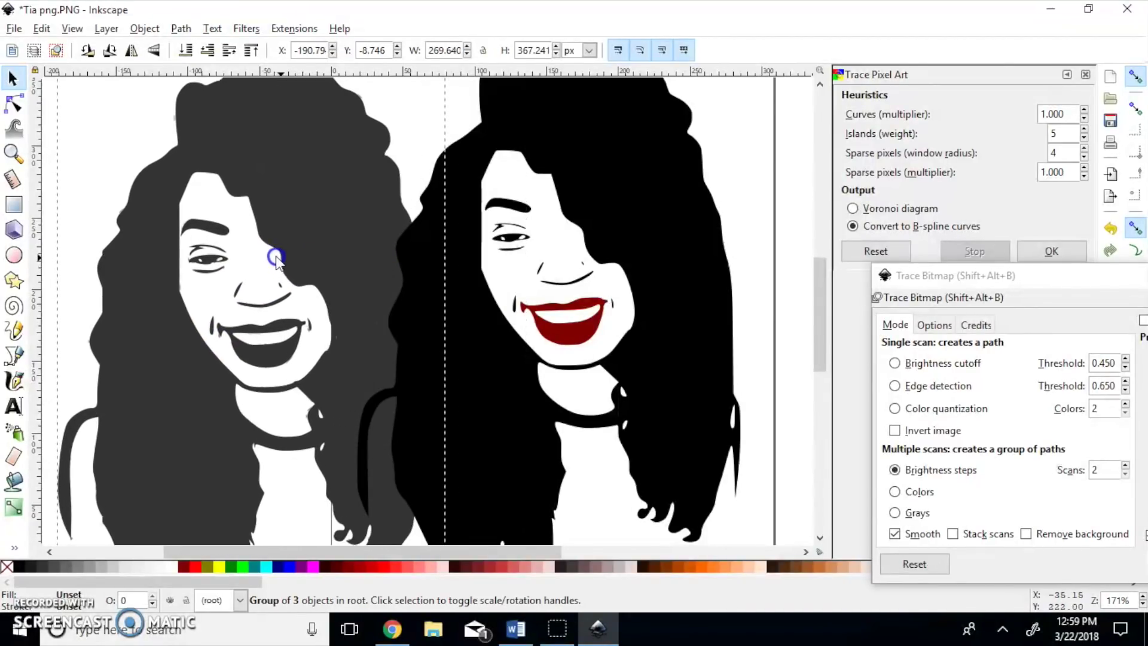
key(Up)
key(Up)
key(Up)
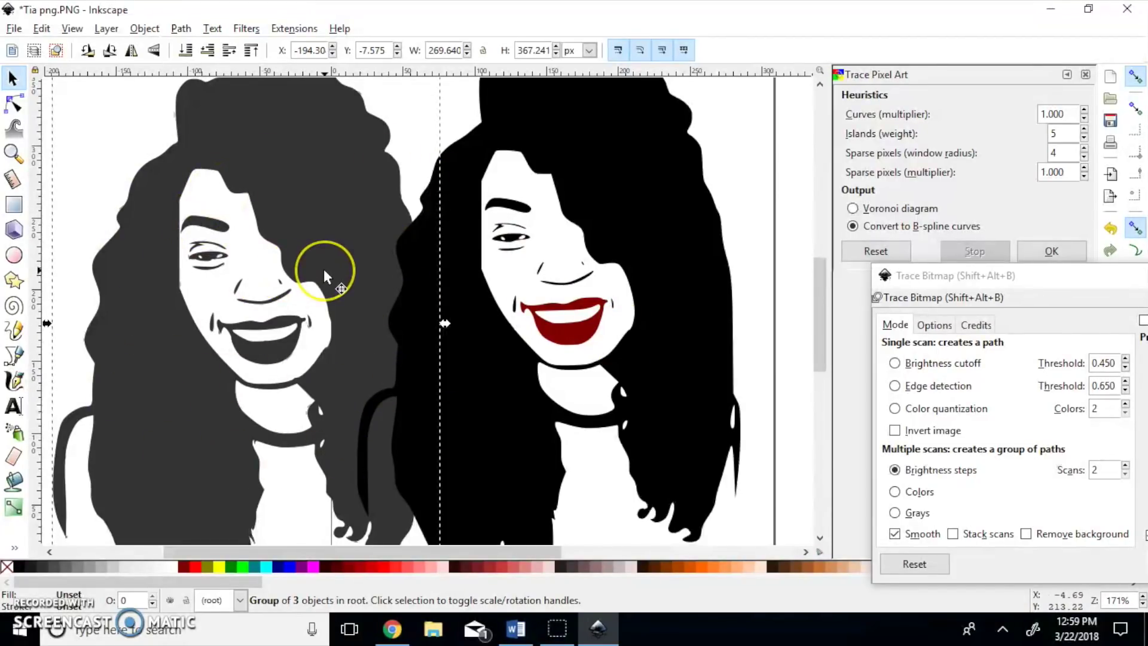
key(Delete)
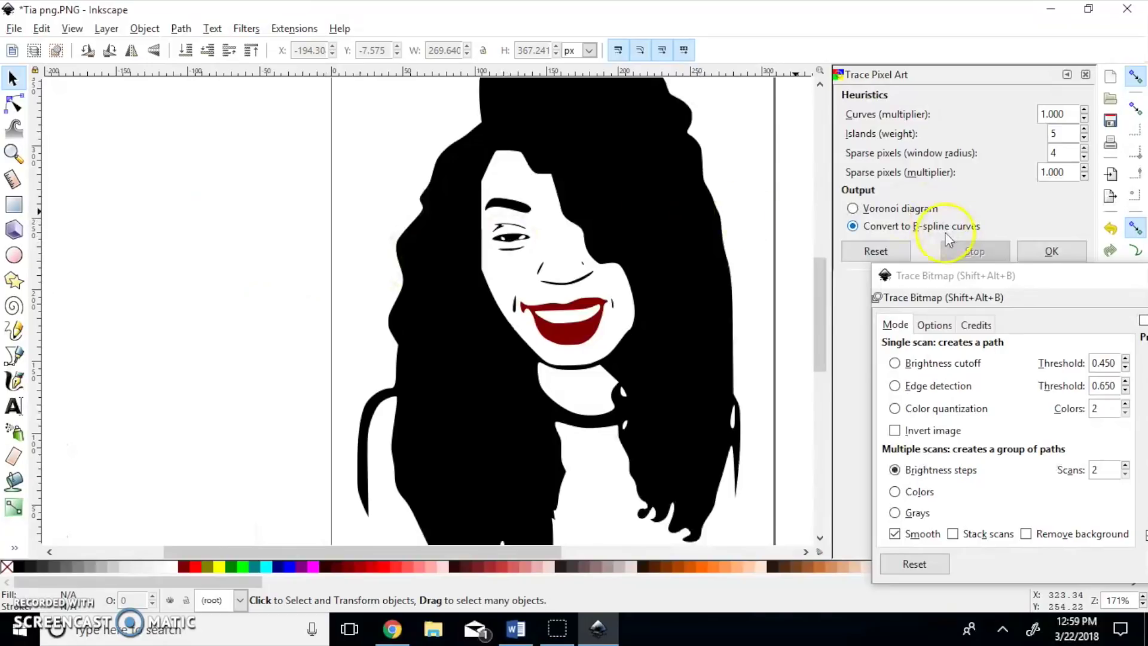
Step: Scroll through the finished black-and-maroon portrait to inspect it, then bring up the File menu
mouse_move(824, 314)
mouse_down()
mouse_move(827, 349)
mouse_move(825, 243)
mouse_move(813, 317)
mouse_up()
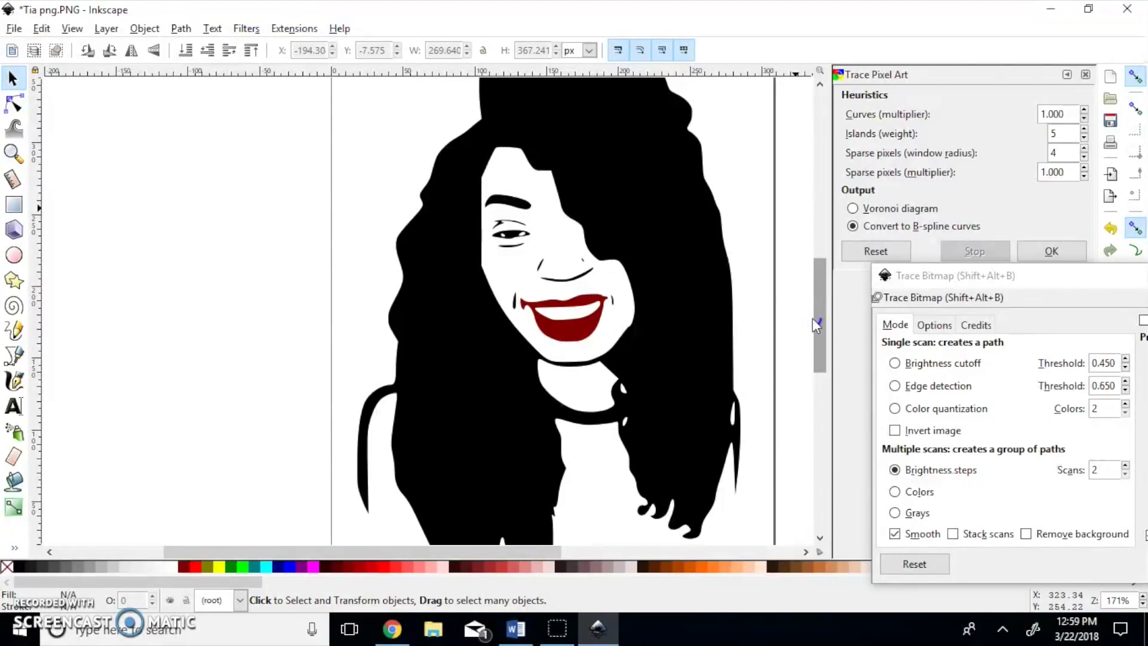
drag(812, 318, 800, 362)
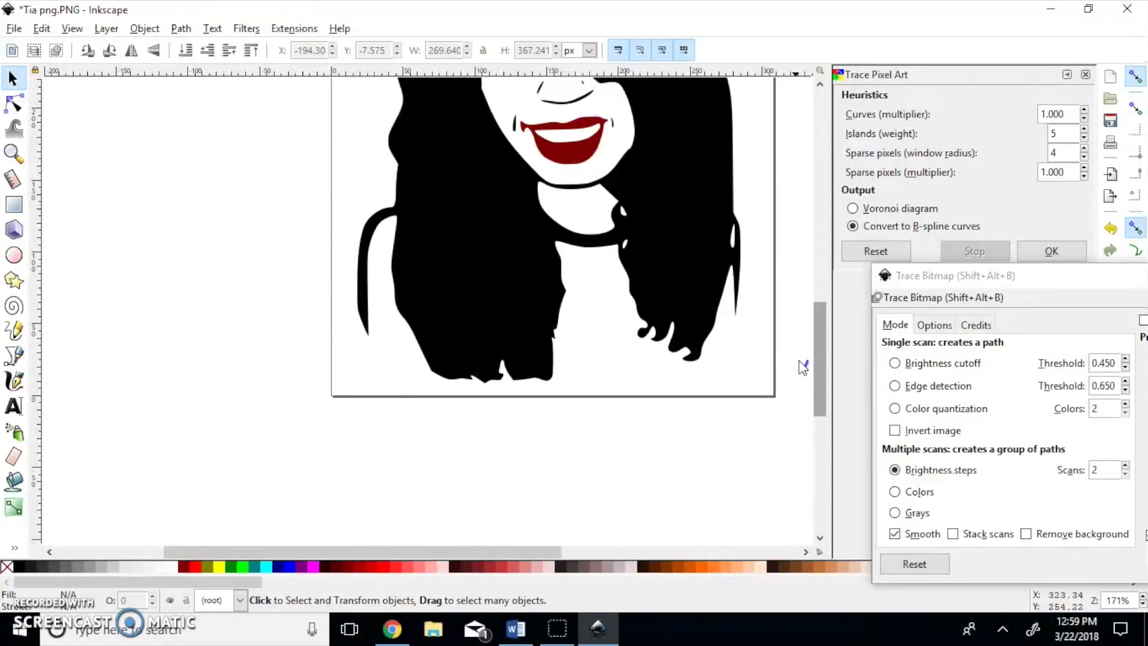
drag(803, 367, 799, 317)
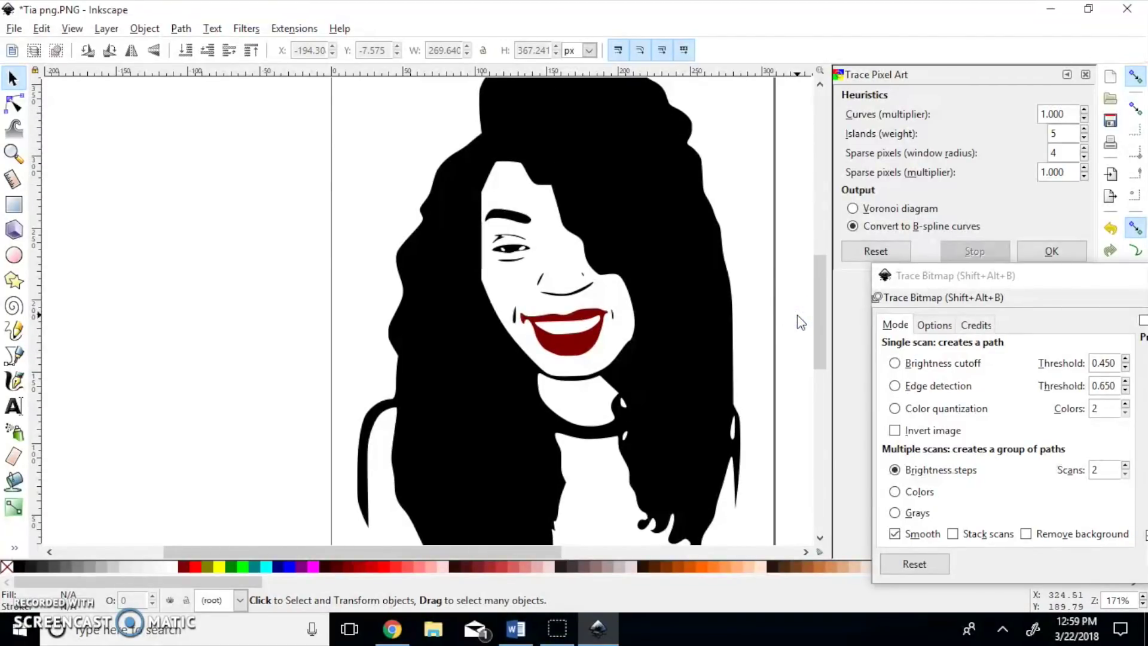
click(318, 179)
click(13, 28)
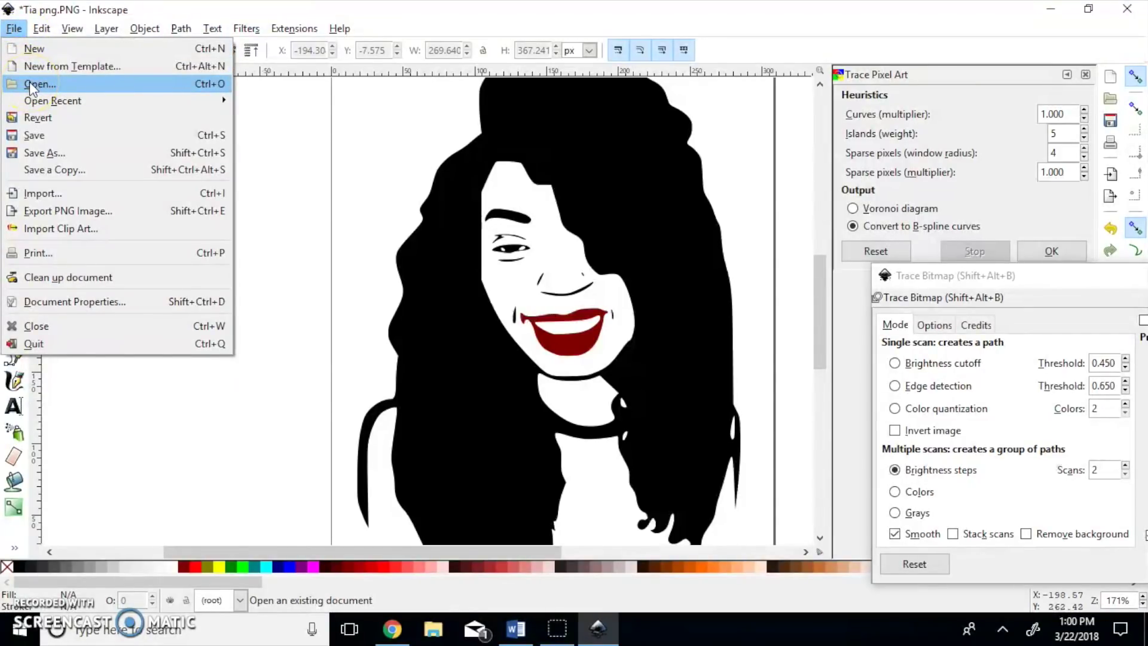
Step: Save As Inkscape SVG, changing the file name to 'Tia Svg youtube video purpose'
click(39, 154)
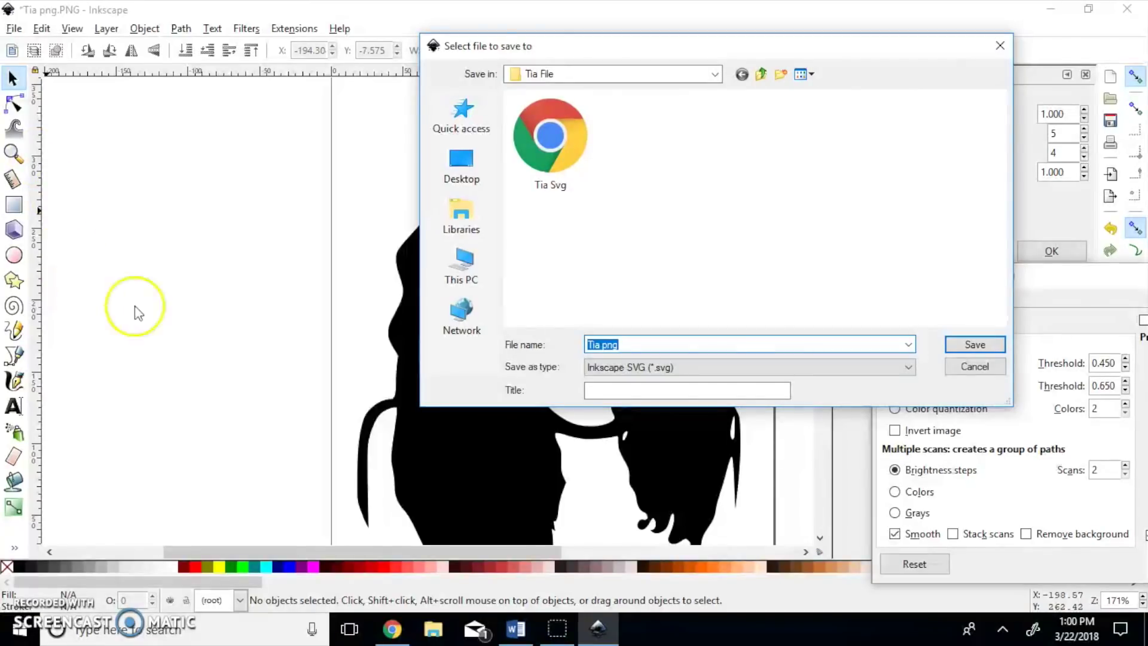
click(713, 368)
click(712, 369)
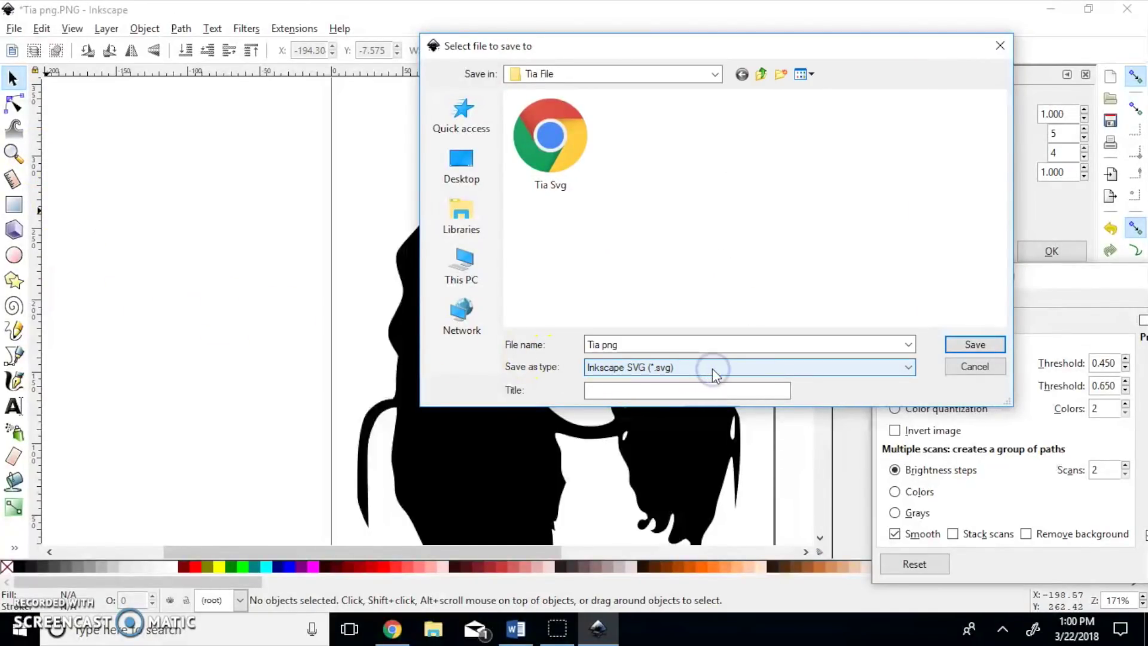
click(712, 368)
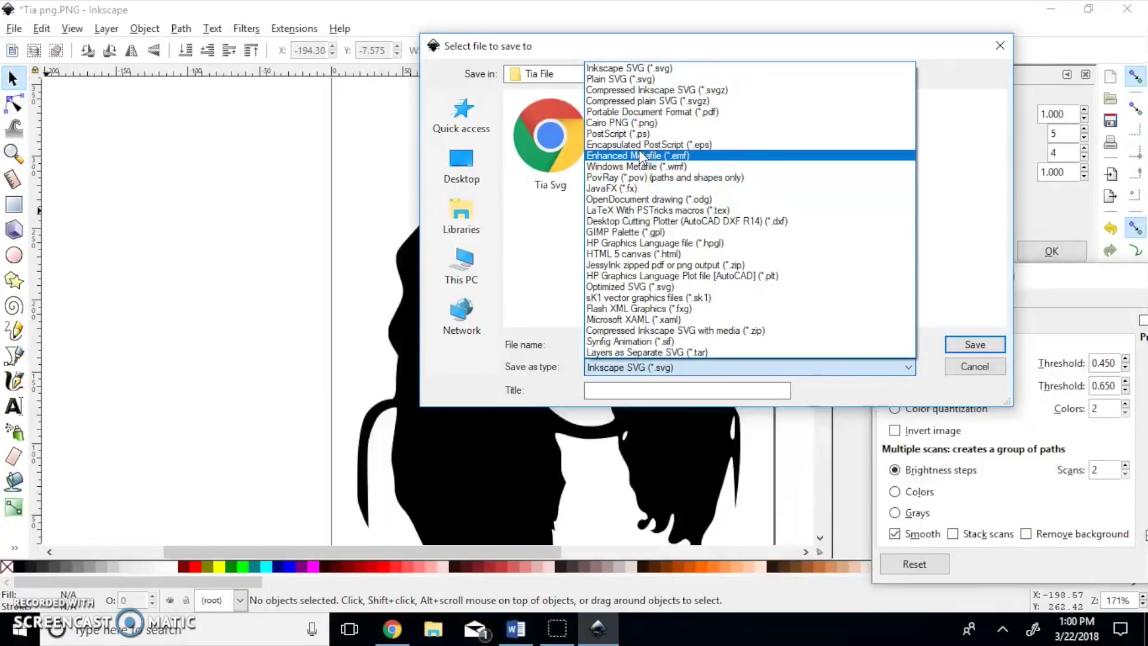
click(218, 389)
click(652, 346)
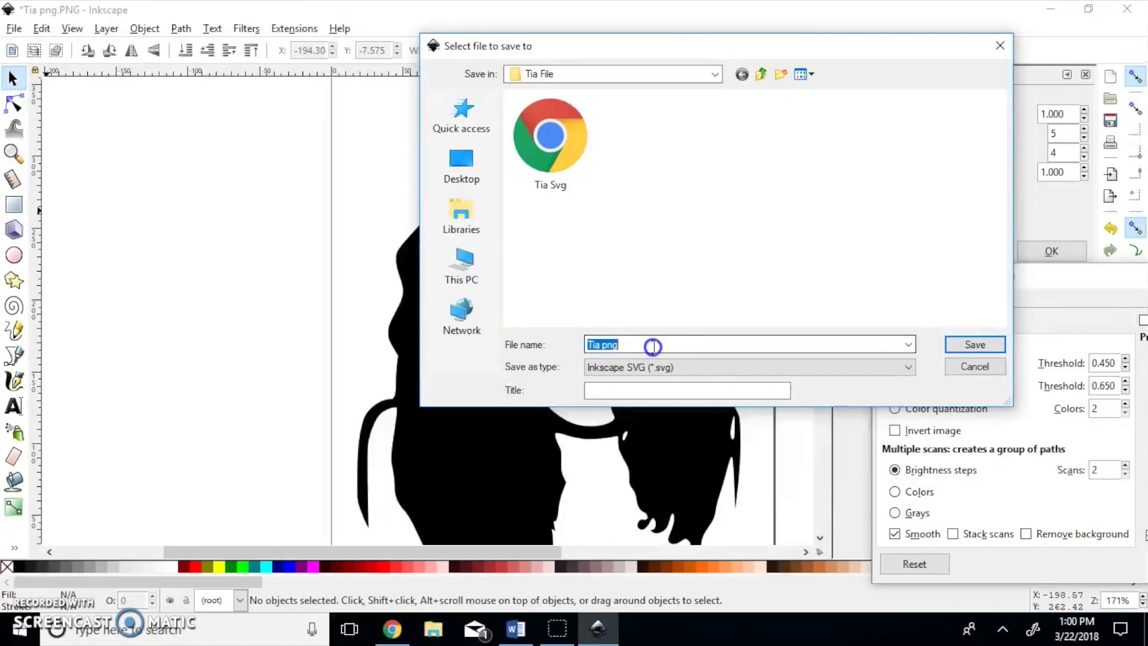
click(654, 346)
key(BackSpace)
key(BackSpace)
key(BackSpace)
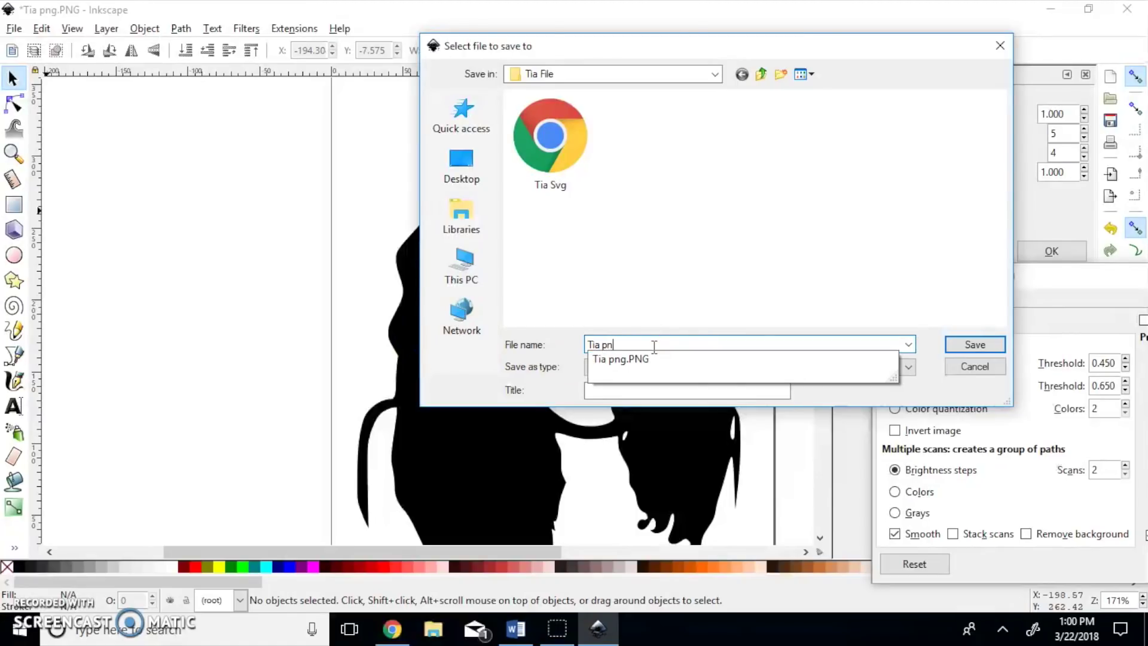
text(Svg)
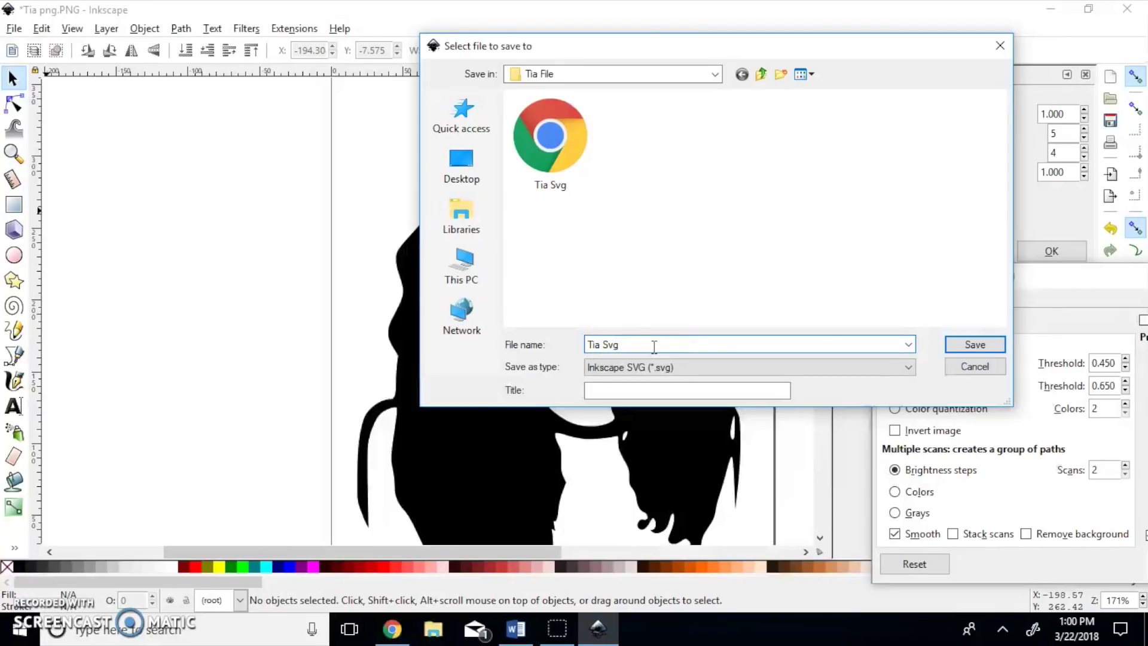
text( youtube video purpose)
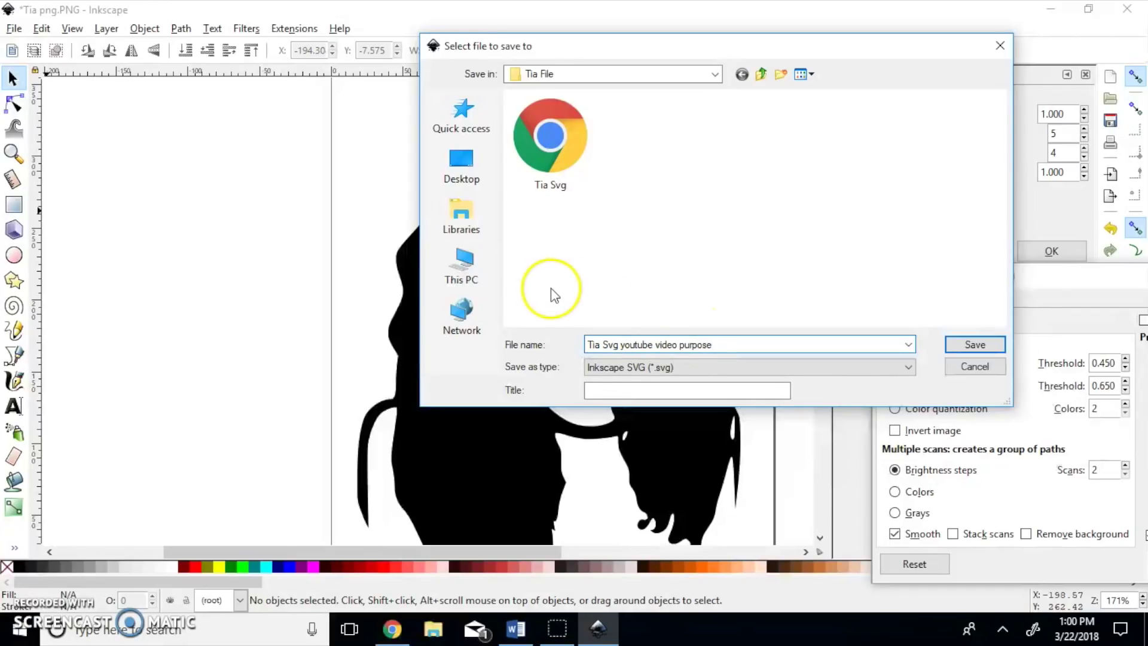
click(954, 347)
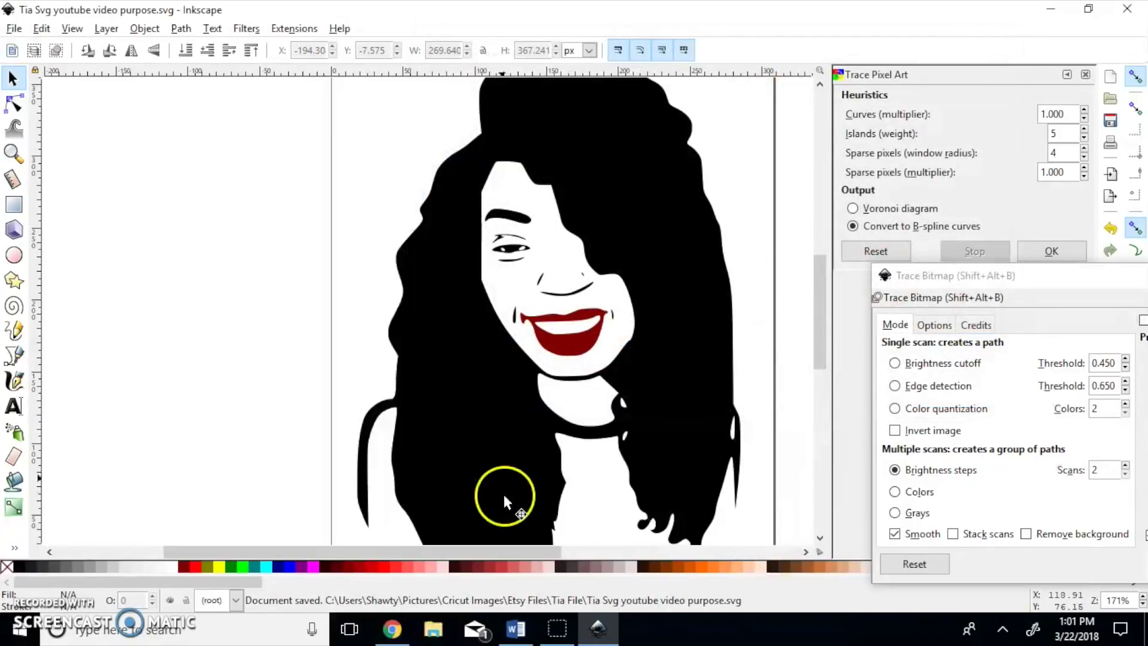
Step: In Cricut Design Space, upload the 'Tia Svg youtube video purpose' SVG as a new image
click(392, 629)
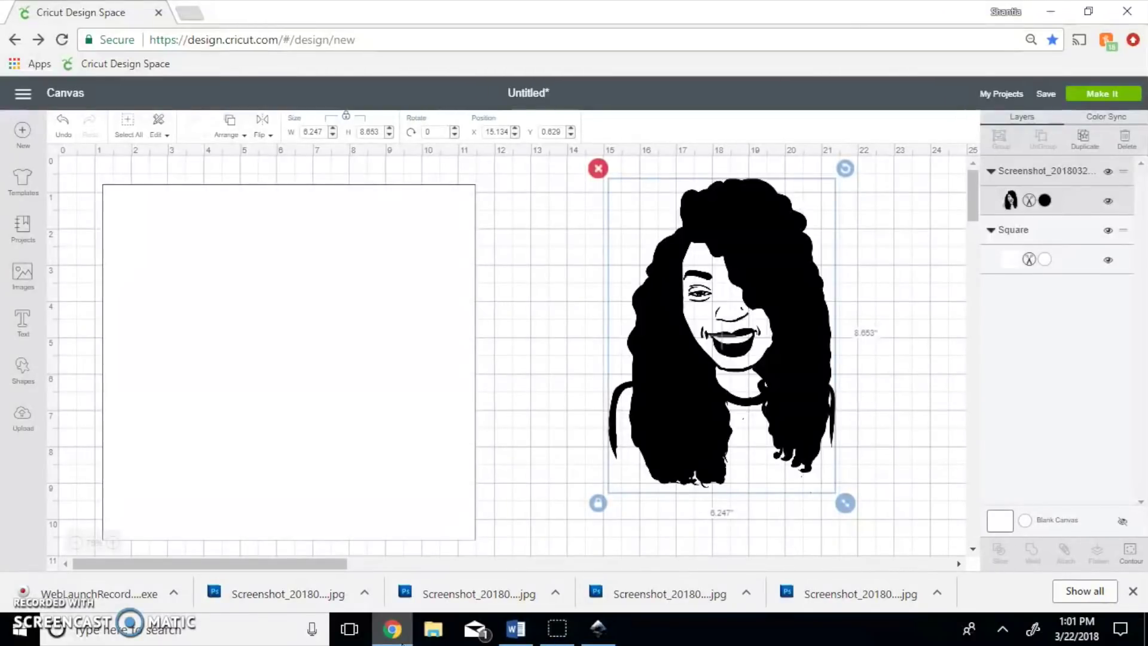
click(567, 369)
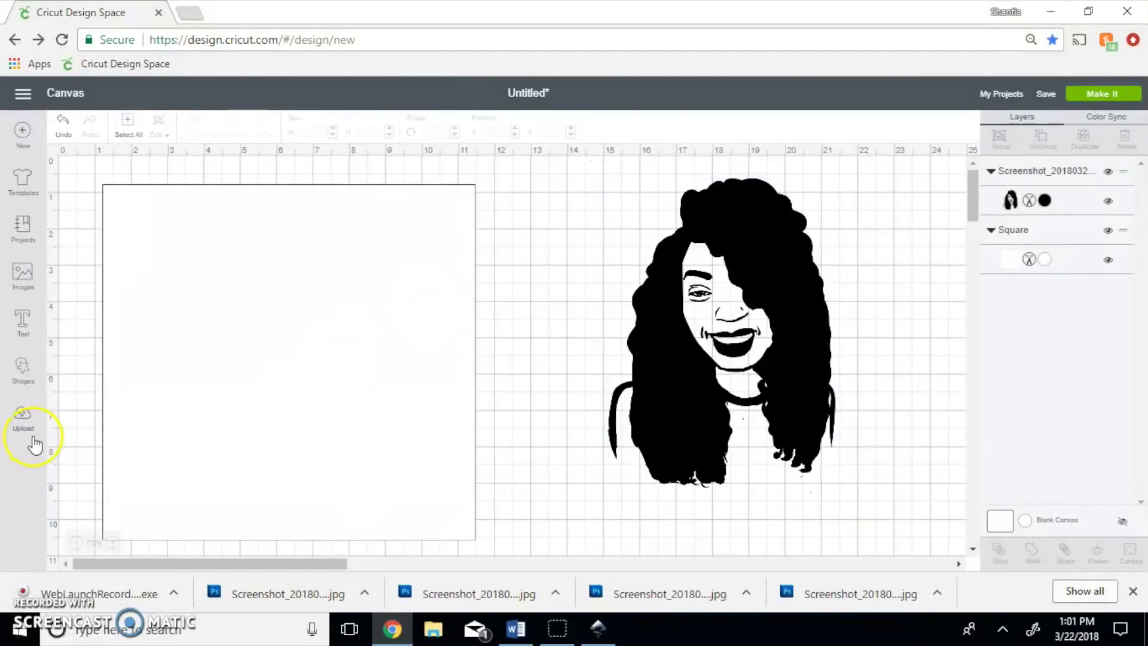
click(24, 419)
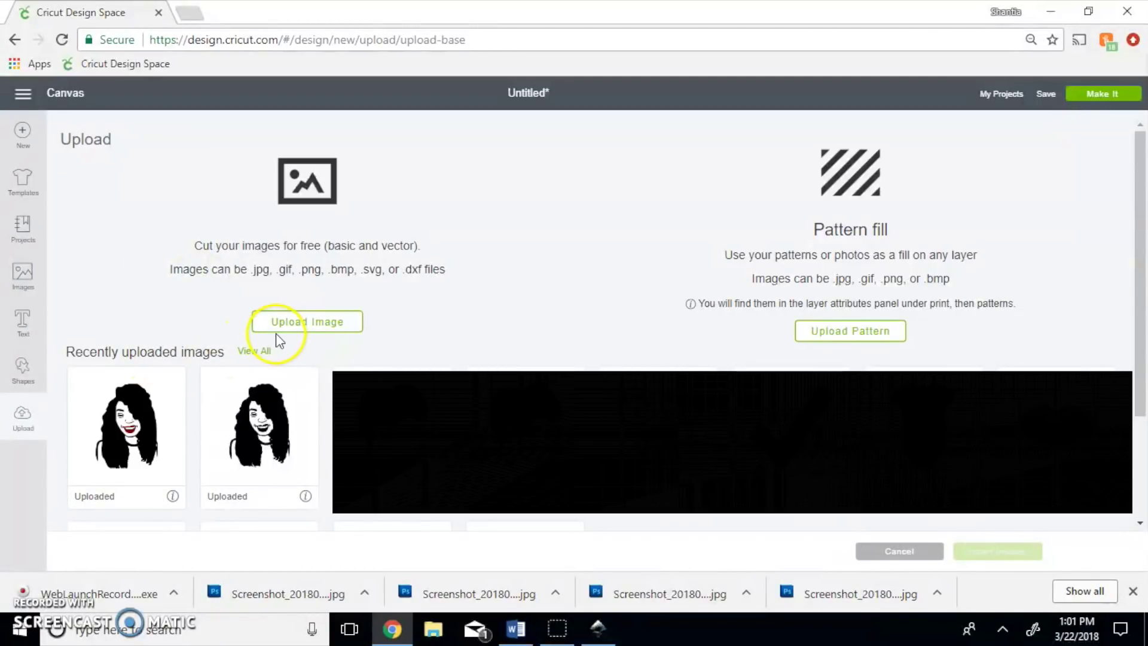
click(279, 325)
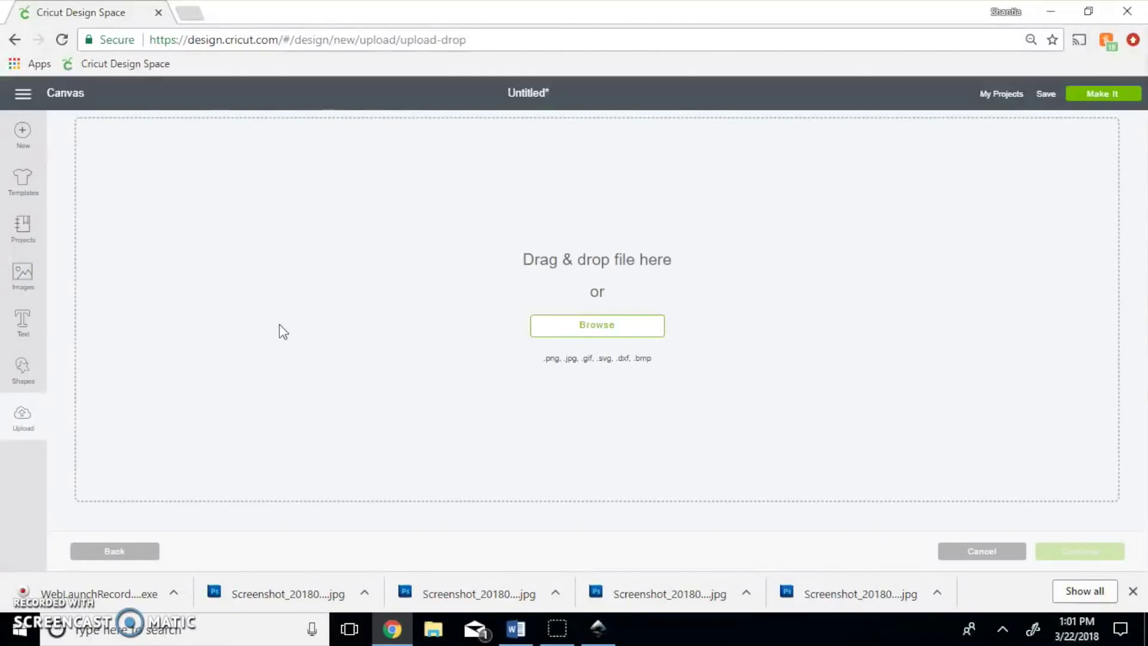
click(567, 325)
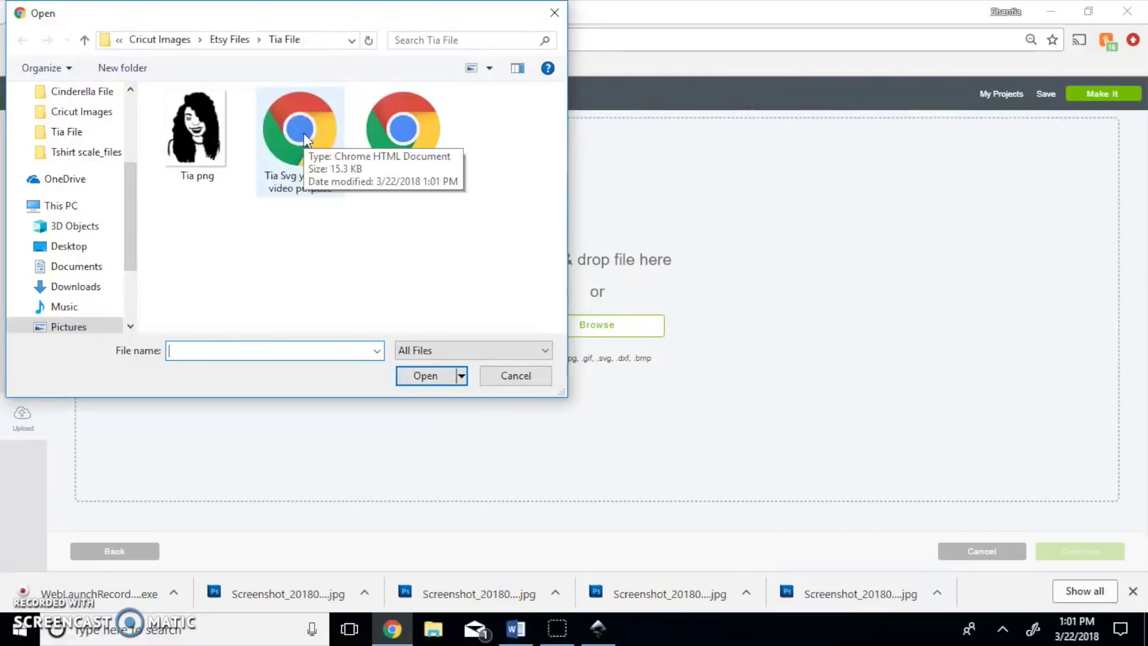
click(305, 139)
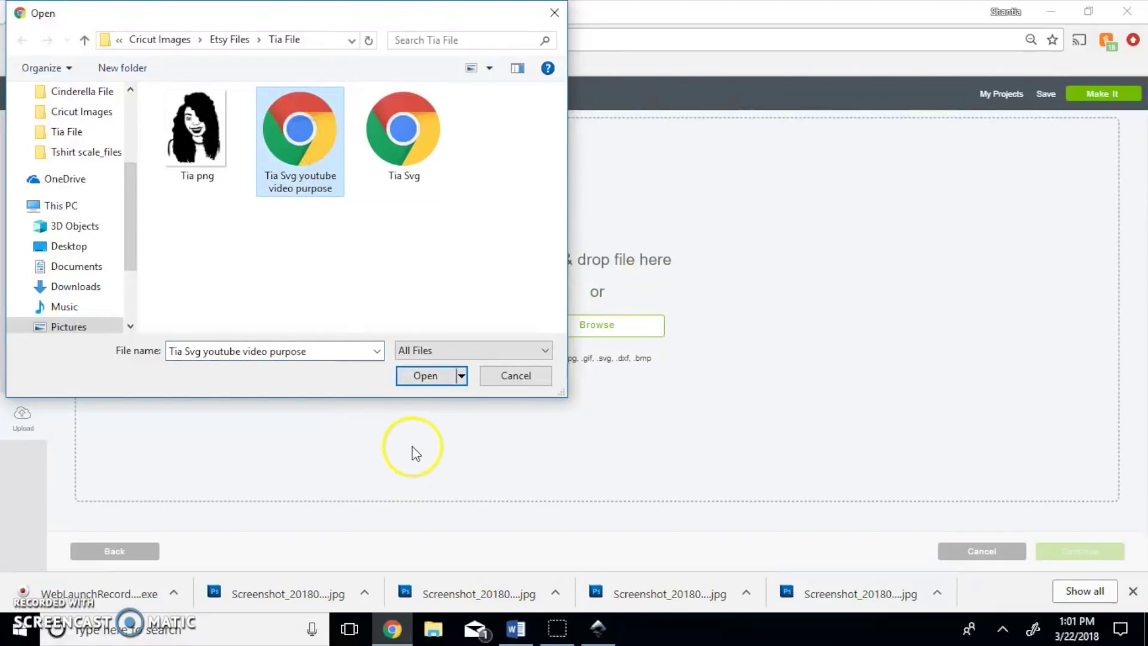
click(410, 375)
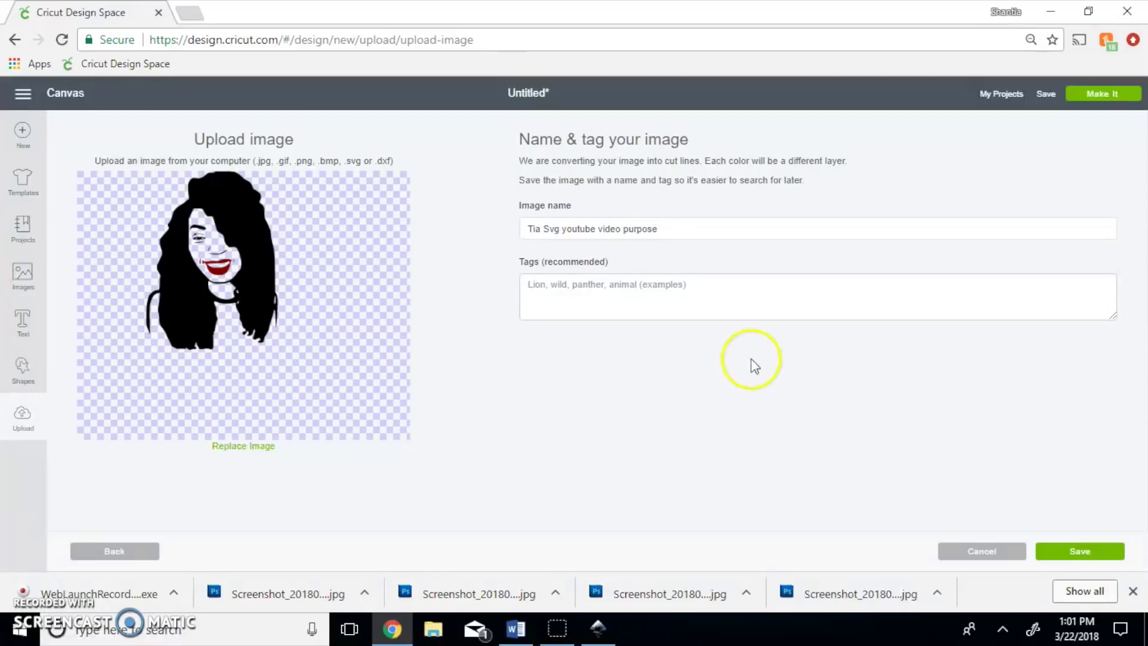
Step: Save the uploaded Tia portrait to the library and insert it onto the canvas
click(733, 227)
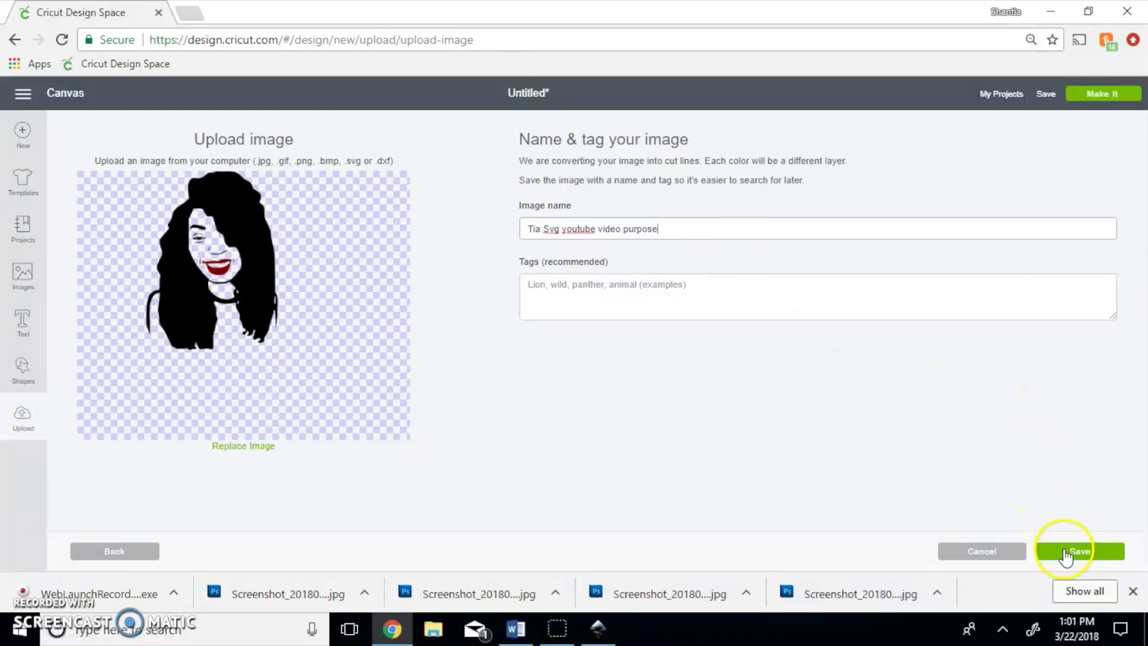
click(1064, 550)
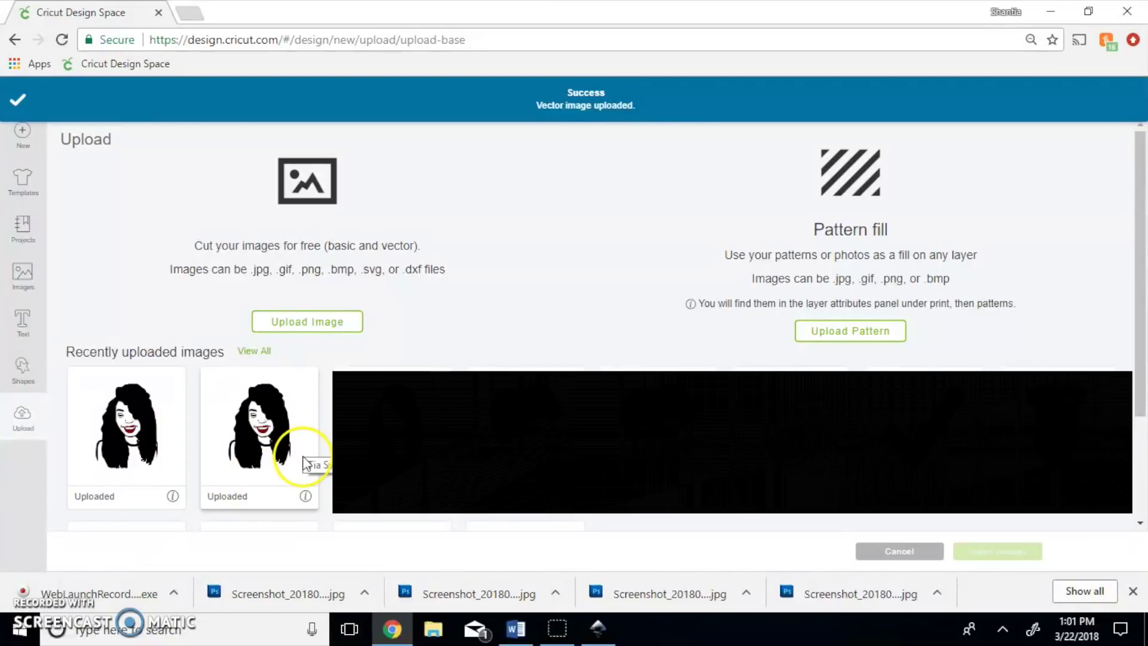
click(137, 461)
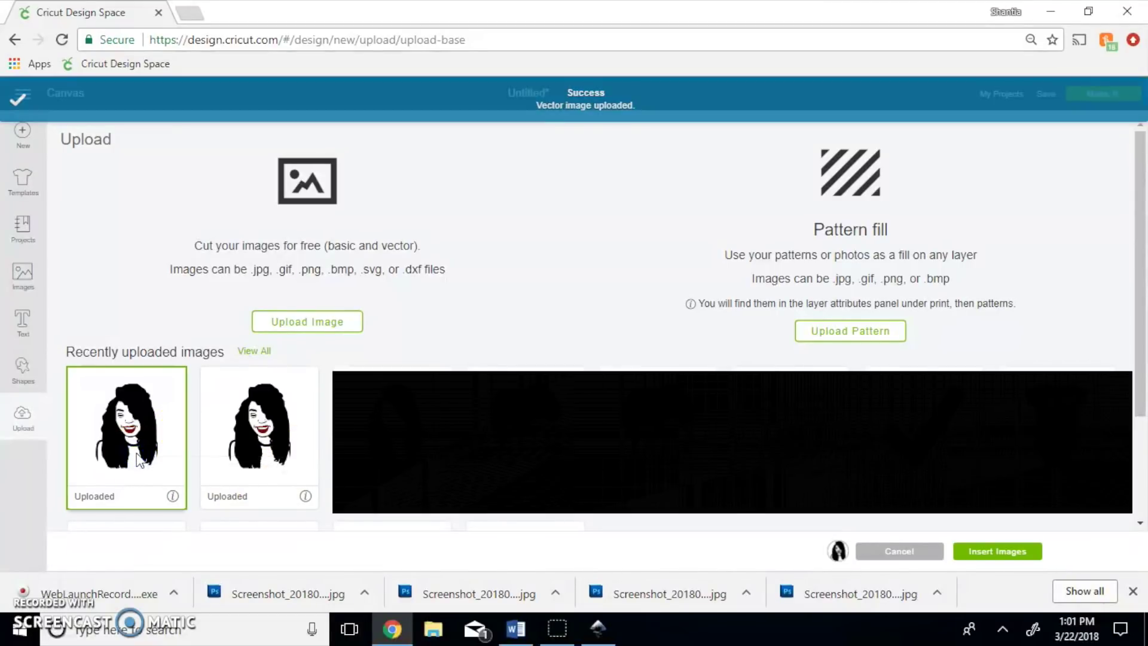
click(1000, 550)
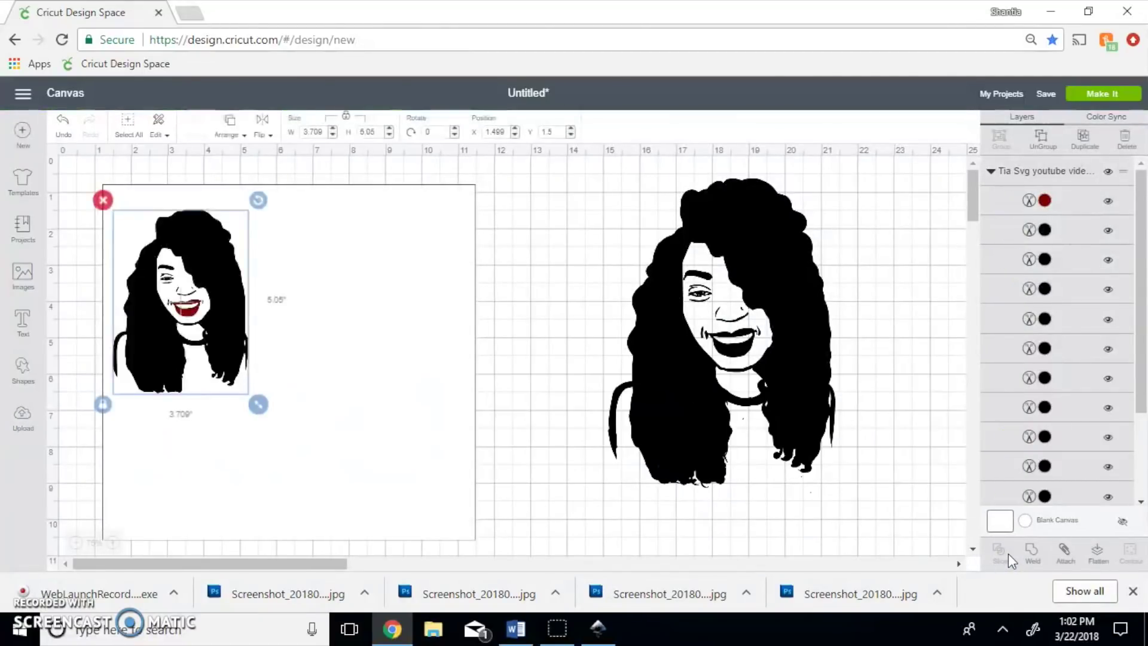
Step: Enlarge the portrait to about 6.076 x 8.273 in and centre it on the white square
click(988, 535)
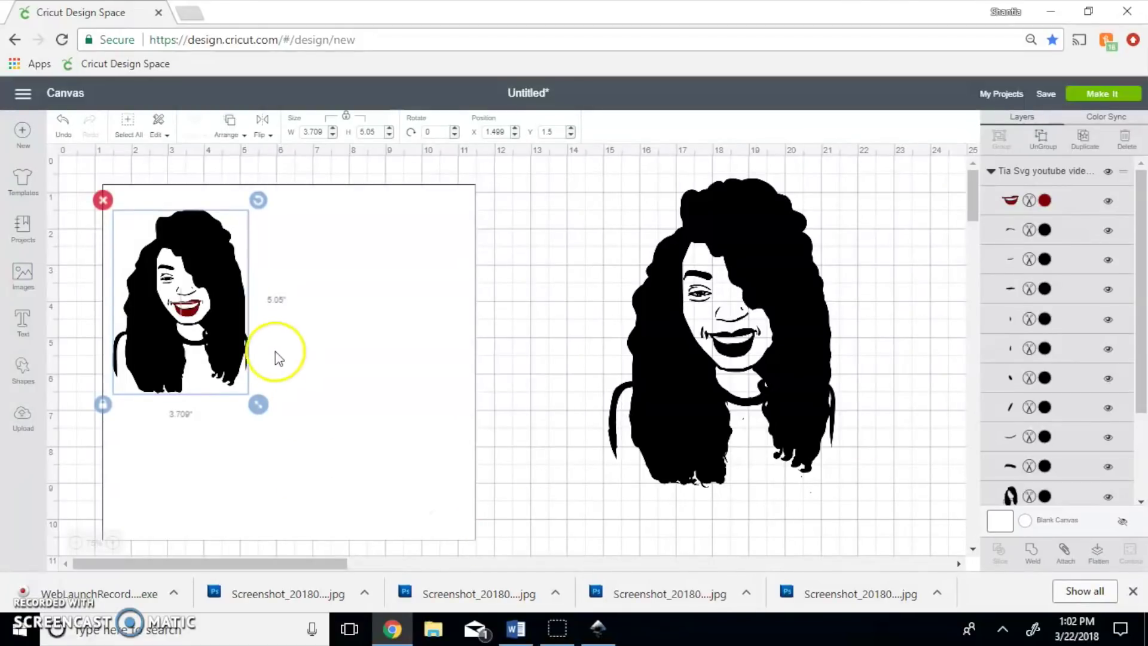
drag(239, 374, 283, 387)
drag(301, 415, 482, 529)
drag(350, 411, 397, 410)
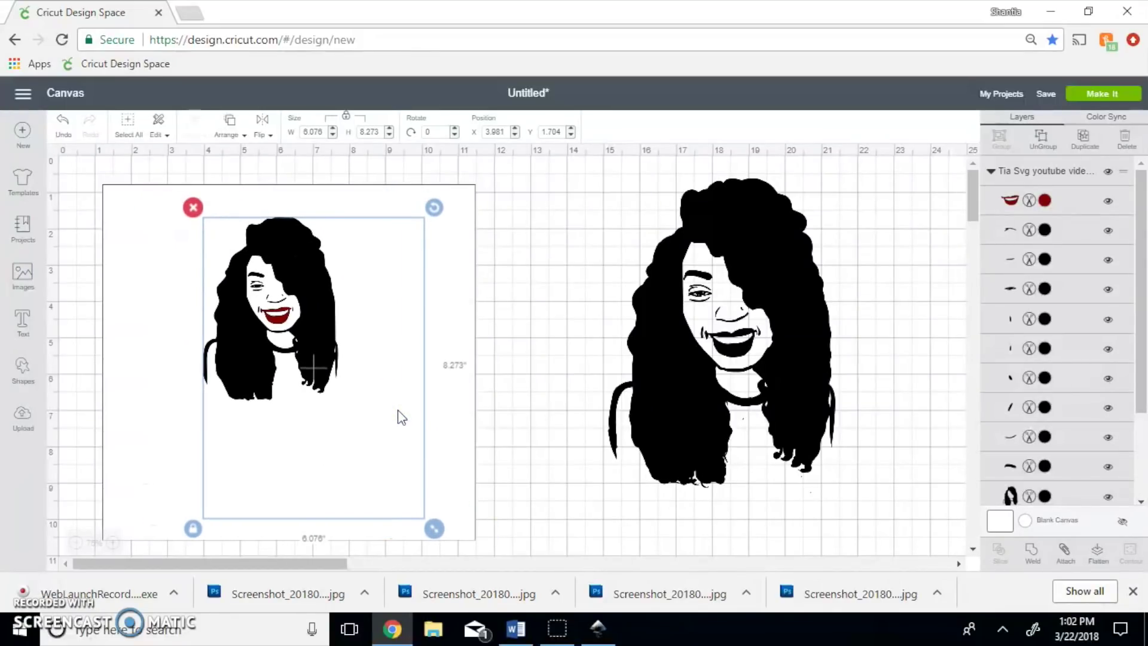
drag(397, 406, 386, 388)
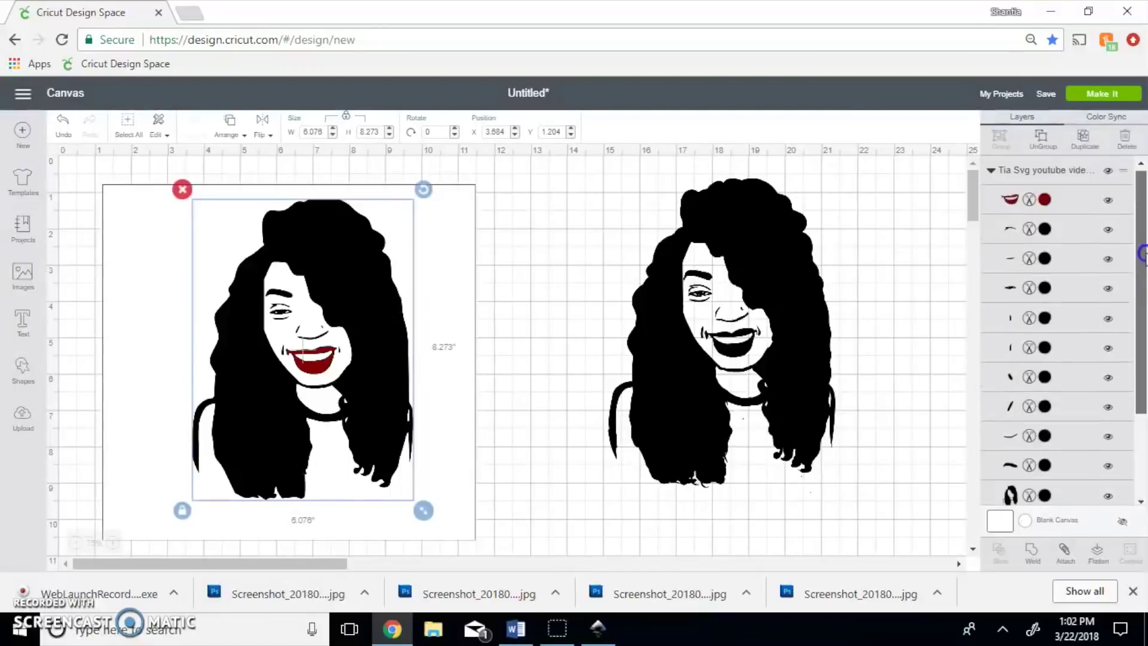
click(1027, 199)
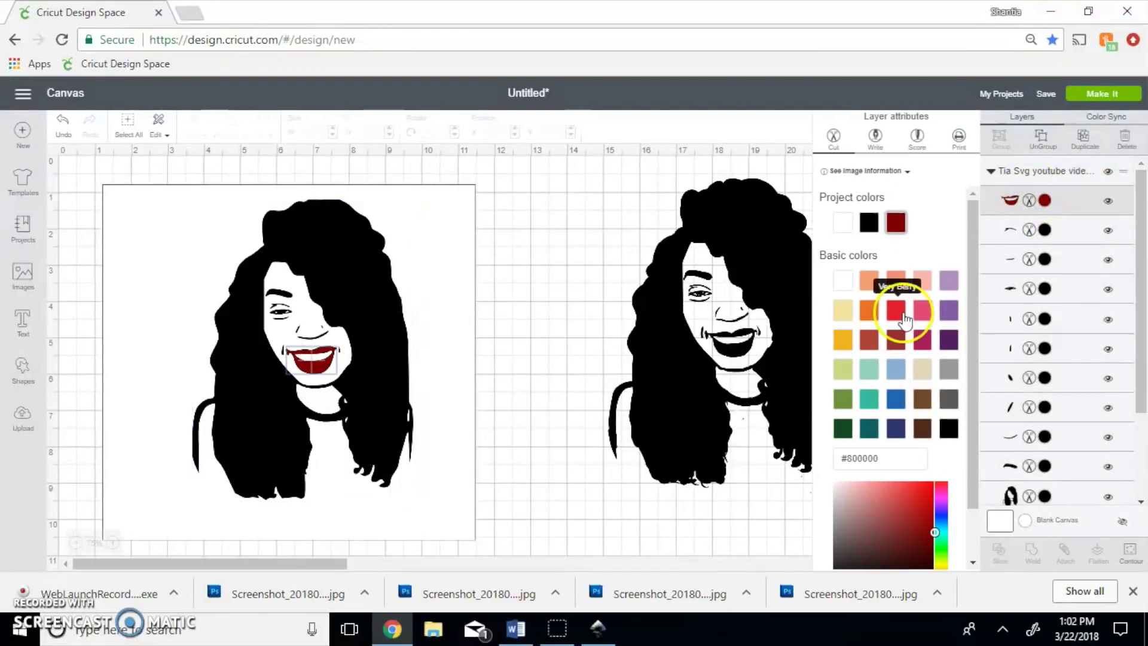
click(903, 317)
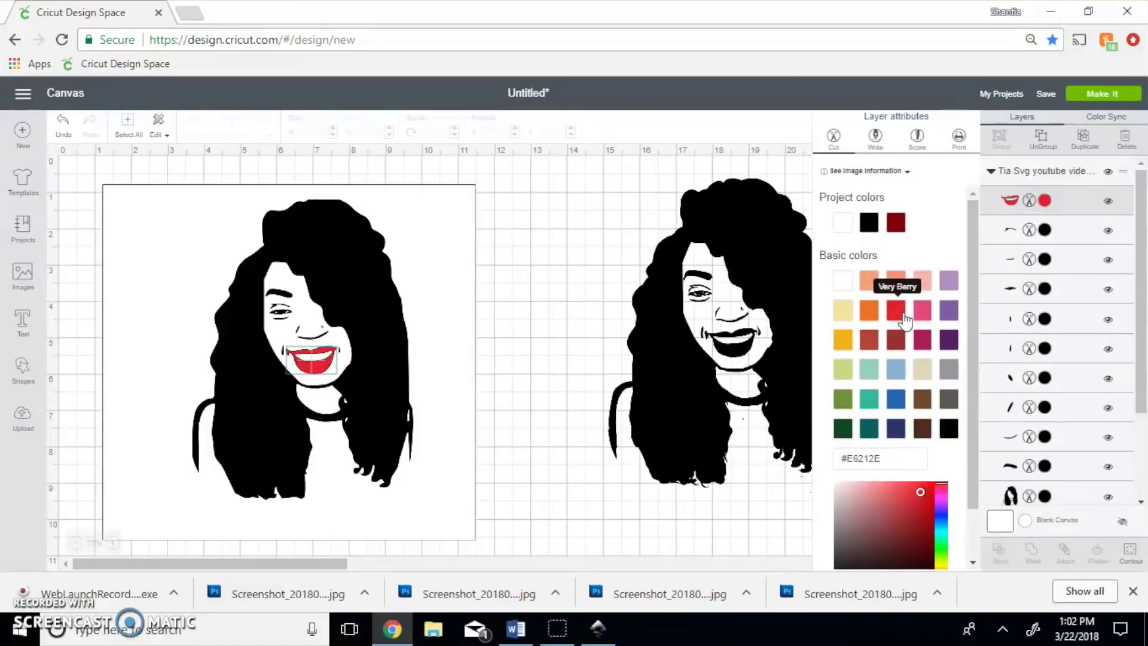
click(897, 223)
click(897, 223)
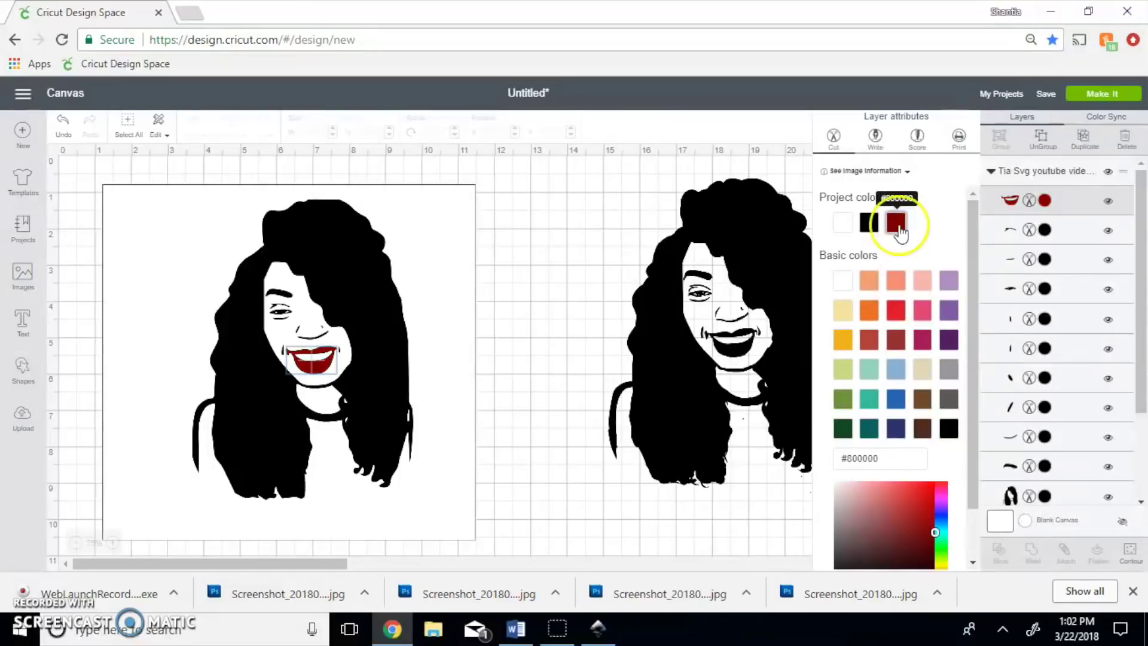
click(569, 415)
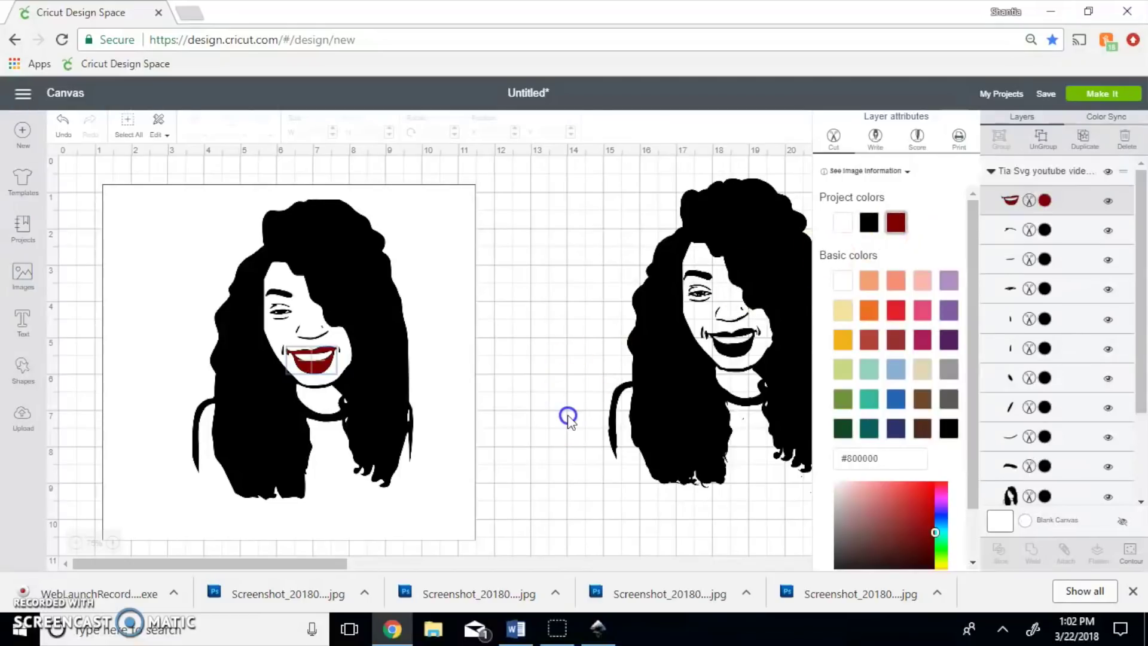
Step: Select the ten black layers from eyebrow to hair, skipping the lips, and weld them
click(1056, 228)
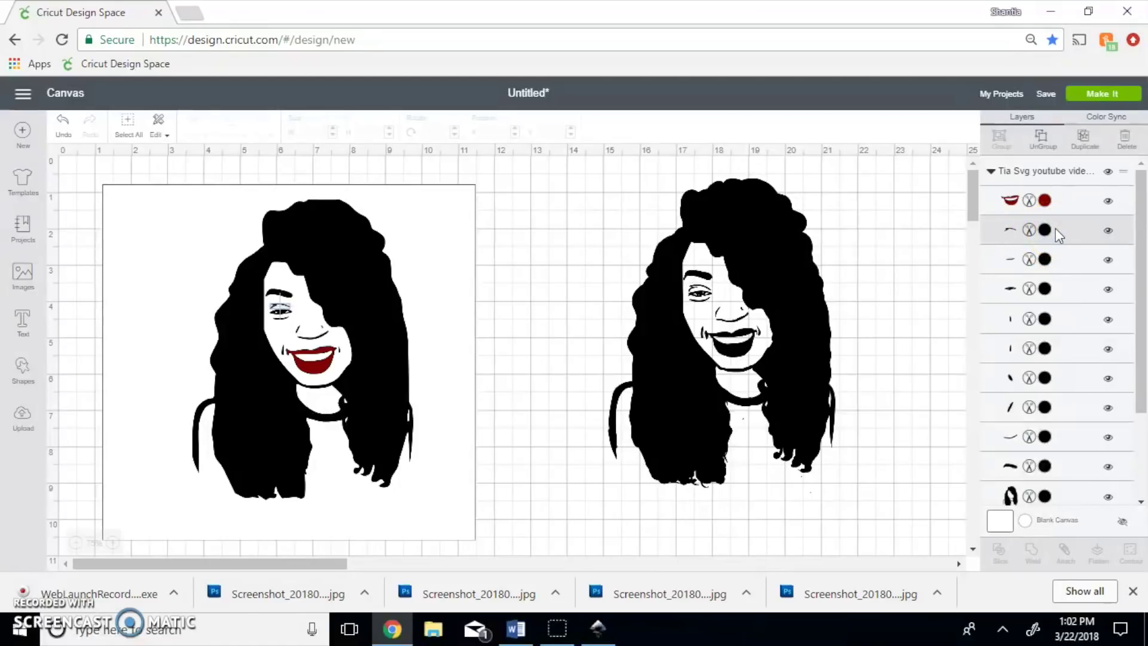
shift+click(1058, 251)
shift+click(1062, 275)
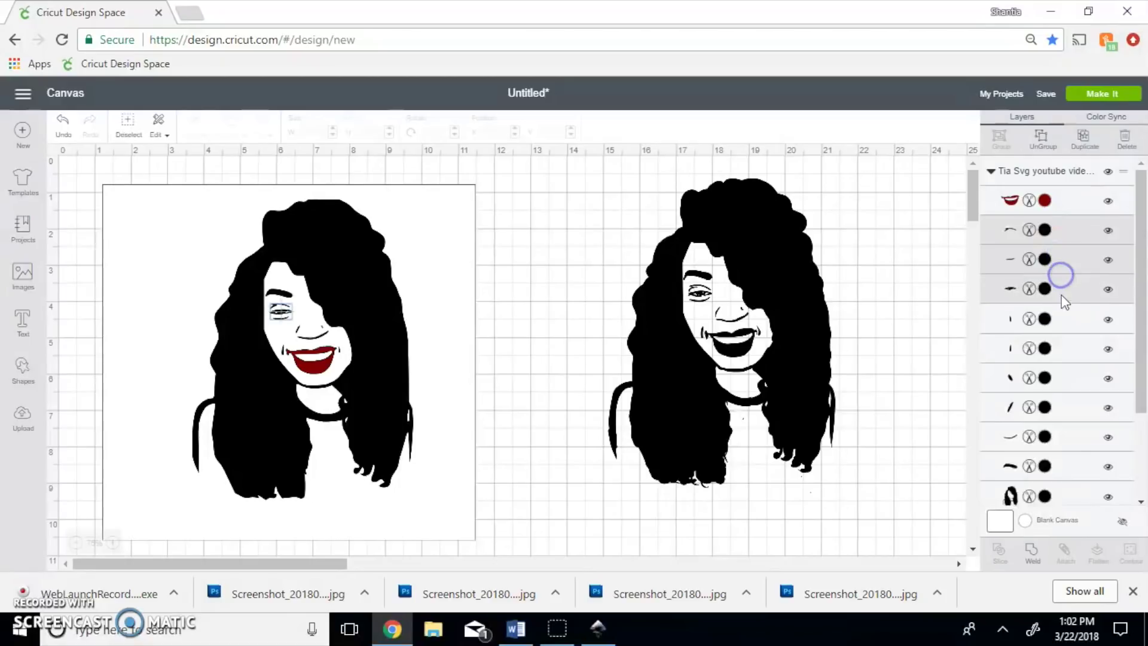
shift+click(1062, 318)
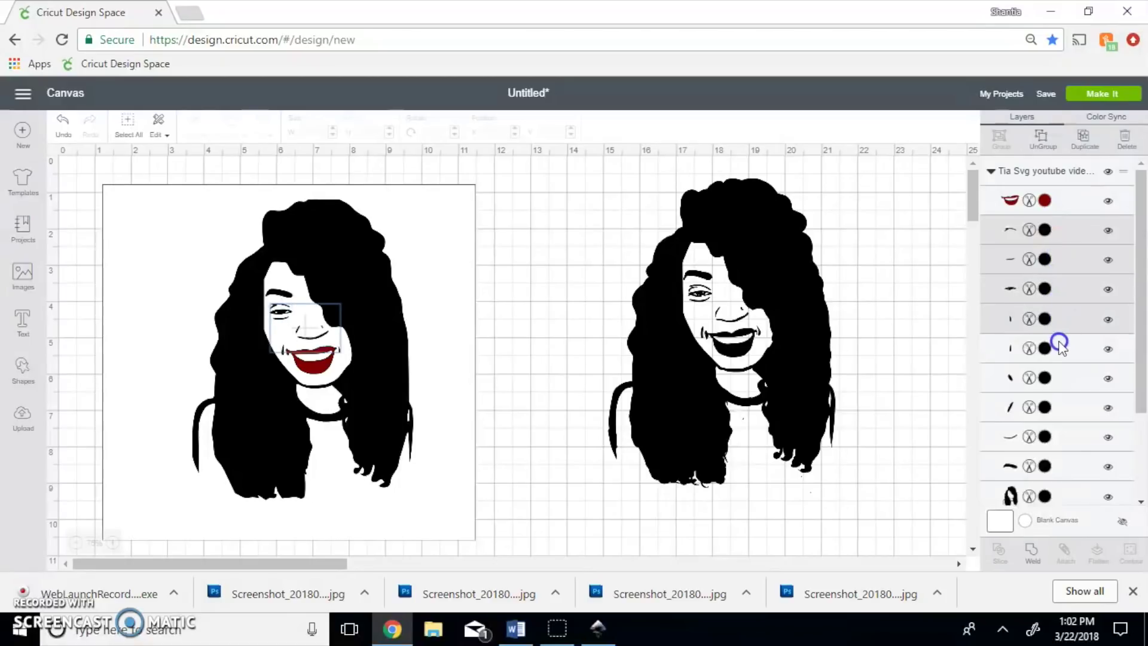
shift+click(1059, 345)
shift+click(1057, 377)
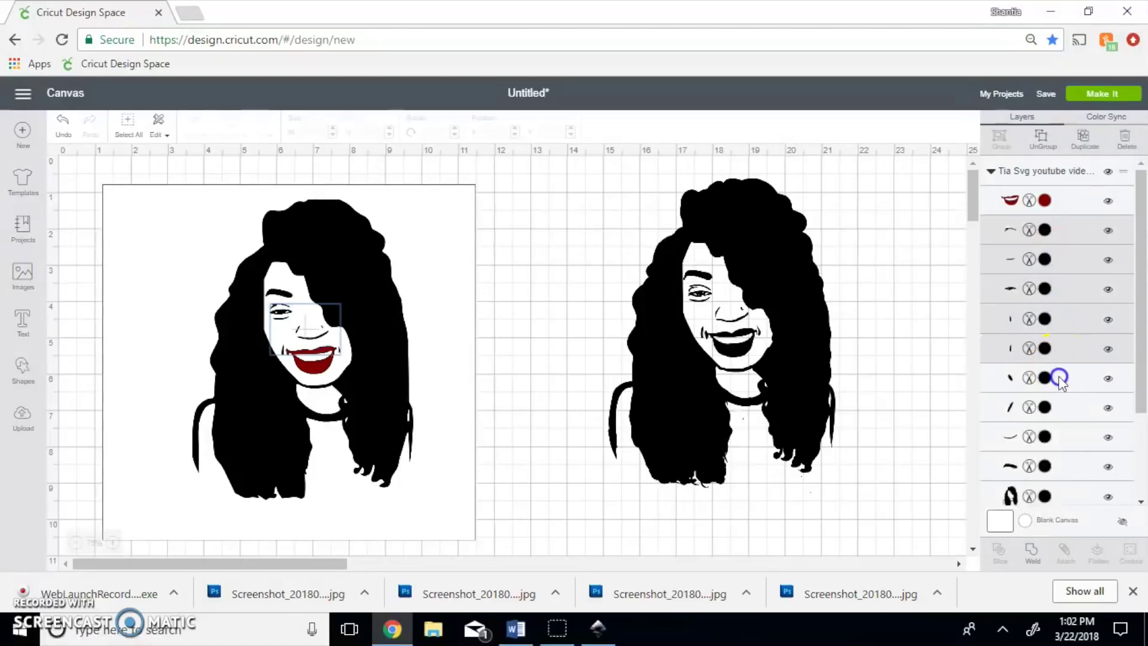
shift+click(1062, 406)
shift+click(1058, 431)
shift+click(1059, 468)
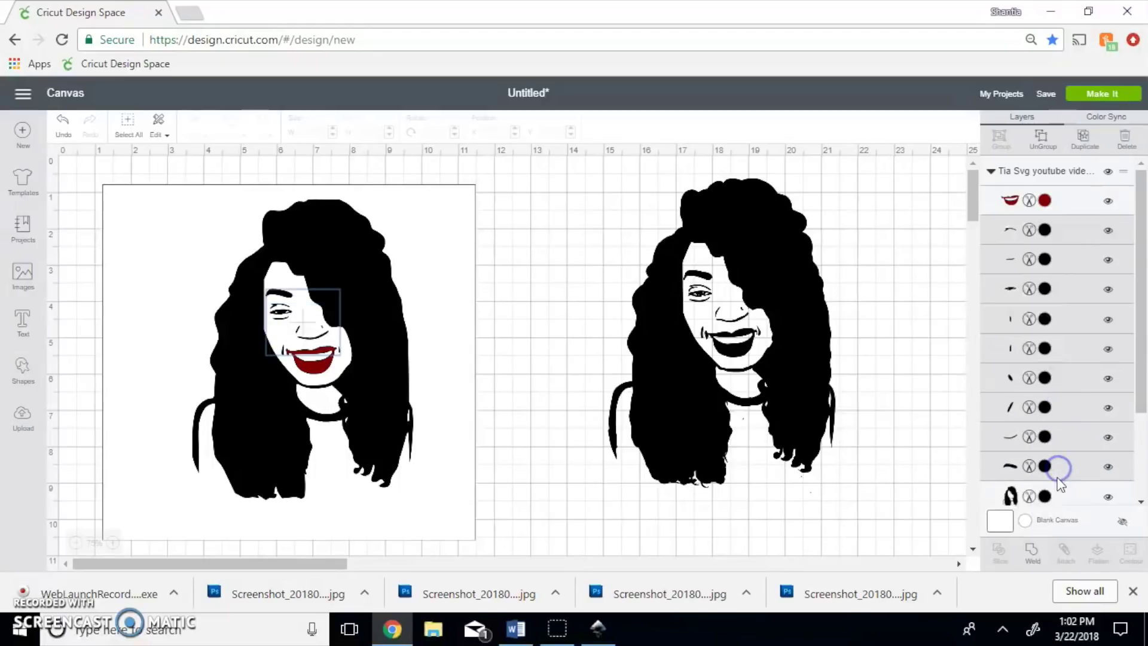
shift+click(1052, 497)
mouse_move(1136, 379)
mouse_down()
mouse_move(1136, 410)
mouse_move(1137, 357)
mouse_up()
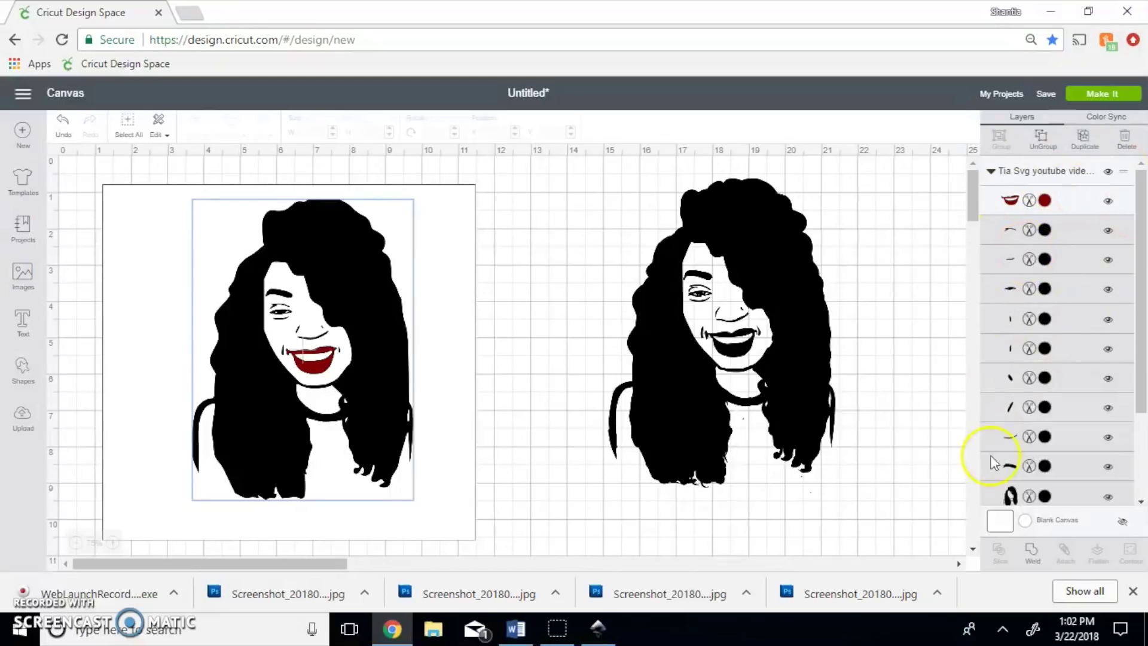
click(1029, 551)
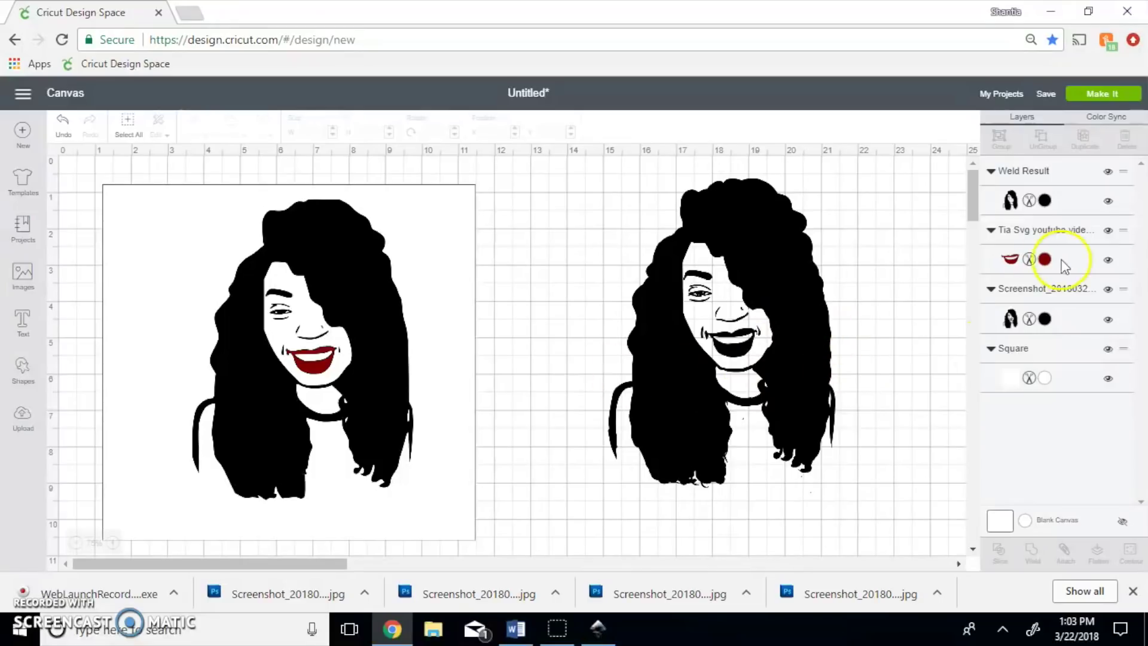
Step: Try Cocoa and Blueberry on the lips, keep #800000, then send the right portrait to Make It
click(1031, 257)
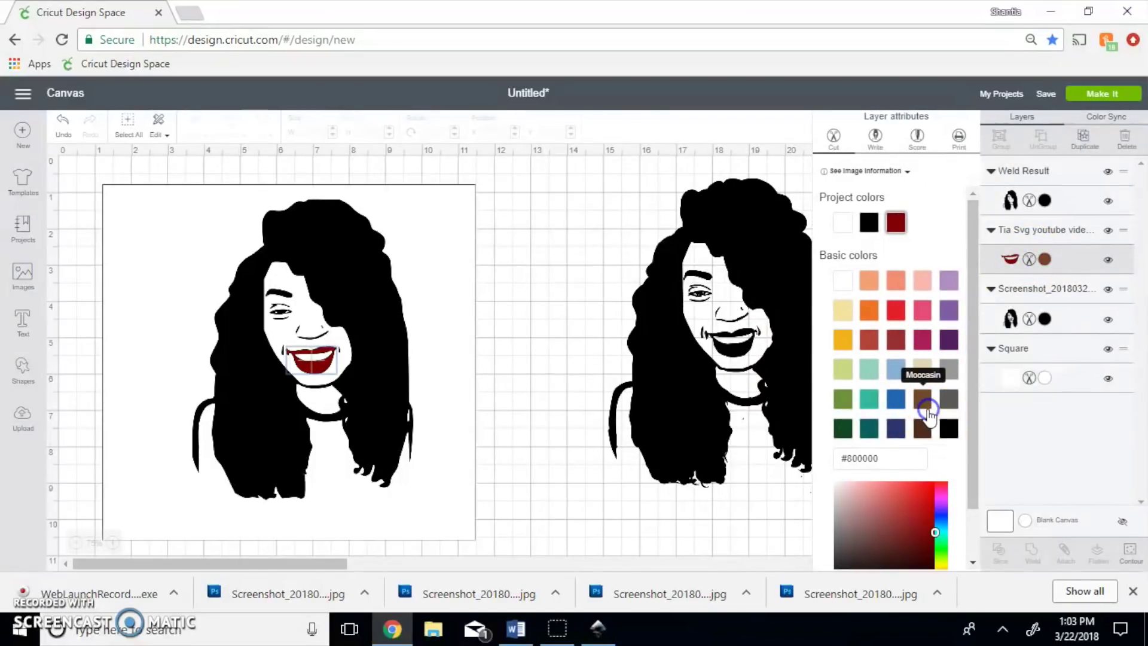
click(923, 430)
click(916, 428)
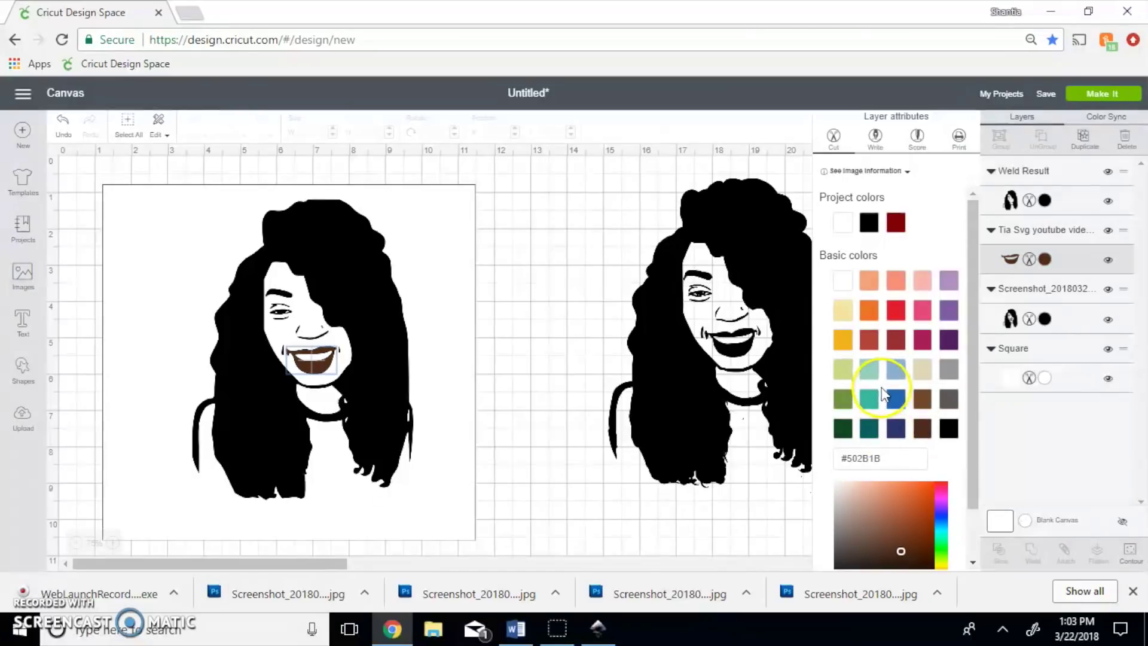
click(895, 407)
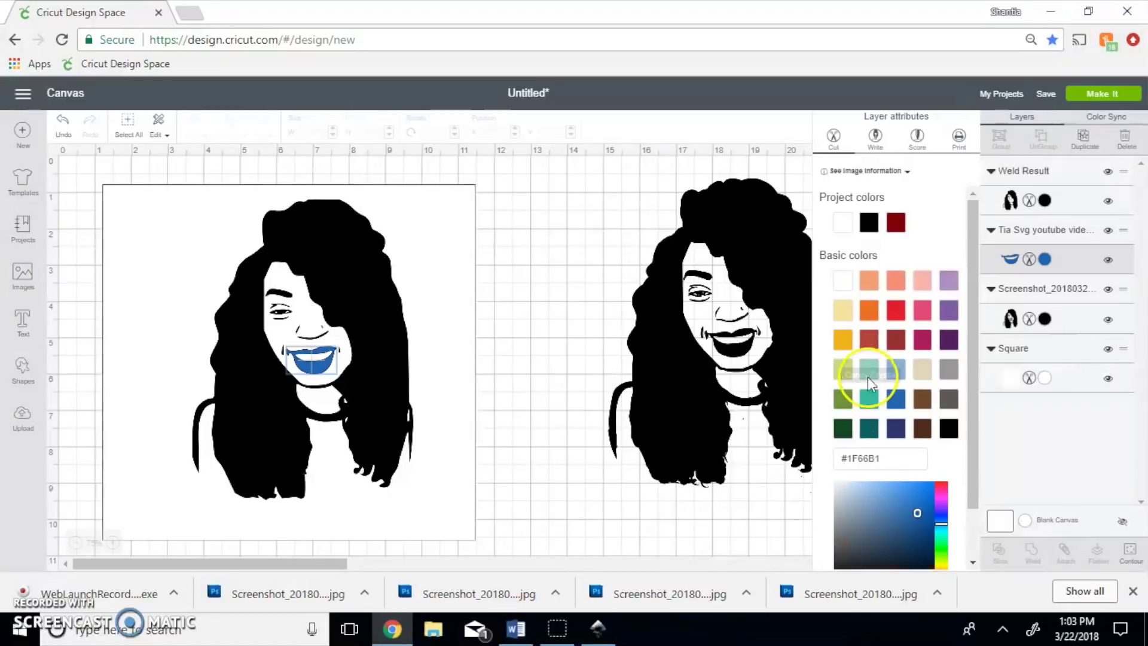
click(896, 224)
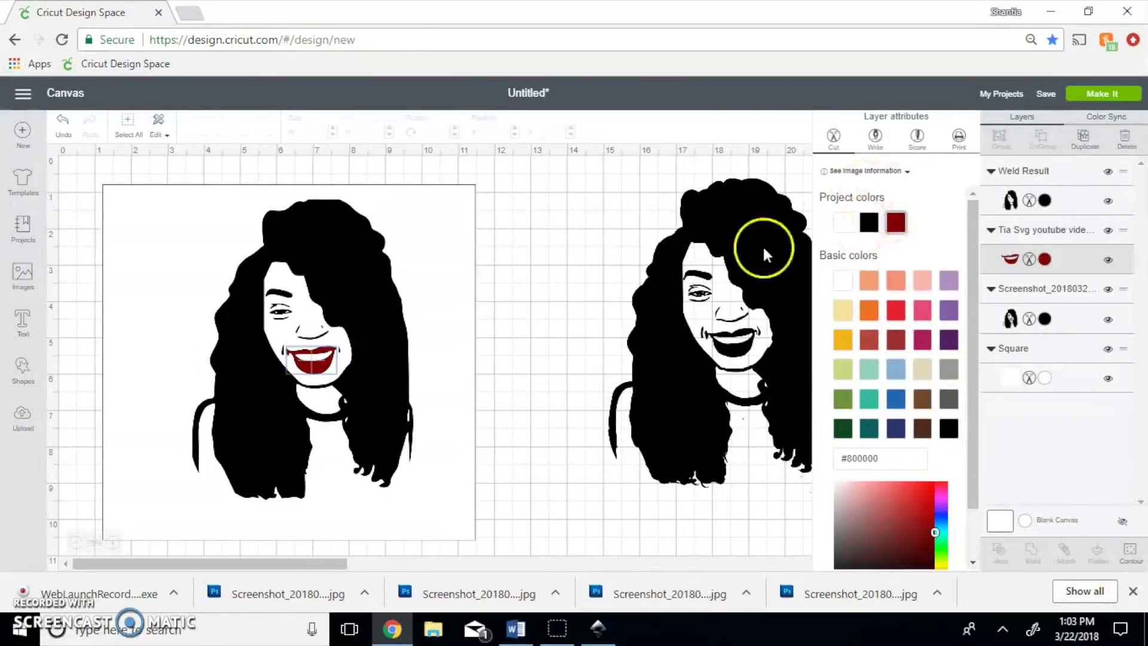
click(626, 243)
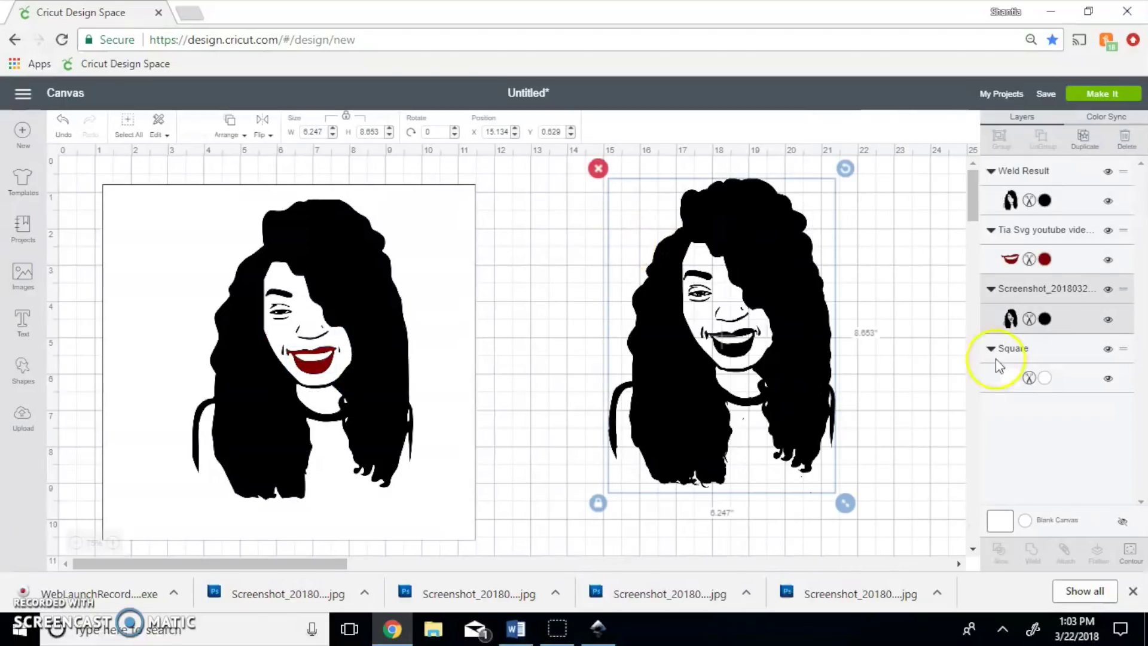
click(1117, 95)
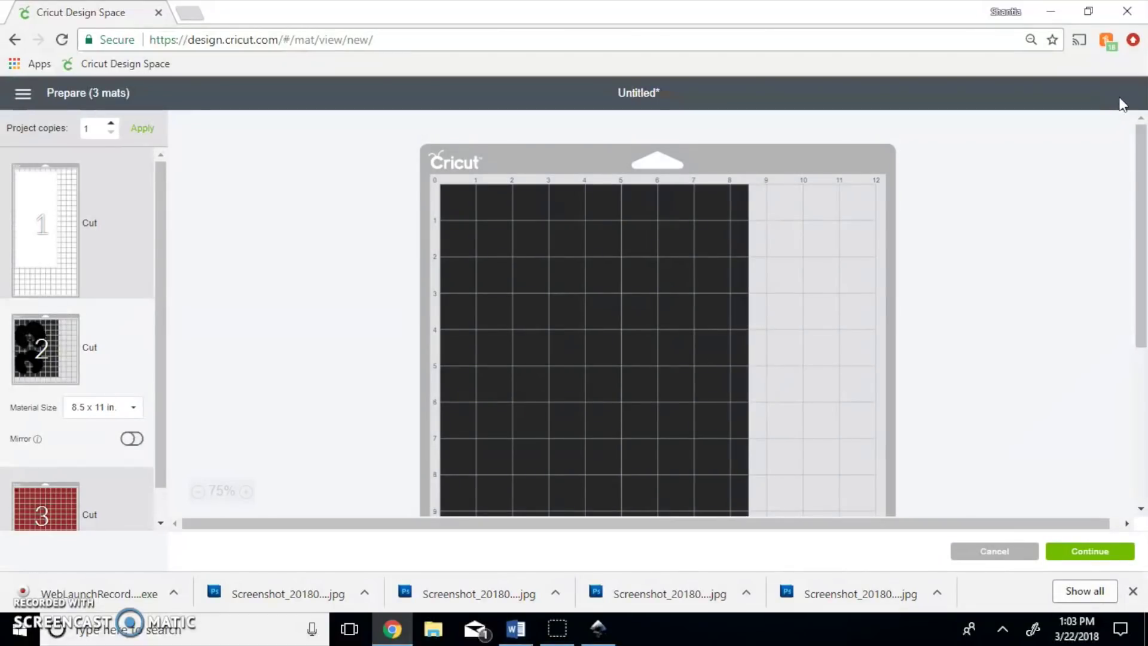
Step: Move the welded black portrait to the top-left corner of mat 2's 8.5 x 11 in sheet
mouse_move(1141, 181)
mouse_down()
mouse_move(1142, 375)
mouse_move(1143, 192)
mouse_up()
click(612, 297)
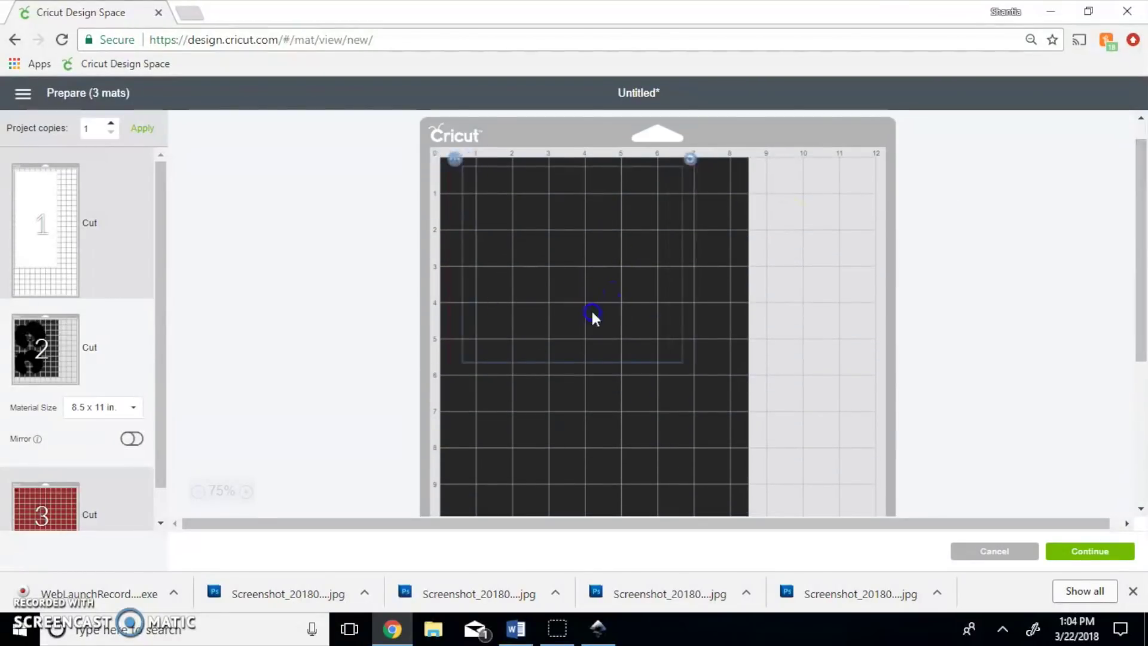
drag(592, 315, 514, 504)
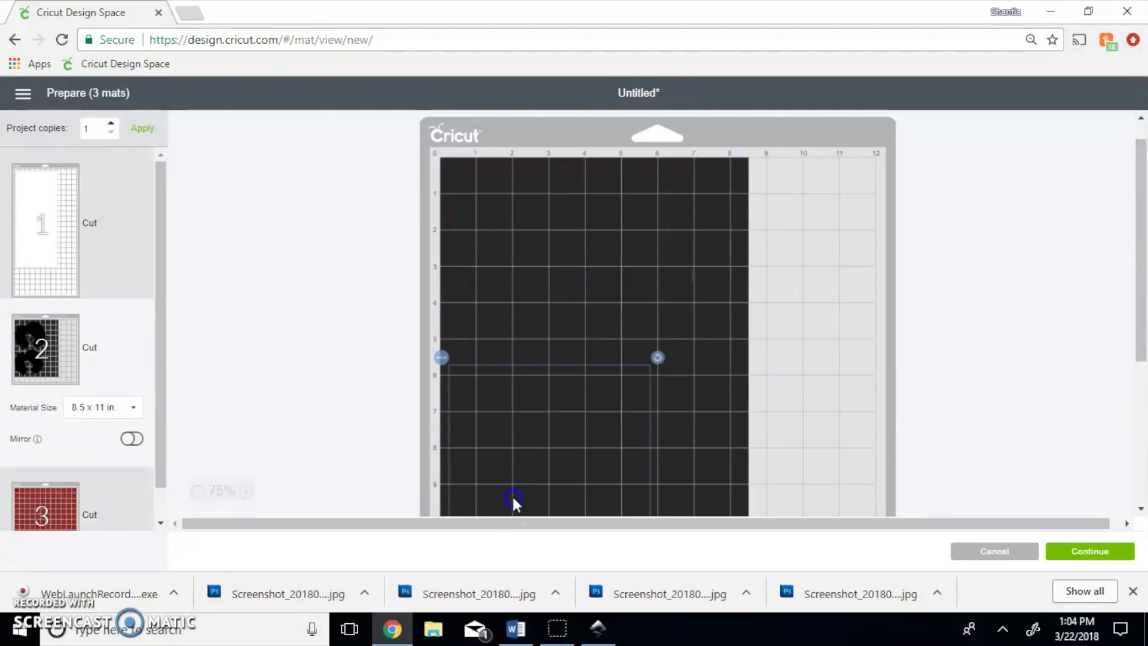
click(702, 275)
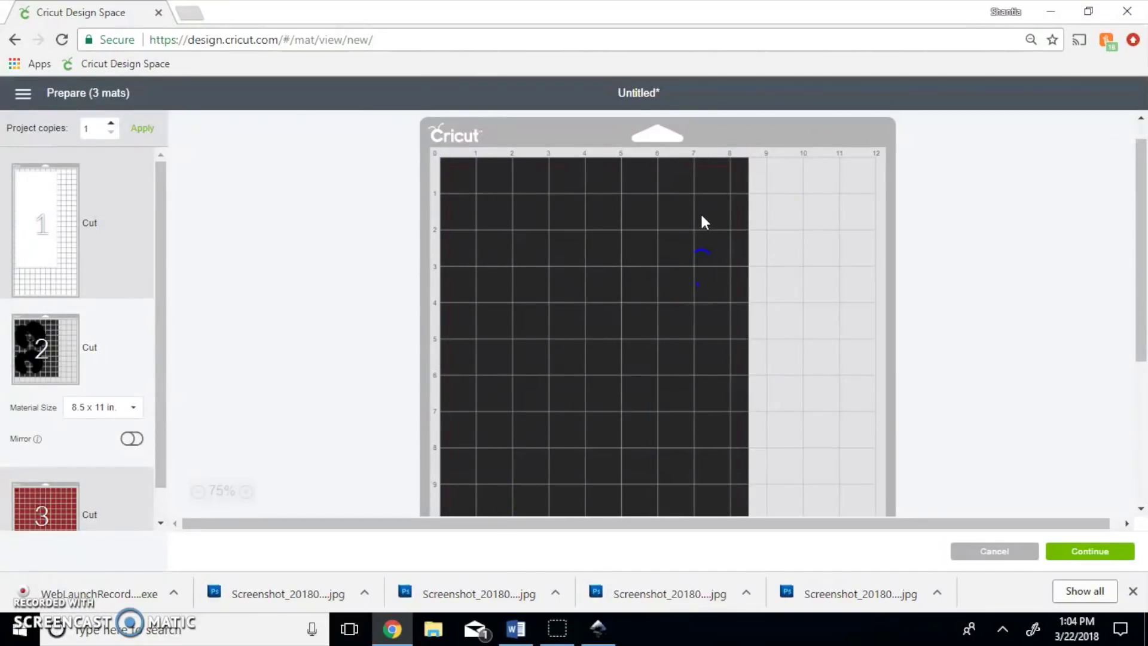
mouse_move(576, 238)
mouse_down()
mouse_move(594, 236)
mouse_move(557, 236)
mouse_up()
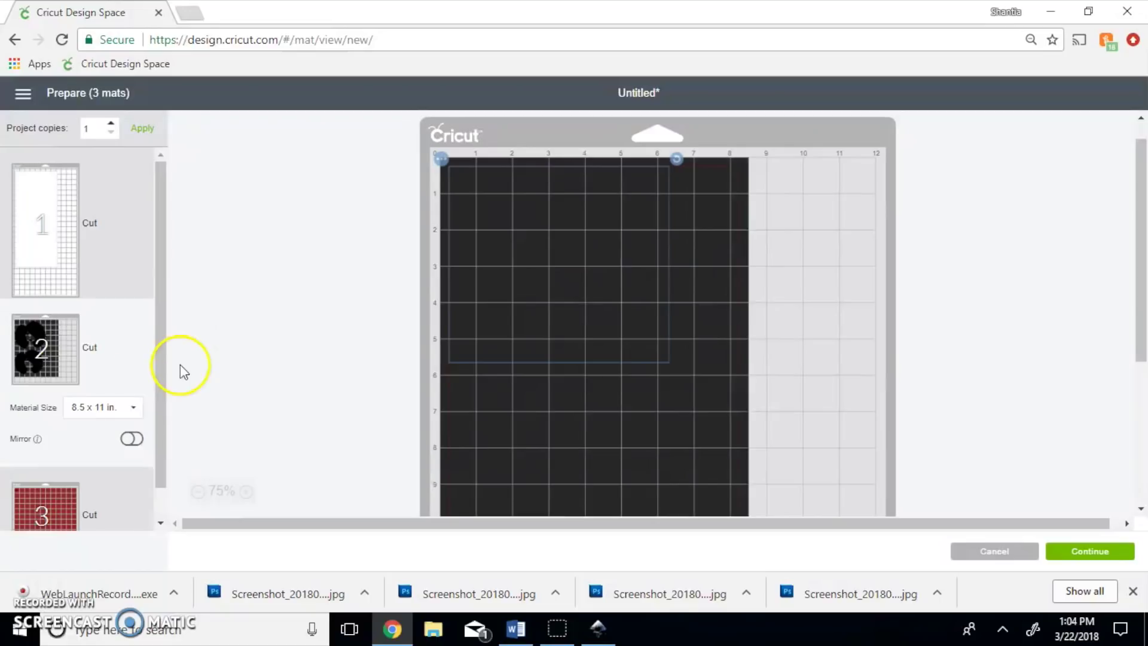
scroll(293, 323, down, 3)
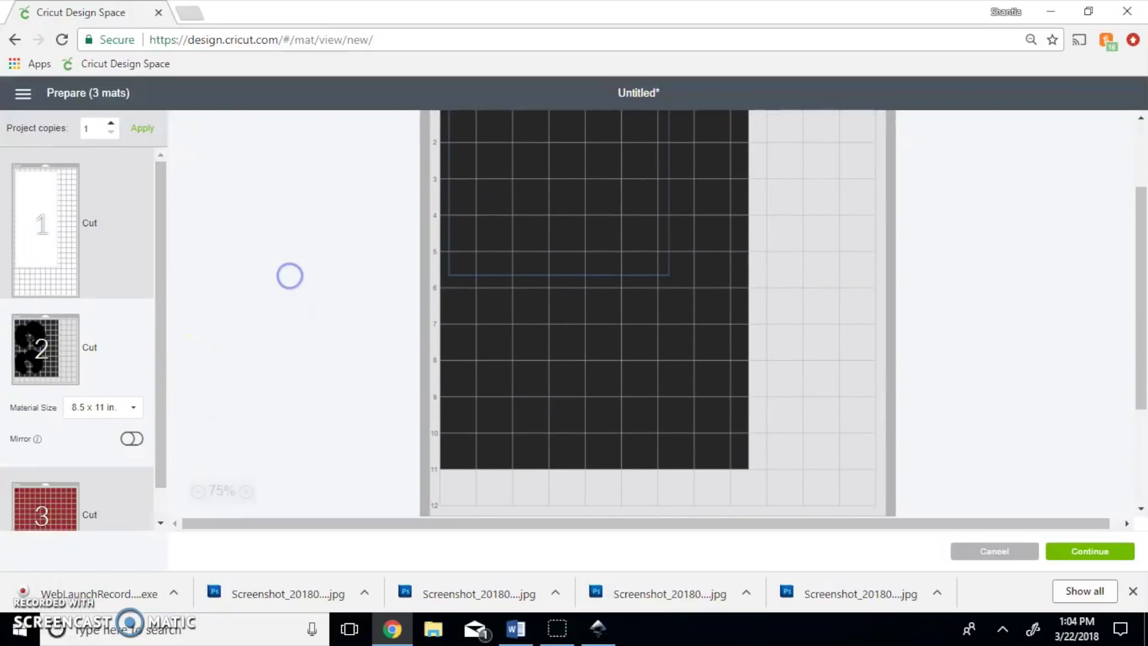
scroll(134, 269, down, 1)
ctrl+scroll(151, 226, up, 5)
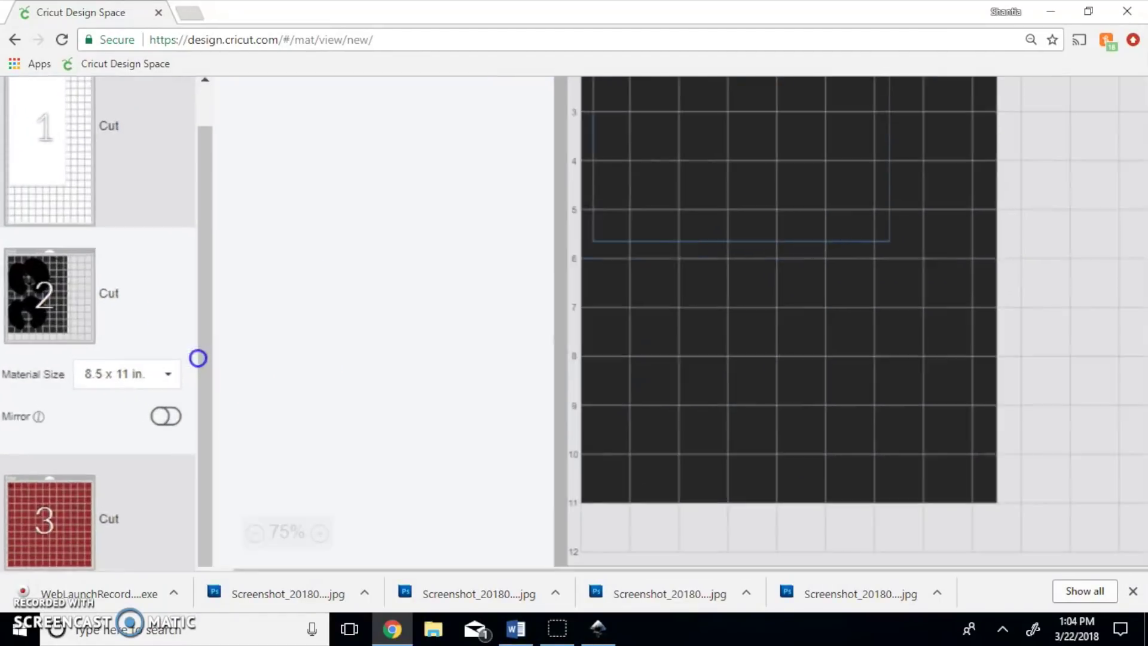
ctrl+scroll(364, 385, up, 2)
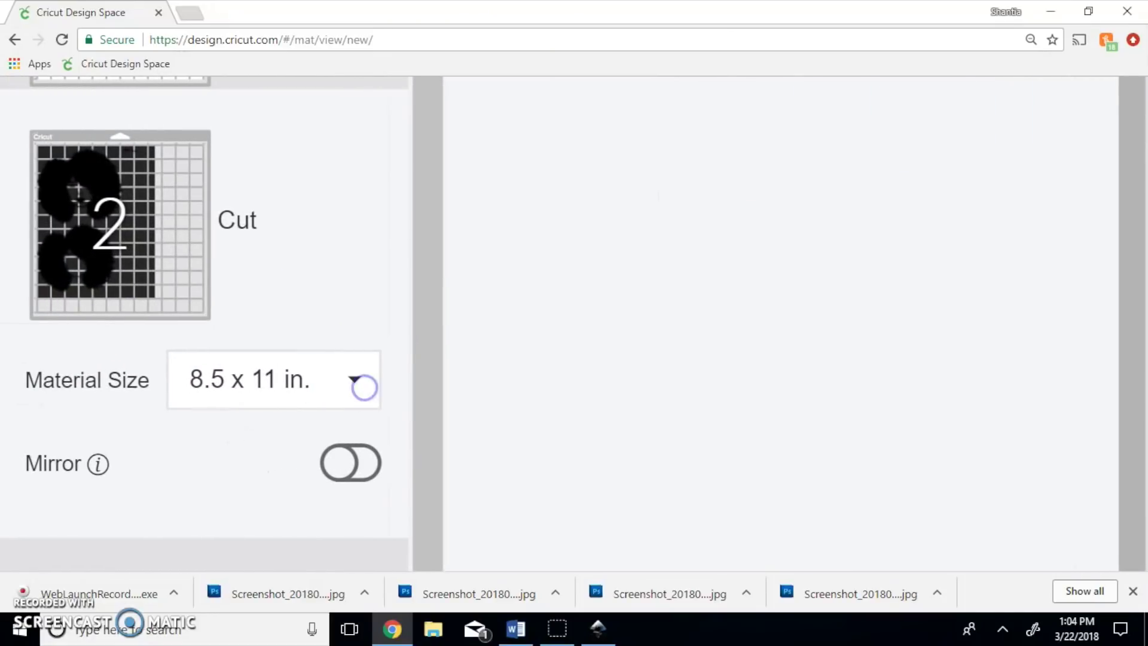
scroll(461, 333, up, 3)
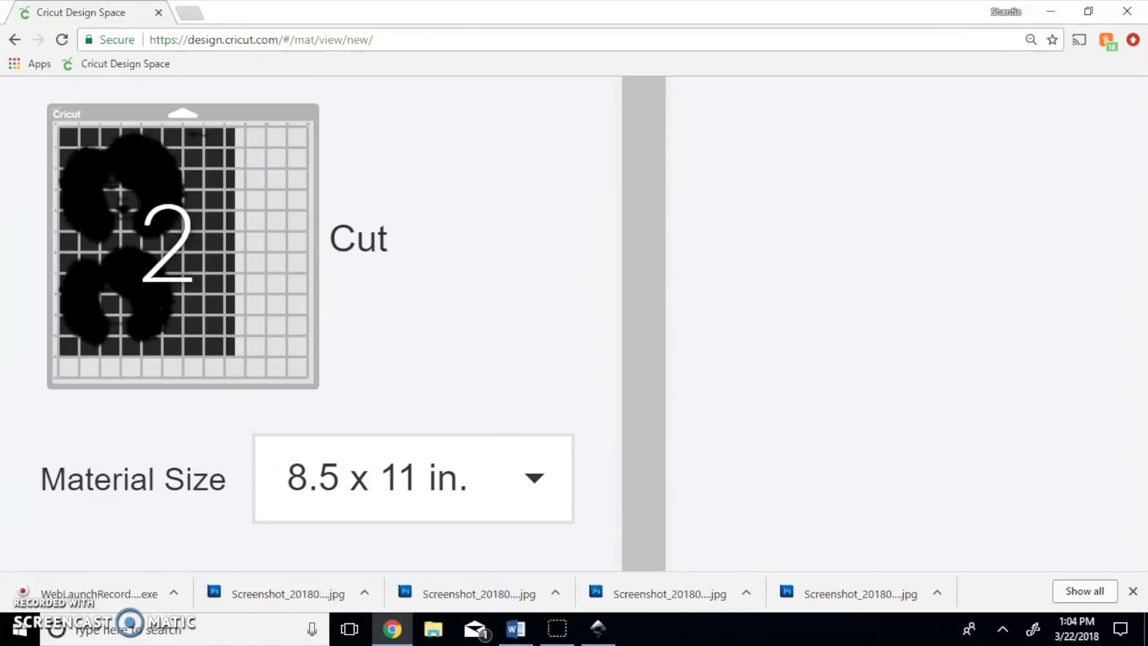
scroll(343, 190, down, 6)
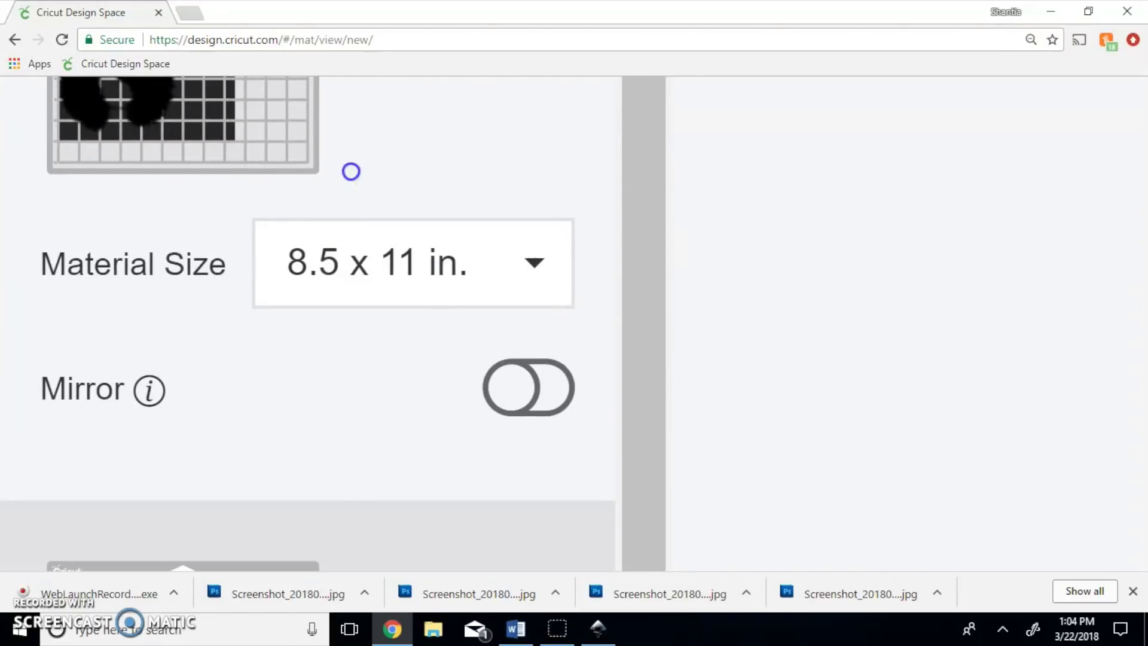
scroll(351, 171, down, 3)
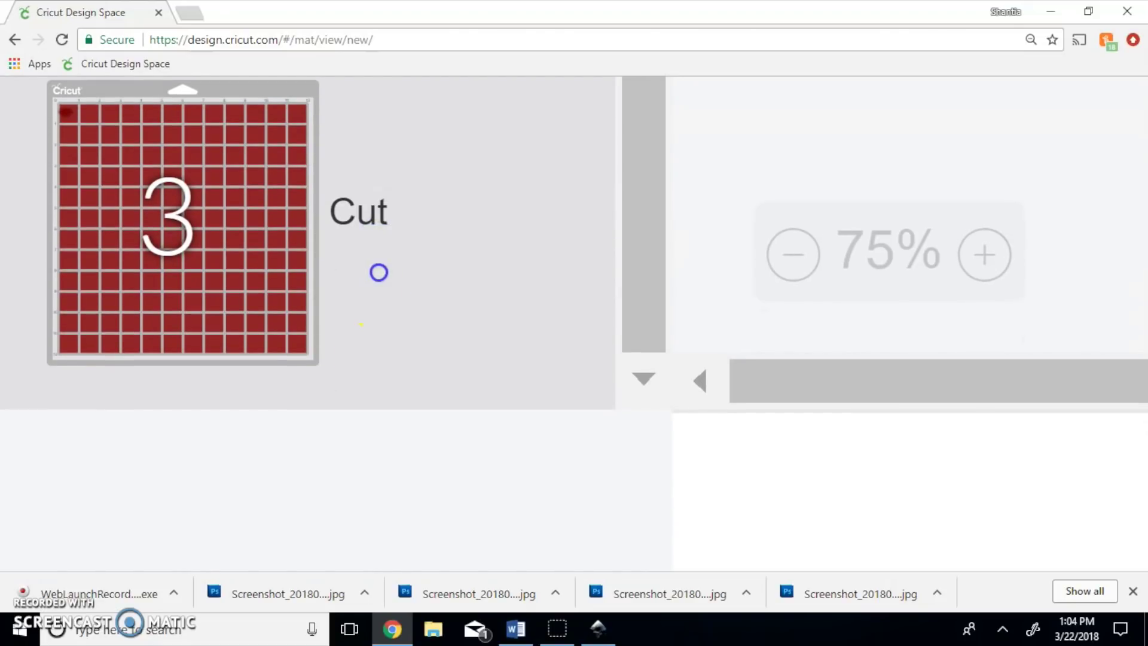
scroll(361, 346, up, 3)
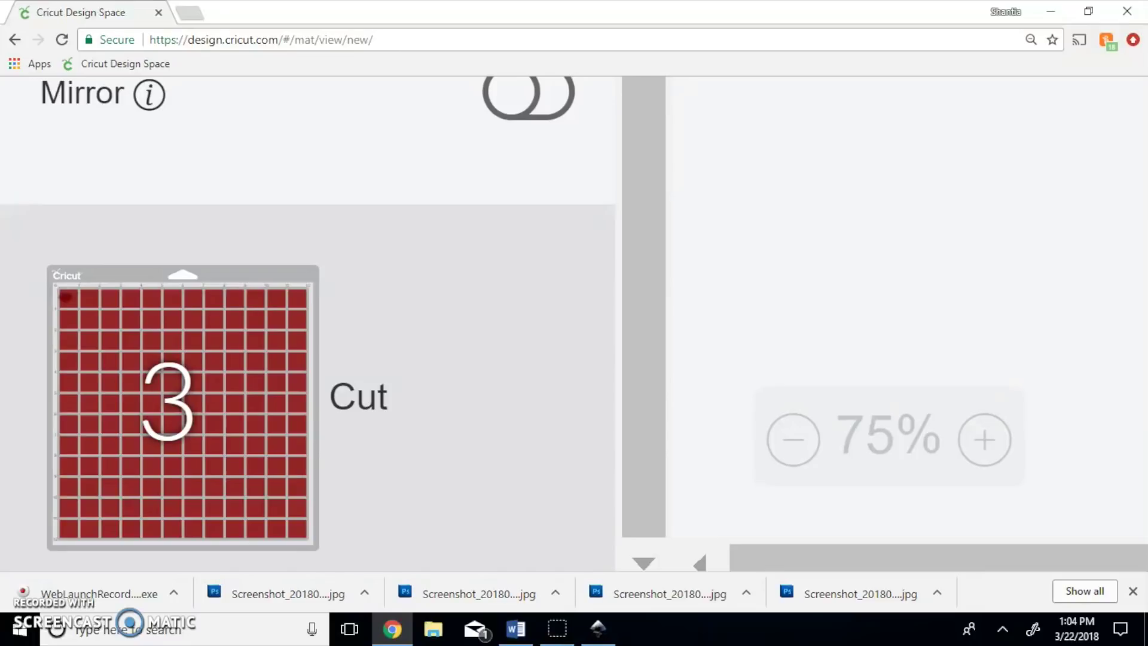
scroll(326, 425, up, 9)
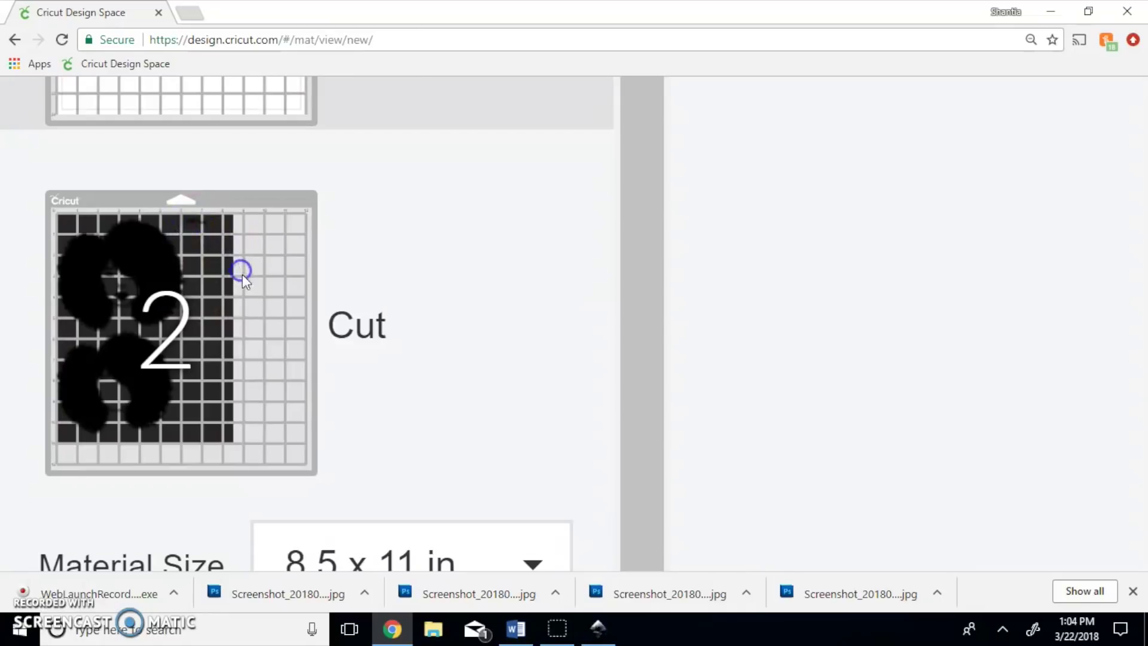
key(ctrl+minus)
key(ctrl+minus)
key(ctrl+minus)
key(ctrl+minus)
key(ctrl+minus)
key(ctrl+minus)
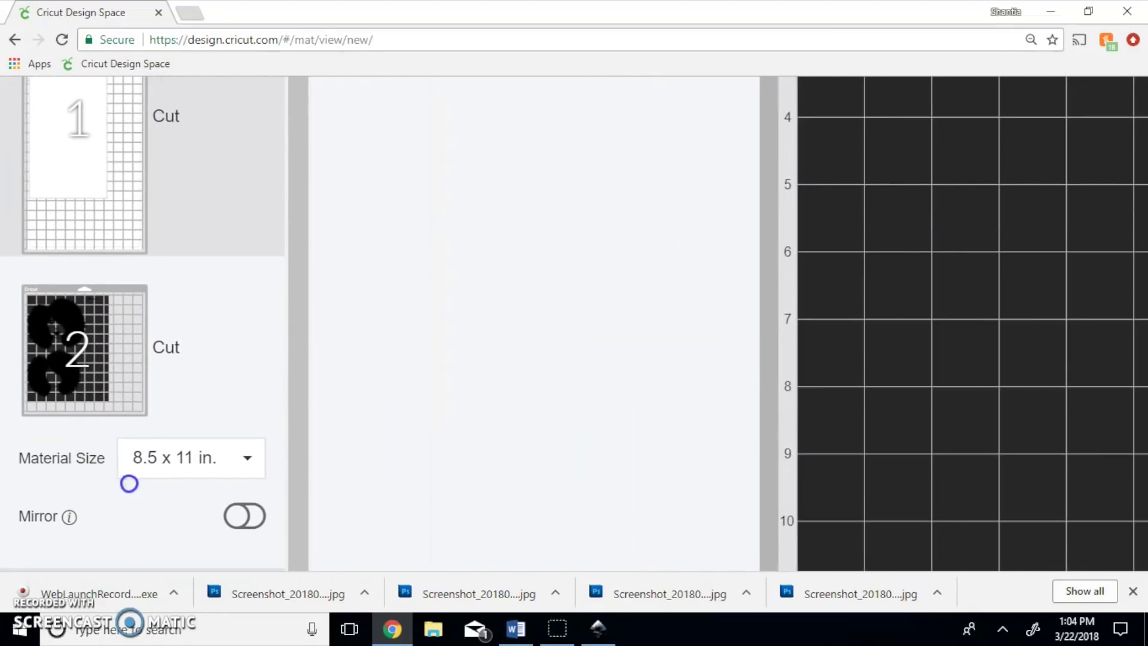
Step: Zoom the browser out to fit all three mats, select the mat 2 design, and go back to the canvas
key(ctrl+minus)
key(ctrl+minus)
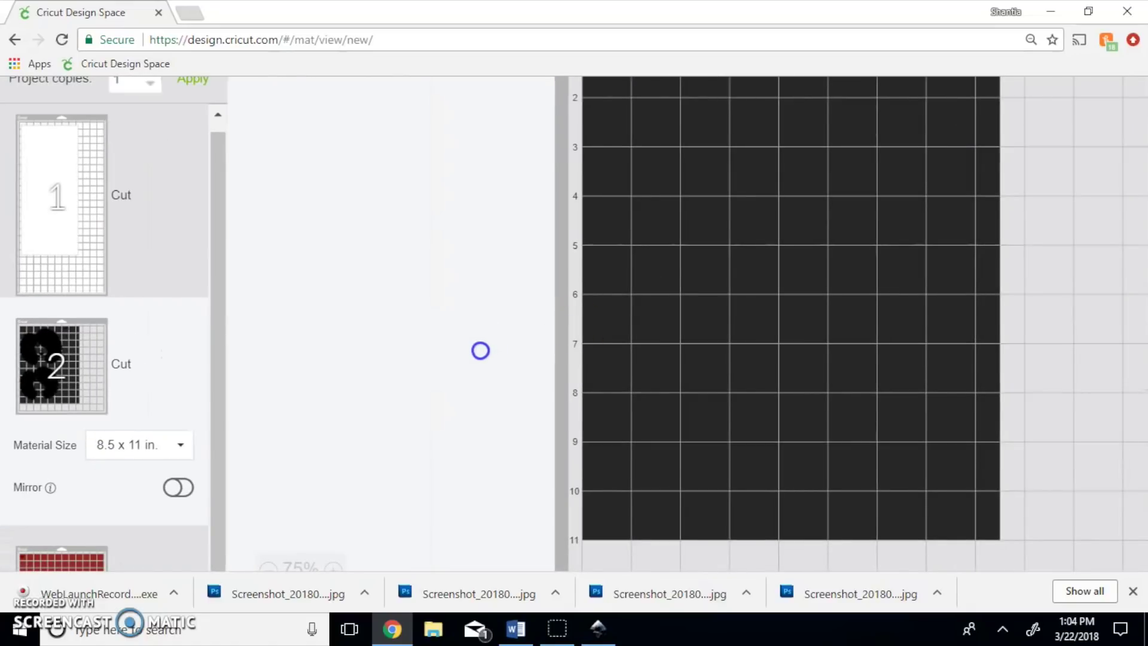
key(ctrl+minus)
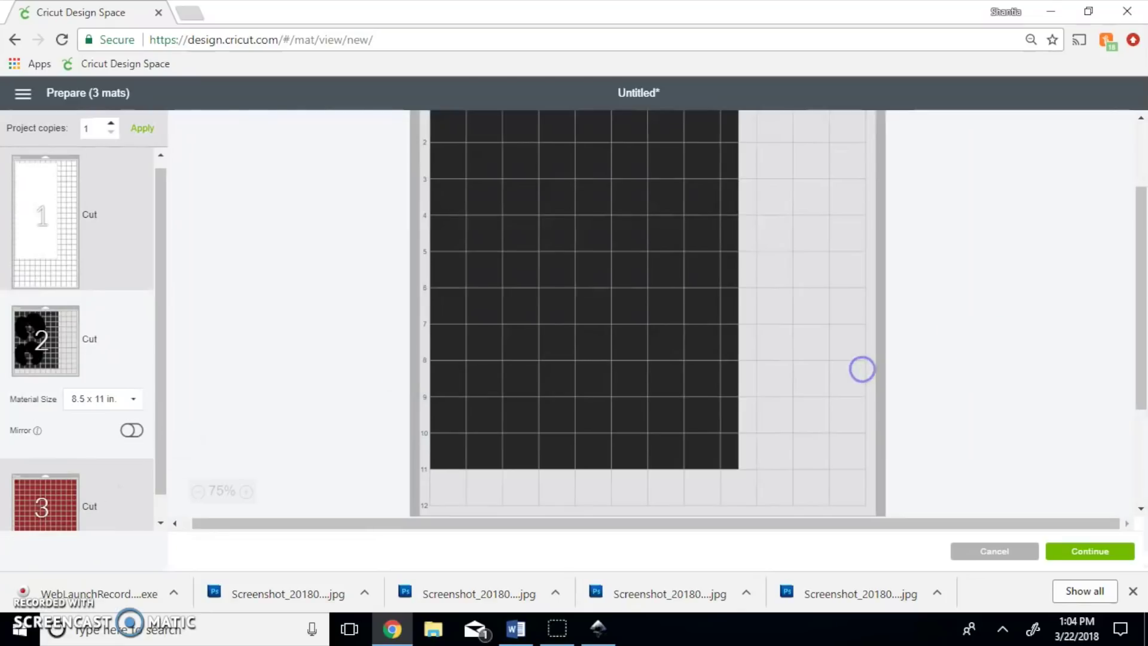
scroll(177, 448, up, 1)
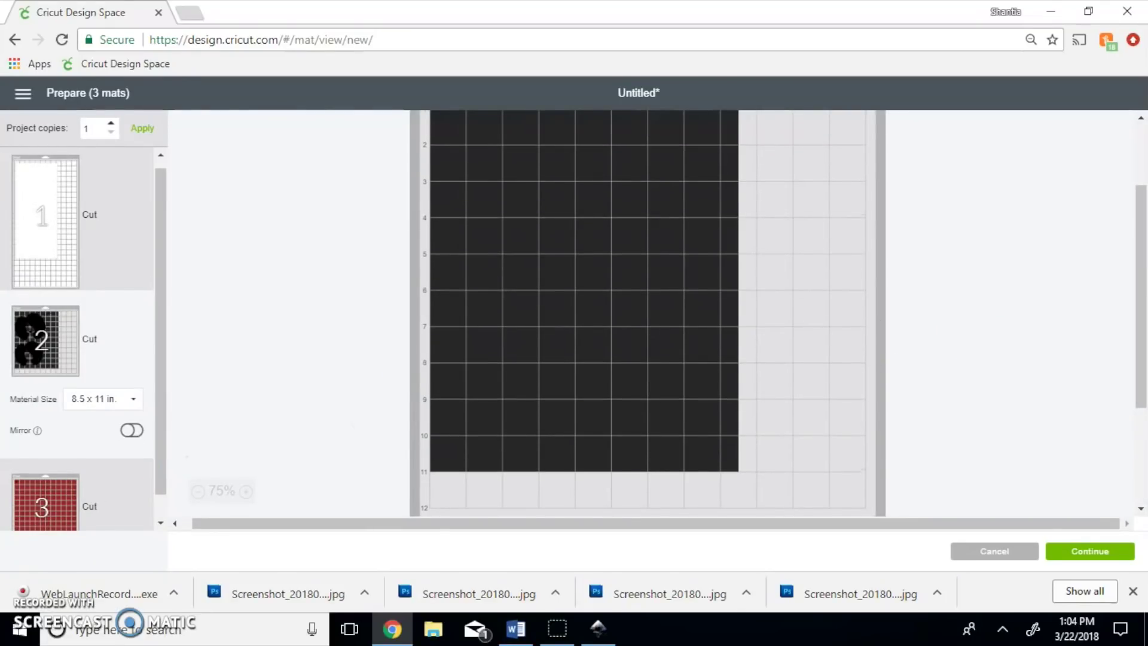
scroll(925, 379, up, 3)
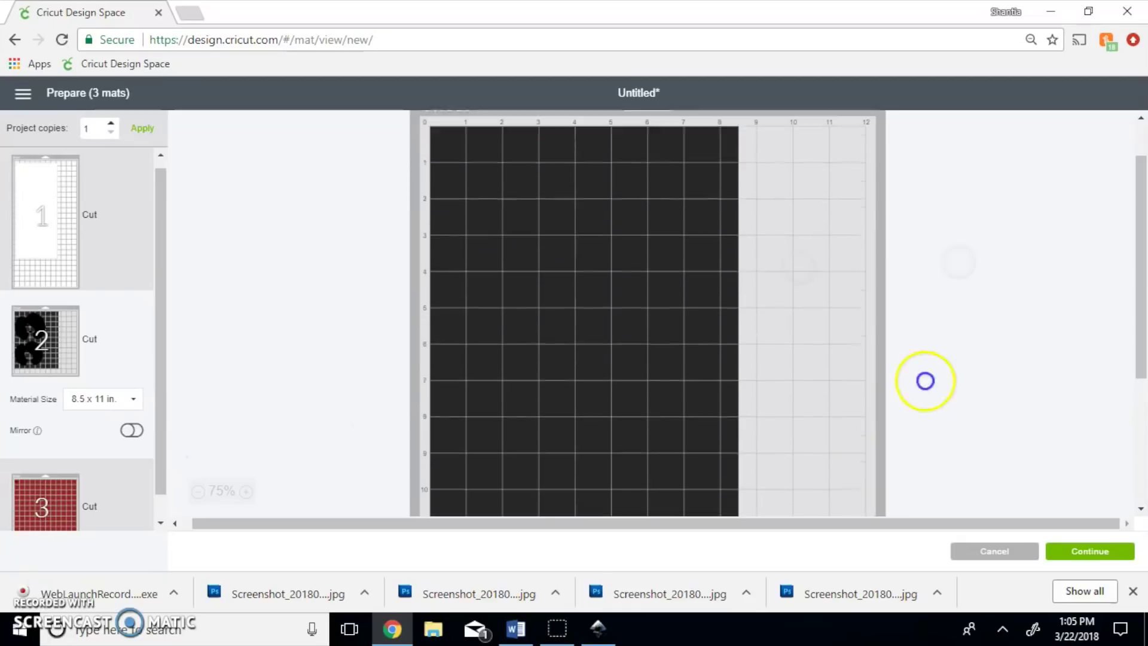
scroll(946, 301, down, 3)
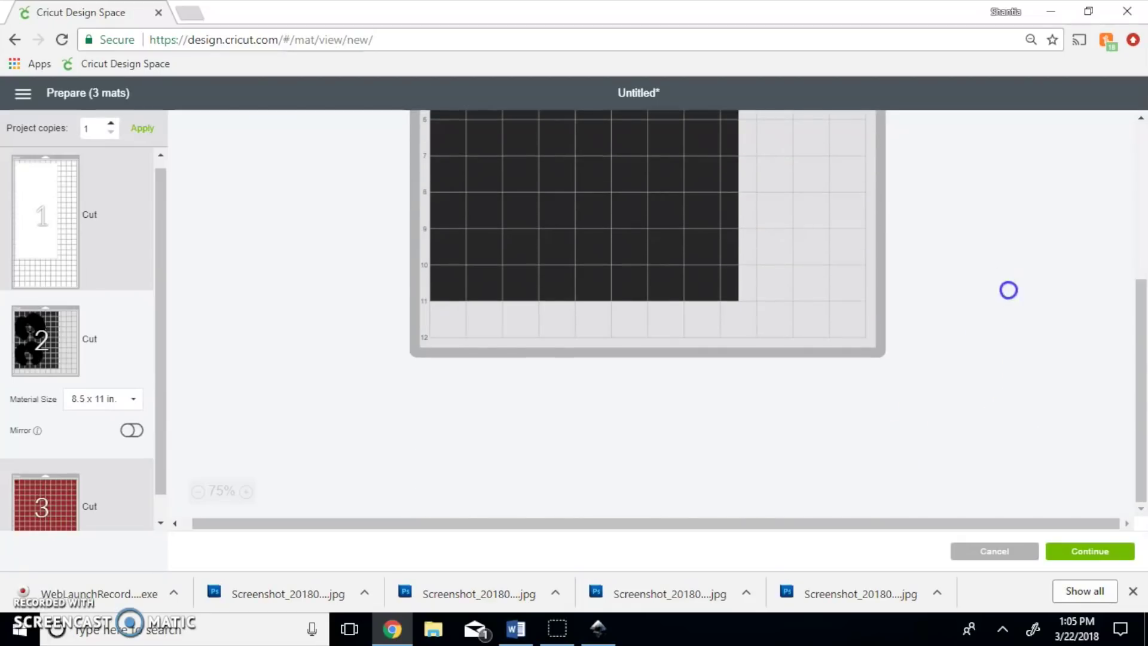
scroll(994, 464, up, 3)
click(558, 281)
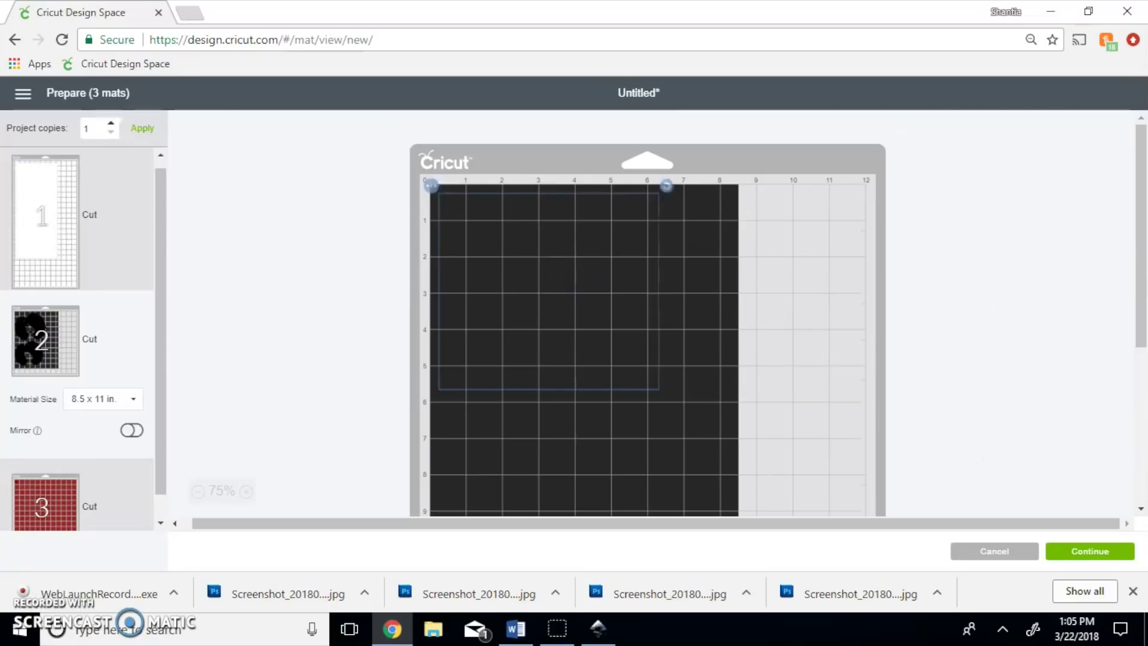
click(14, 40)
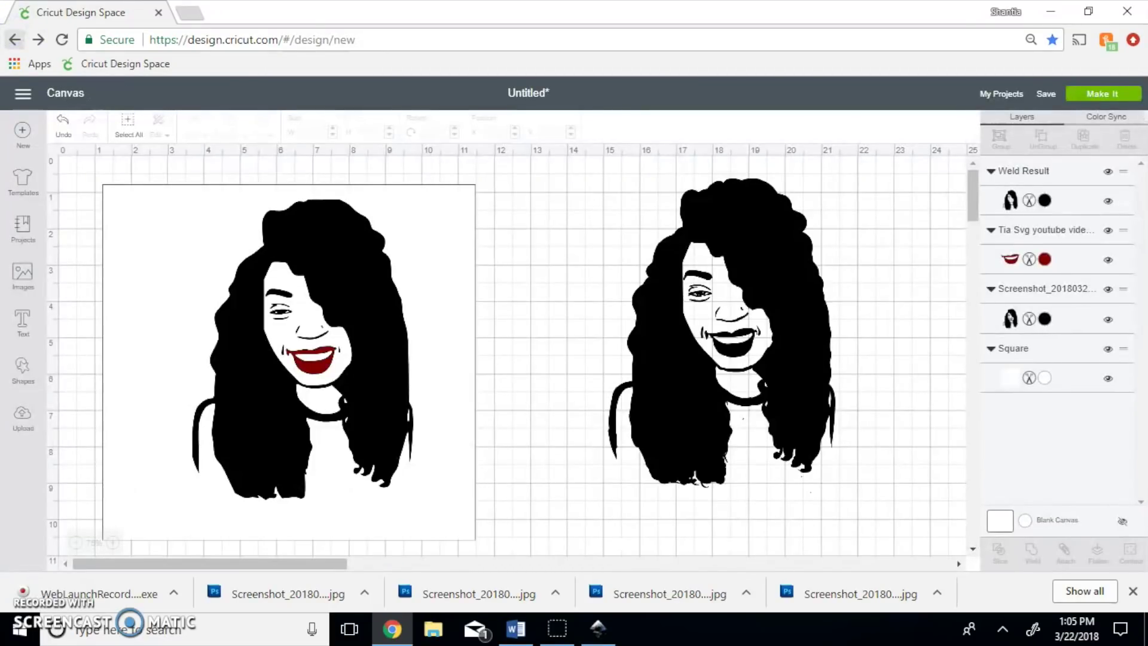
Step: Toggle the Weld Result layer's visibility and hide the white background Square layer
click(559, 327)
click(1087, 199)
click(1073, 176)
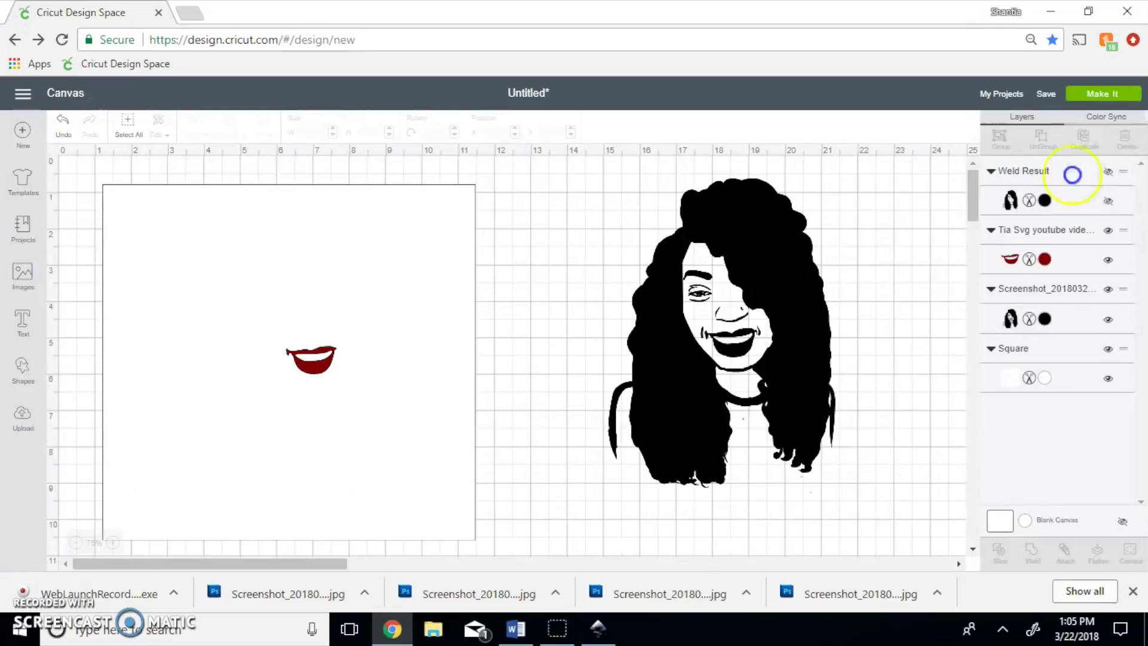
click(1106, 176)
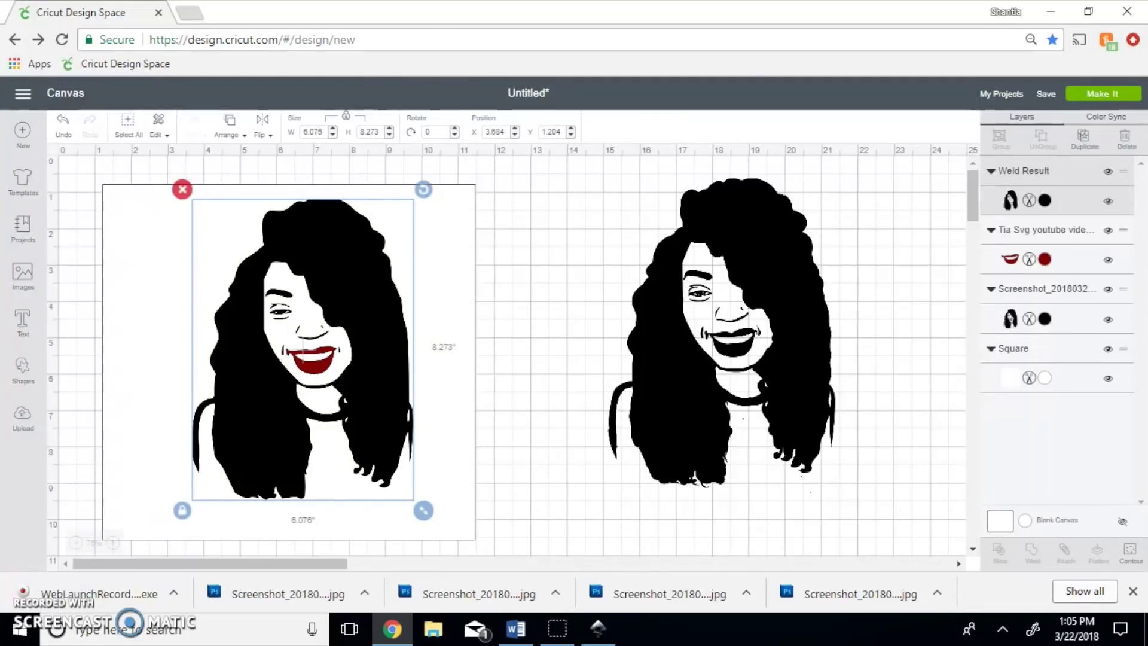
click(1107, 348)
click(882, 314)
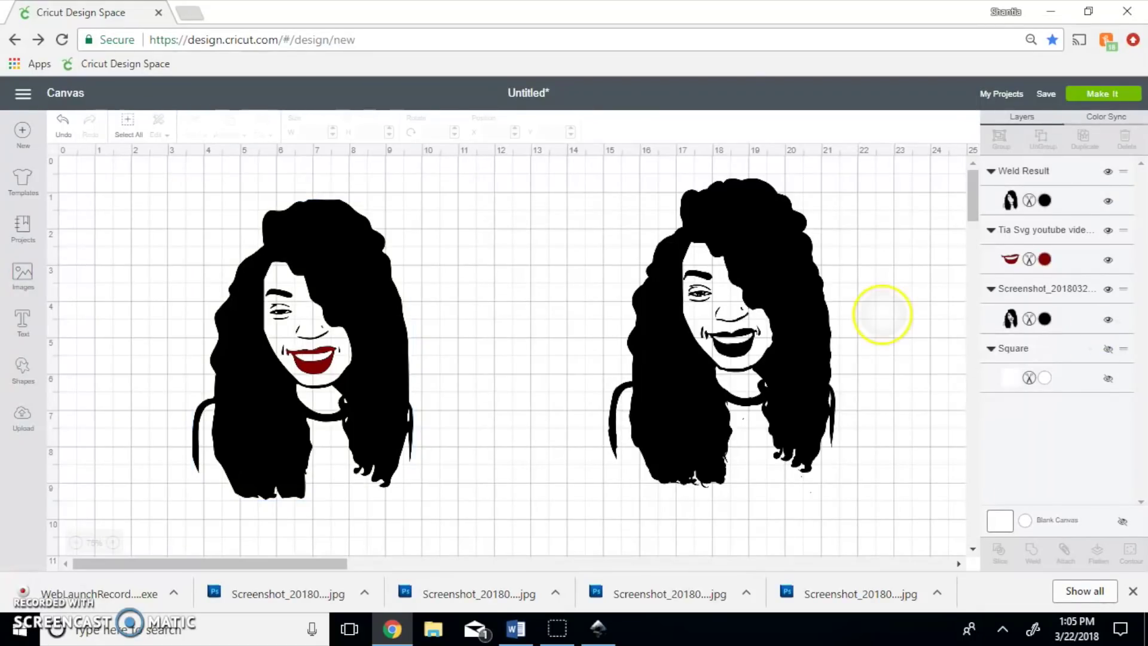
Step: Preview the design on its three cut mats, then leave Cricut for Chrome's Apps page
click(1103, 94)
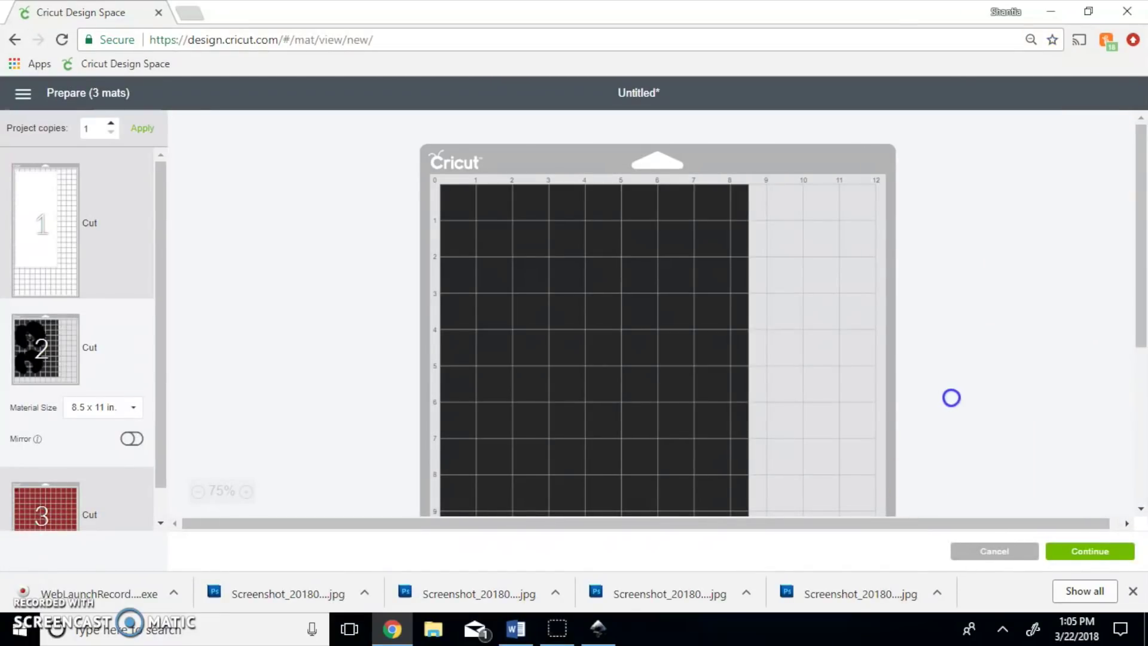
scroll(960, 383, down, 3)
scroll(1013, 405, down, 2)
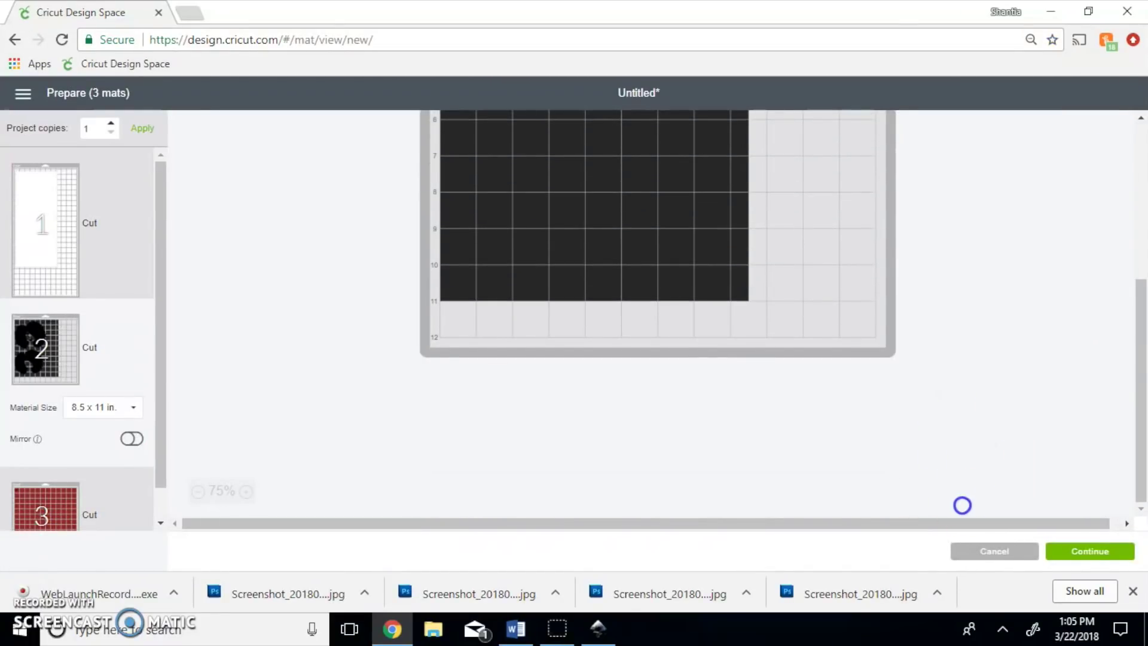
scroll(961, 502, up, 5)
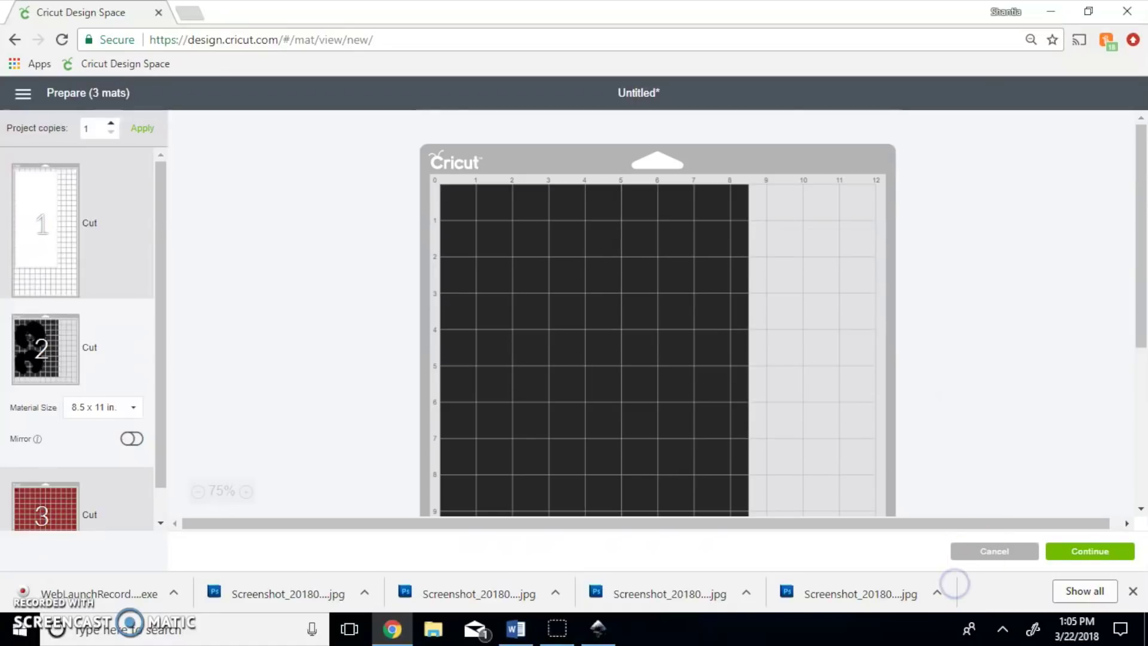
click(27, 61)
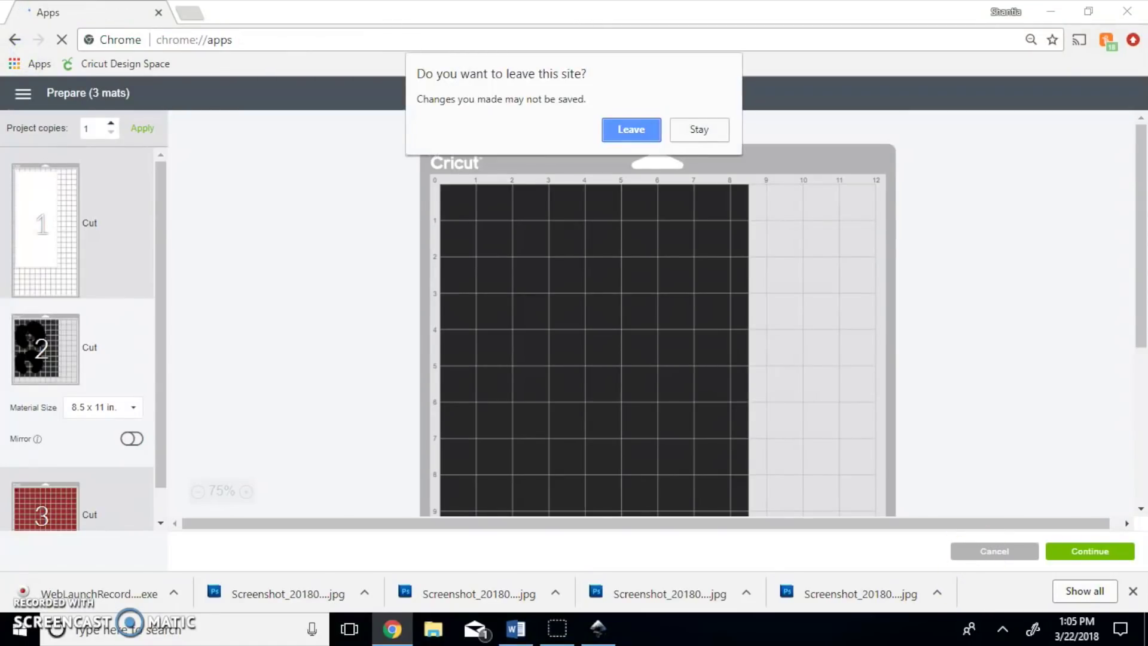
key(Return)
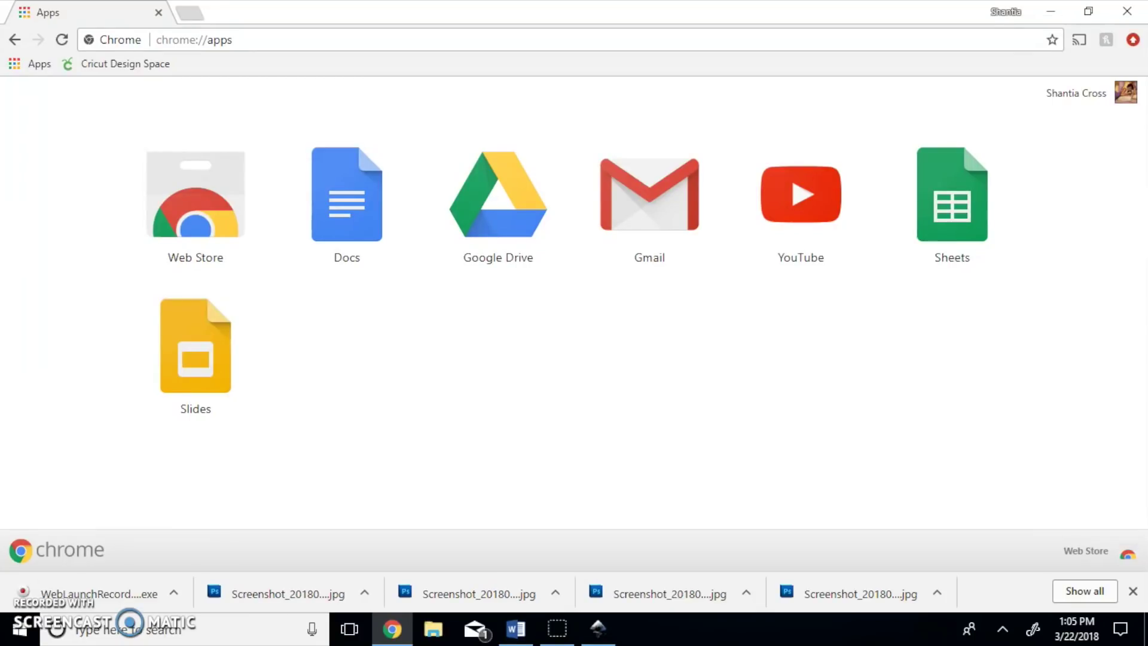
Step: Reopen a new Cricut canvas through the design.cricut.com/#/design/new address suggestion
click(194, 39)
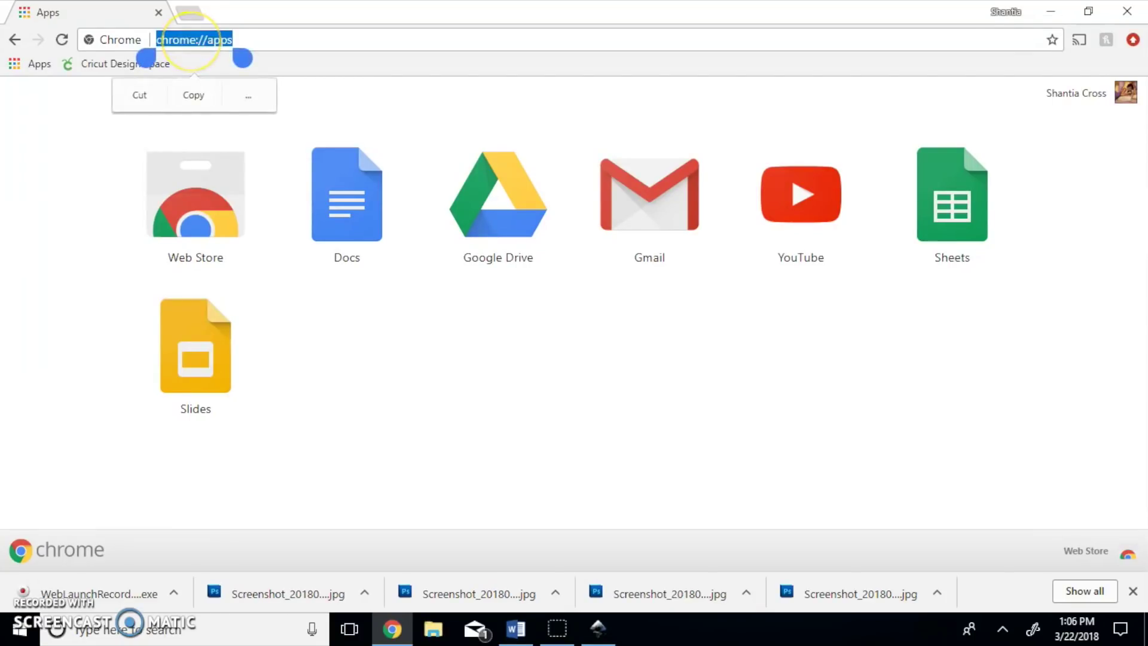
text(c)
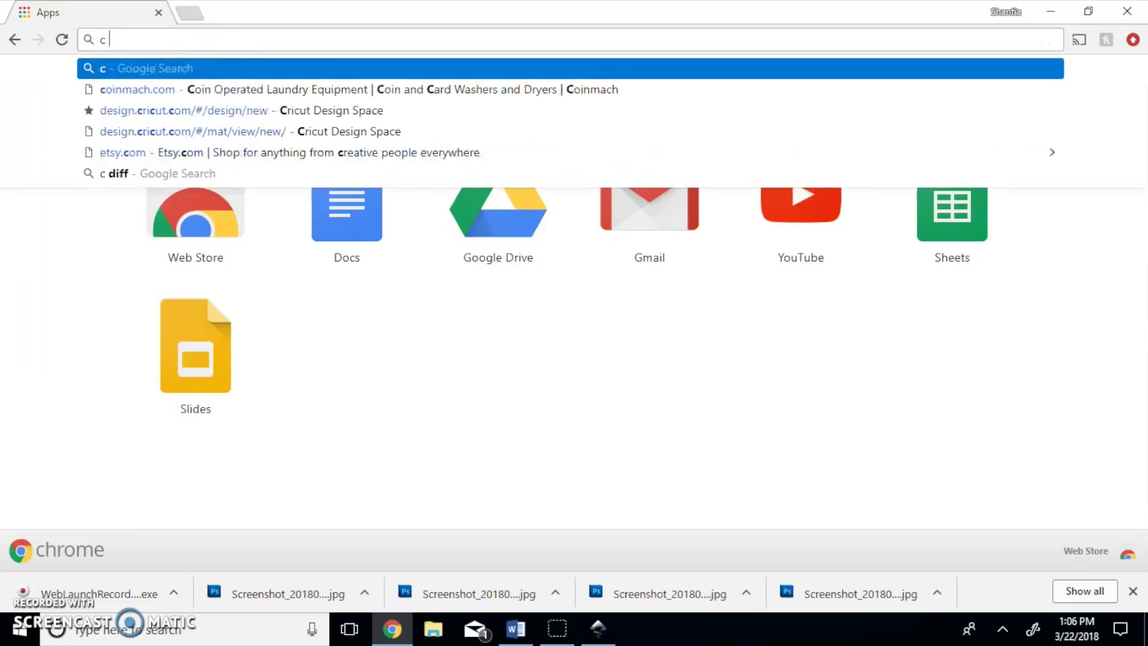
key(Down)
key(Down)
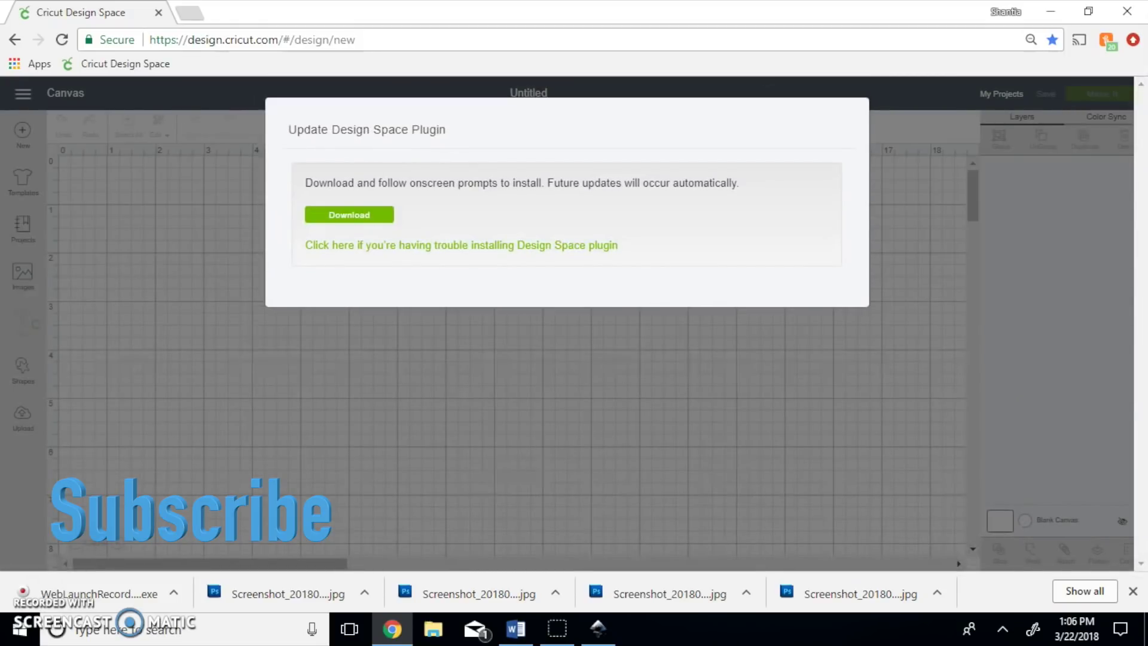
Step: Close the Update Design Space Plugin prompt to reveal the empty Untitled canvas
key(Escape)
click(361, 254)
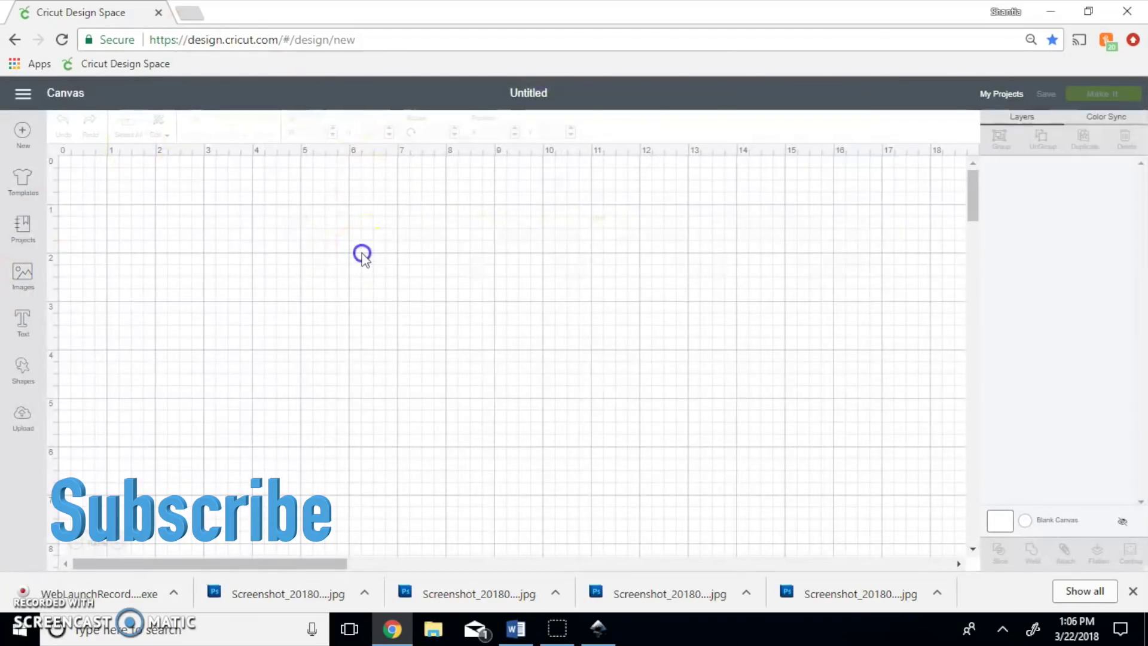